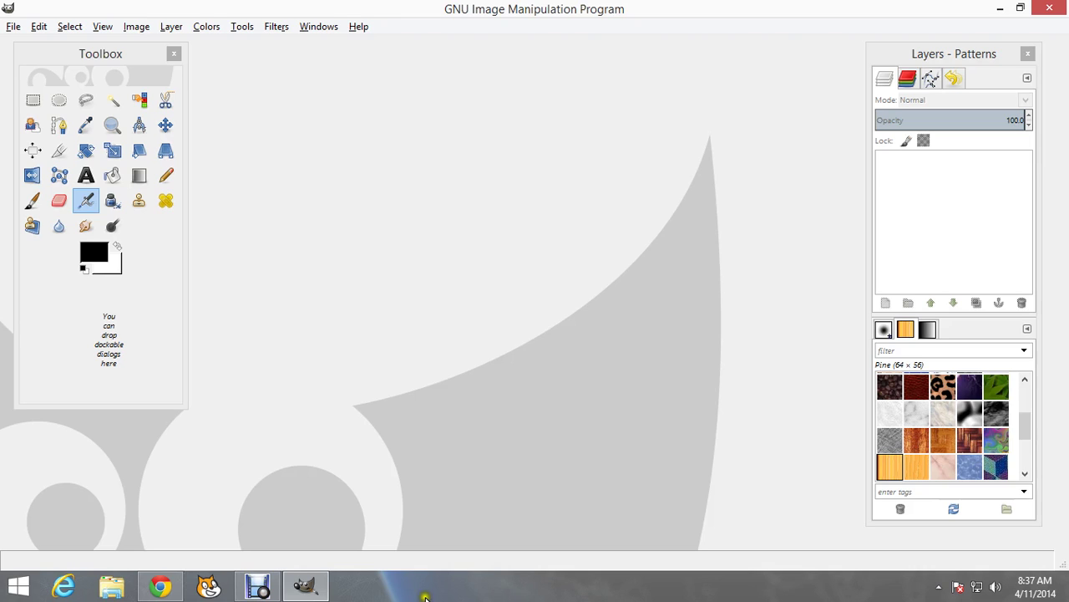
- Open the image lion-resting-landscape-wallpaper-1600x1200.jpg from the Pictures folder
left_click(15, 27)
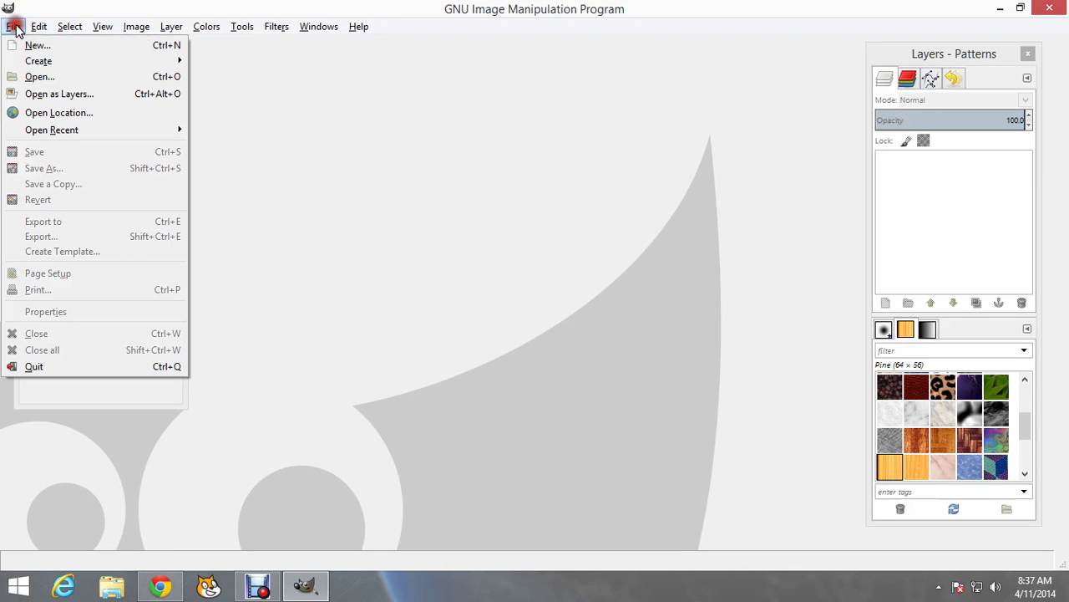
left_click(51, 77)
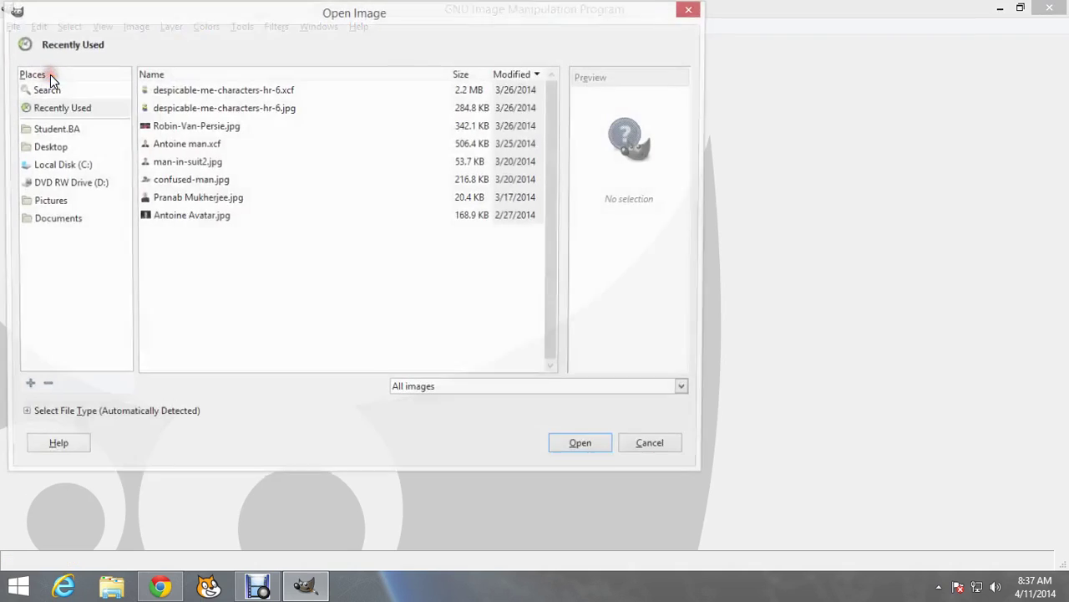
left_click(47, 201)
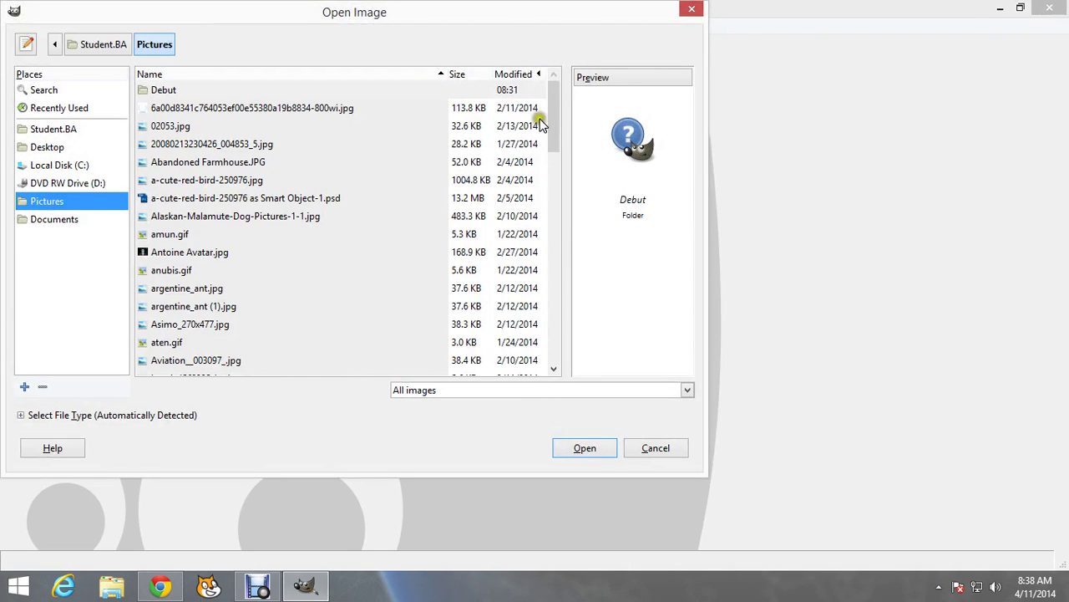
left_click_drag(556, 121, 553, 254)
left_click(246, 274)
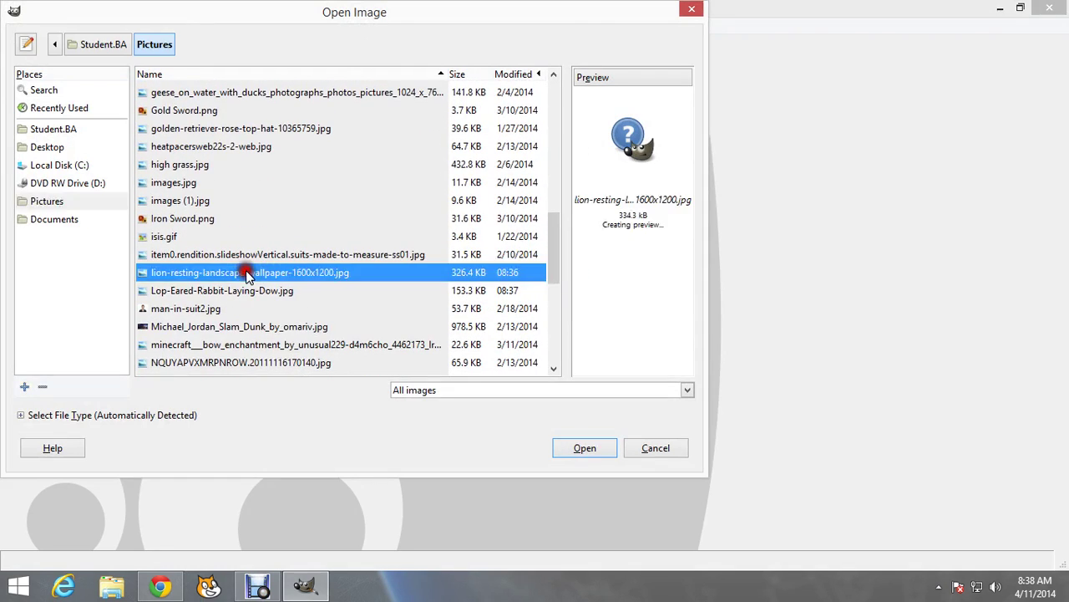
left_click(596, 458)
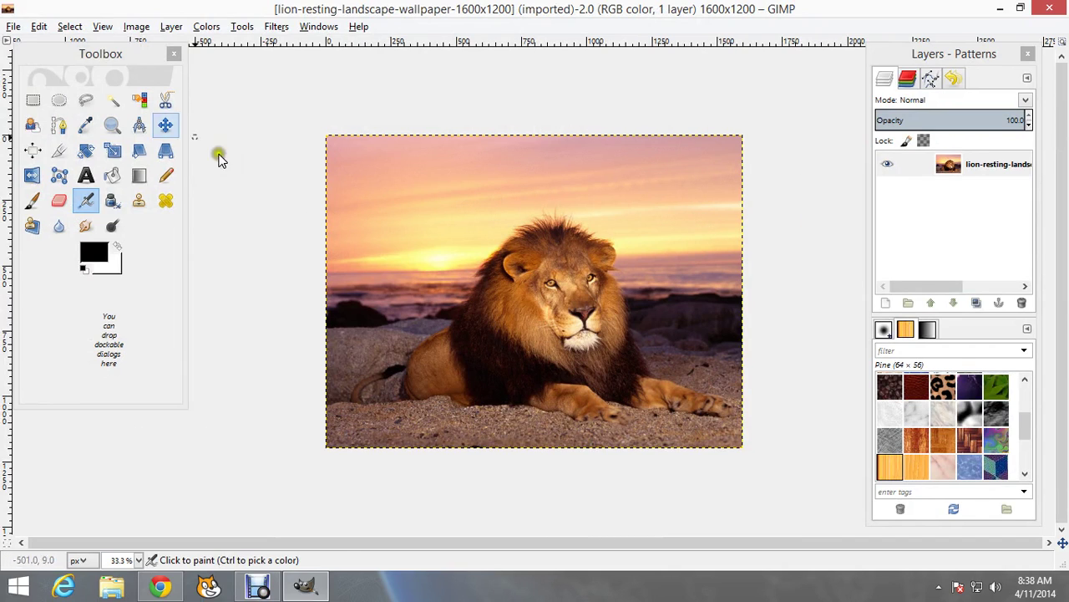
- Open Lop-Eared-Rabbit-Laying-Dow.jpg from the Pictures folder as a new layer above the lion image
left_click(14, 27)
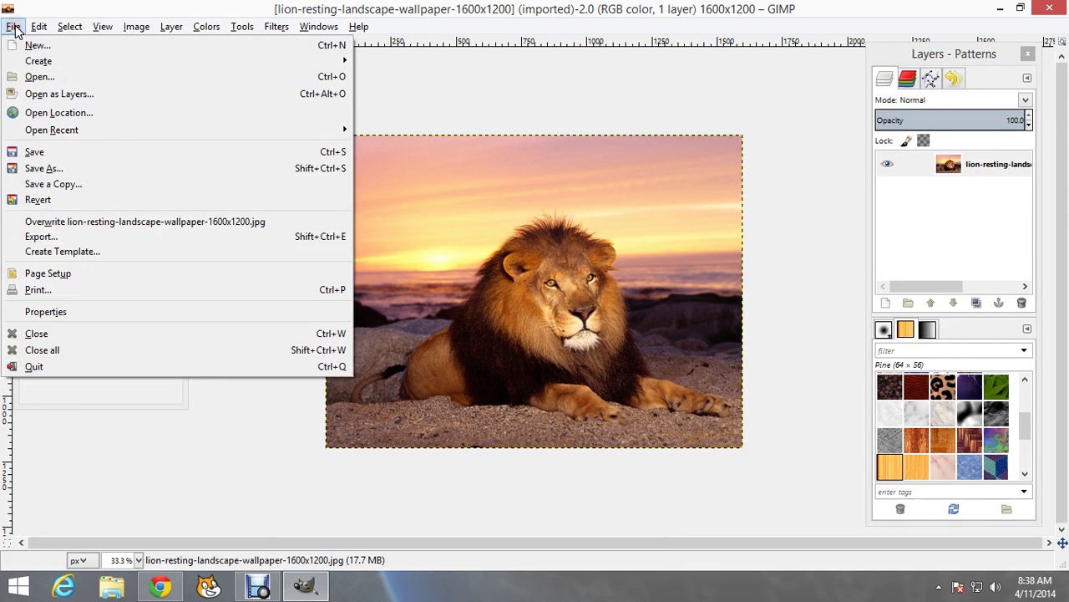
left_click(50, 95)
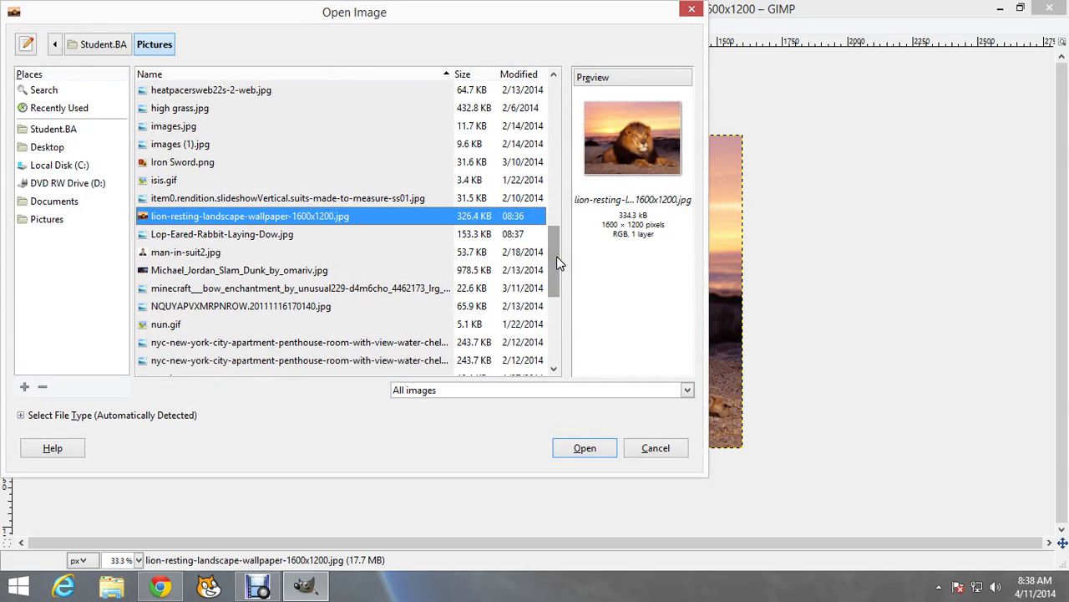
mouse_move(557, 262)
left_mouse_down()
mouse_move(558, 327)
mouse_move(552, 266)
left_mouse_up()
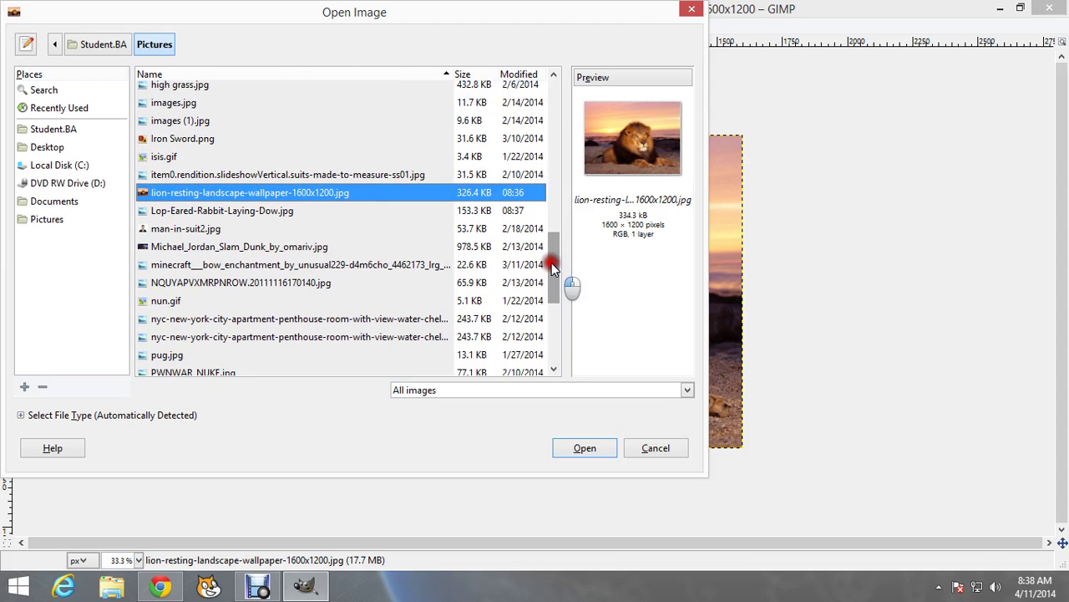
left_click_drag(551, 266, 514, 115)
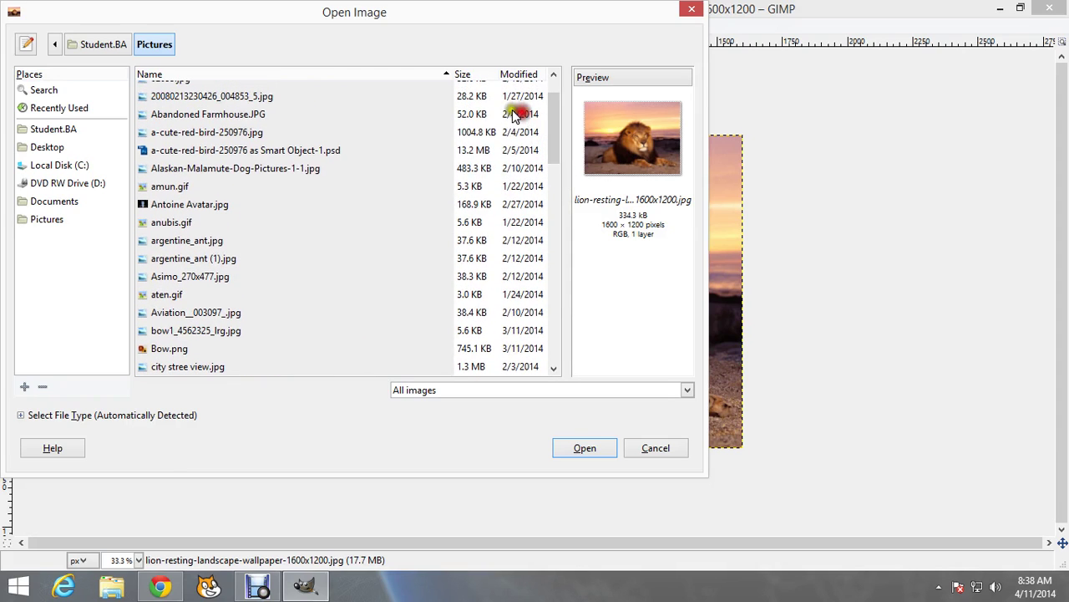
left_click_drag(558, 146, 571, 254)
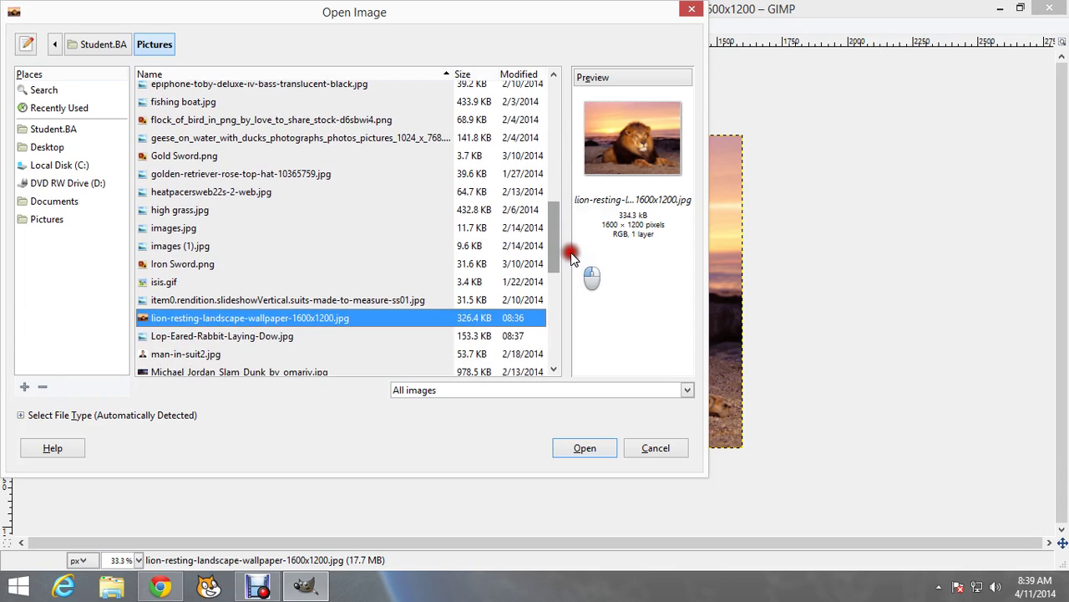
left_click(230, 337)
left_click(586, 456)
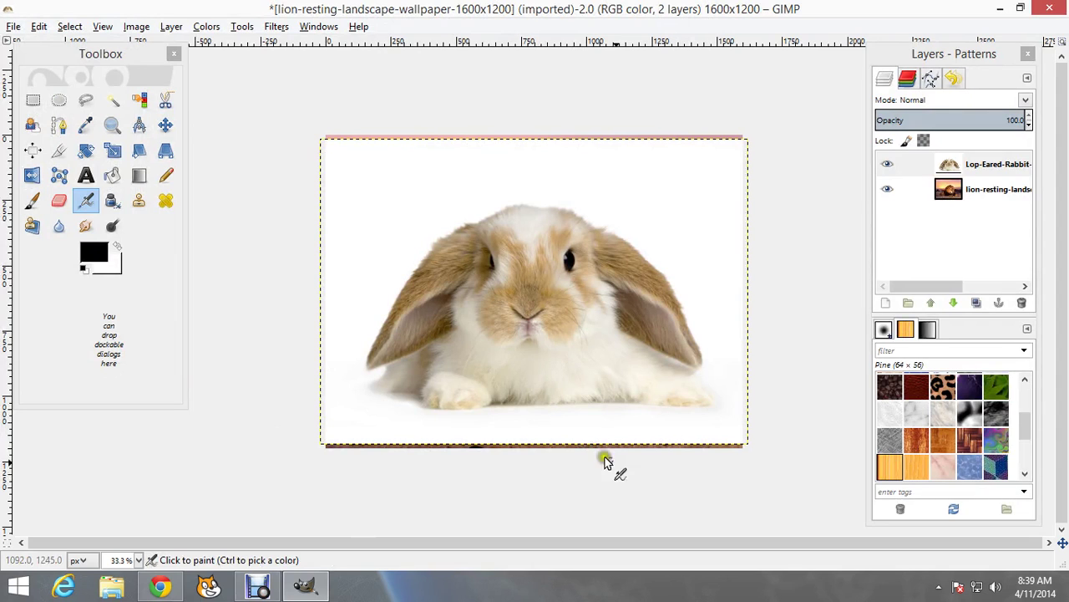
- Hide the lion layer and add an alpha channel to the rabbit layer
left_click(890, 165)
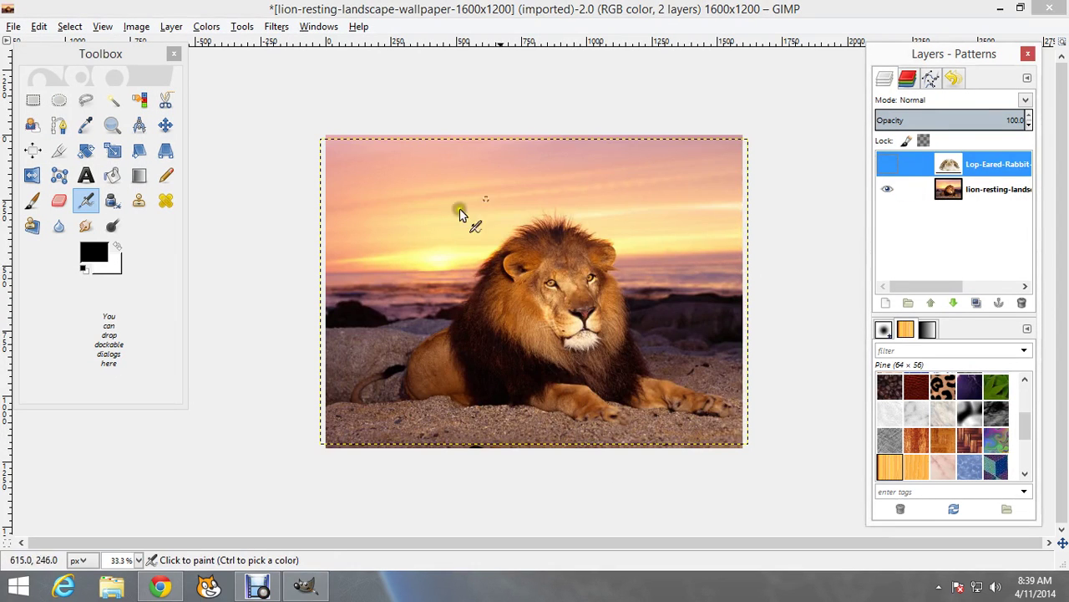
left_click(890, 165)
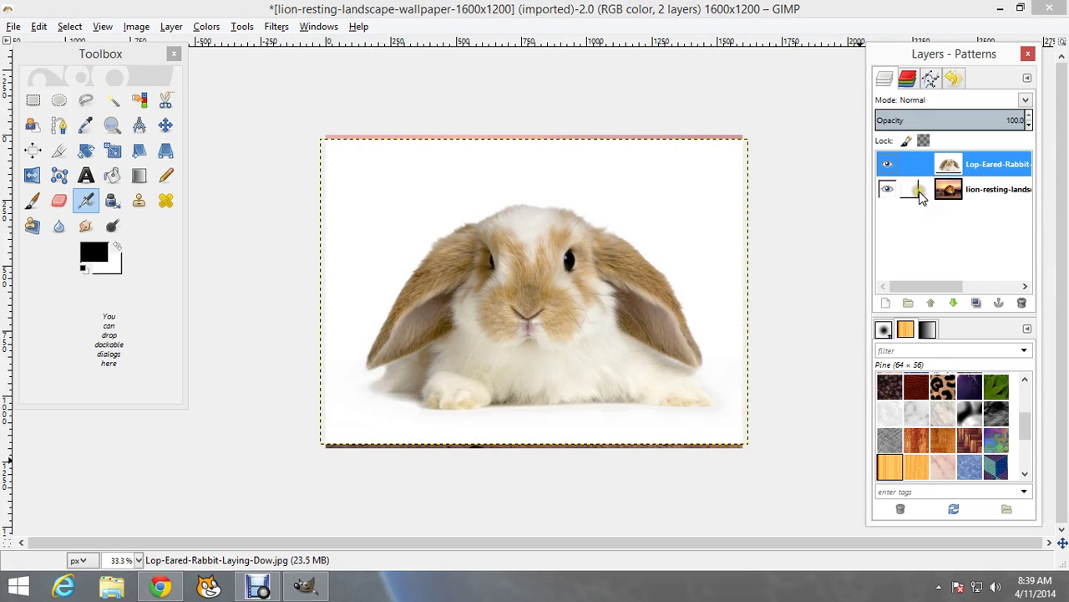
left_click(886, 191)
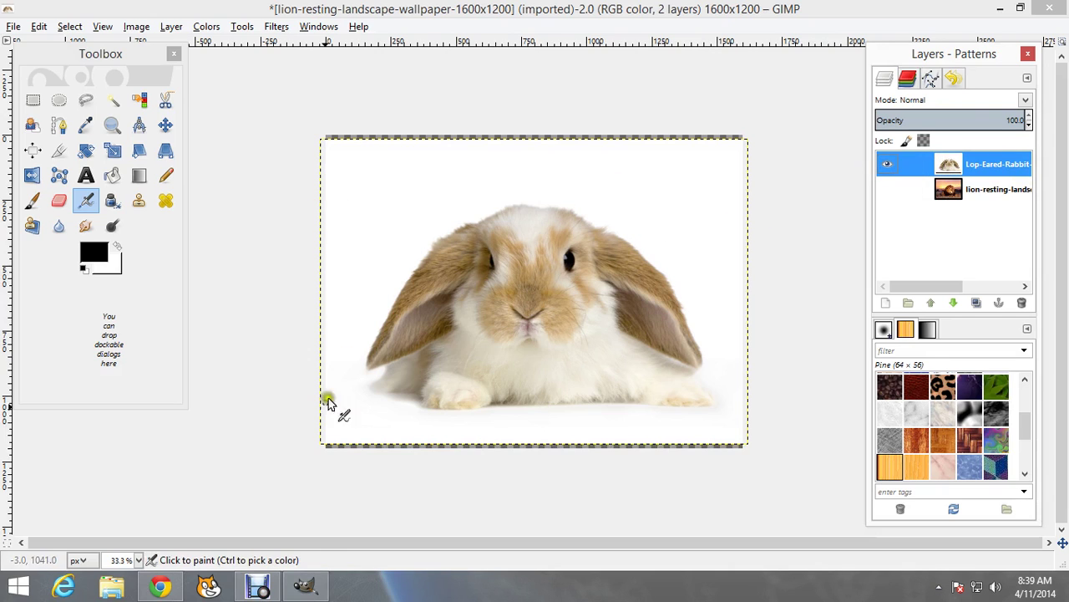
right_click(984, 165)
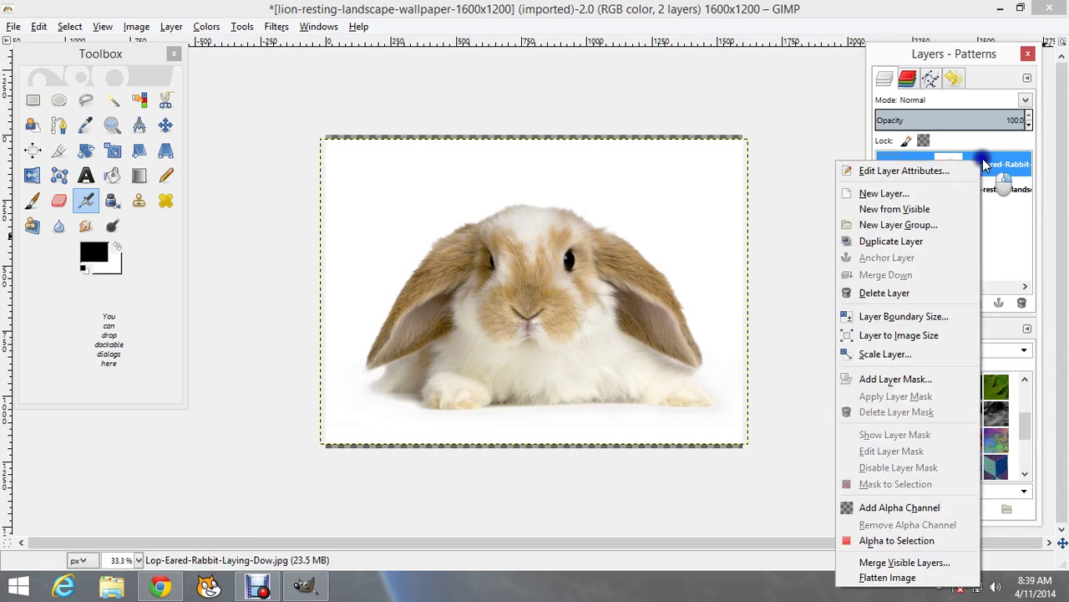
left_click(898, 509)
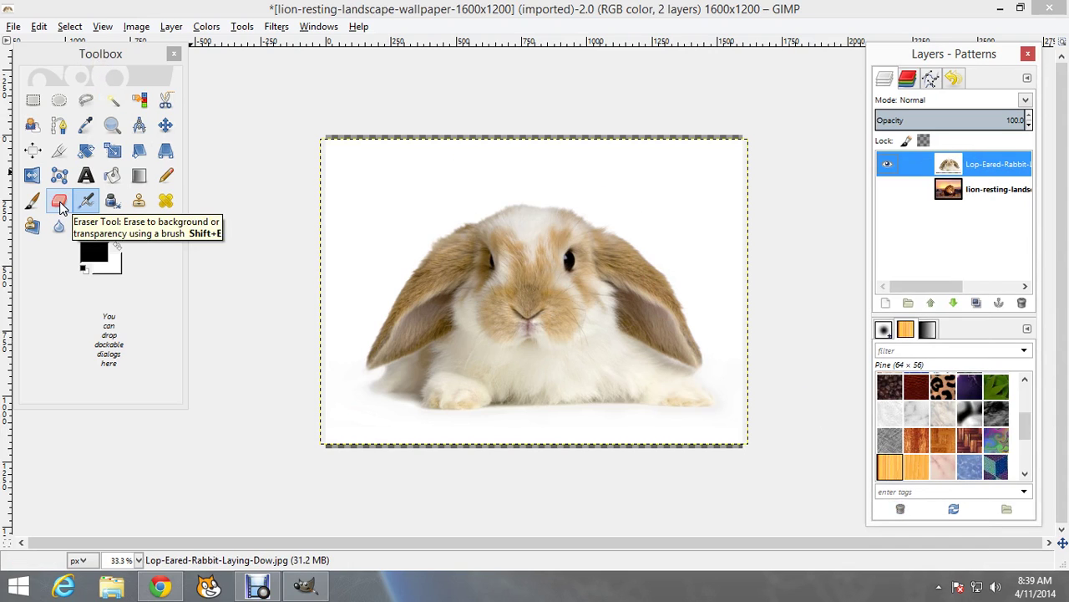
- Erase the white background around the rabbit to transparency with the Eraser tool, following its ears, head, sides and base
left_click(59, 203)
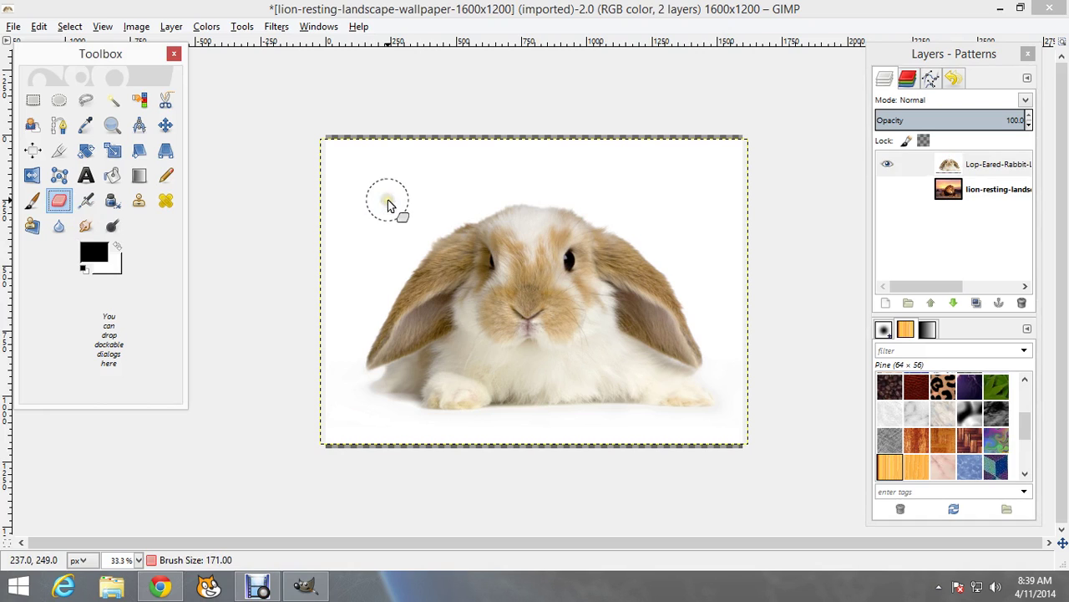
mouse_move(389, 198)
left_mouse_down()
mouse_move(364, 129)
mouse_move(366, 168)
mouse_move(346, 141)
mouse_move(321, 146)
mouse_move(331, 228)
mouse_move(324, 157)
mouse_move(329, 222)
mouse_move(436, 146)
mouse_move(377, 145)
mouse_move(339, 224)
mouse_move(321, 159)
mouse_move(323, 287)
mouse_move(327, 133)
mouse_move(326, 449)
mouse_move(327, 341)
mouse_move(348, 260)
mouse_move(421, 164)
mouse_move(768, 156)
mouse_move(683, 145)
mouse_move(724, 238)
mouse_move(662, 234)
mouse_move(663, 180)
mouse_move(746, 150)
mouse_move(707, 184)
mouse_move(613, 141)
mouse_move(406, 141)
mouse_move(840, 190)
mouse_move(720, 205)
mouse_move(732, 233)
mouse_move(742, 148)
mouse_move(742, 302)
mouse_move(677, 201)
mouse_move(653, 195)
mouse_move(741, 332)
mouse_move(684, 252)
left_mouse_up()
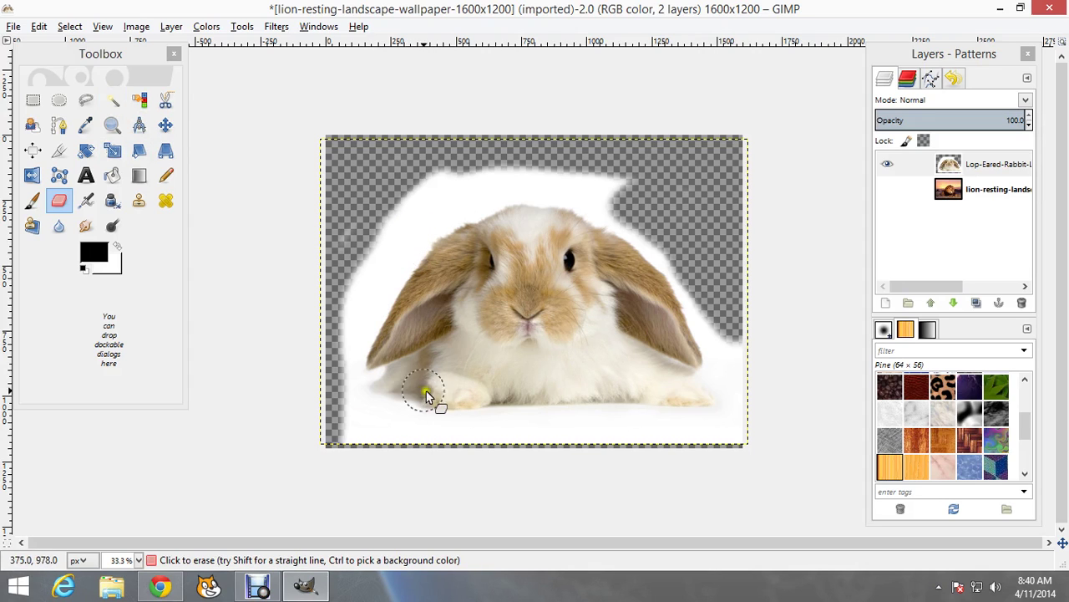
mouse_move(635, 179)
left_mouse_down()
mouse_move(480, 177)
mouse_move(430, 190)
mouse_move(466, 188)
mouse_move(402, 230)
mouse_move(352, 294)
mouse_move(462, 193)
mouse_move(501, 178)
mouse_move(589, 175)
mouse_move(721, 279)
mouse_move(742, 399)
mouse_move(679, 257)
mouse_move(637, 234)
mouse_move(669, 261)
mouse_move(713, 345)
mouse_move(737, 434)
mouse_move(659, 443)
mouse_move(325, 426)
mouse_move(354, 435)
mouse_move(367, 409)
mouse_move(345, 389)
mouse_move(343, 317)
mouse_move(349, 357)
mouse_move(393, 191)
mouse_move(374, 235)
mouse_move(475, 144)
mouse_move(615, 177)
mouse_move(649, 204)
mouse_move(661, 250)
mouse_move(585, 207)
mouse_move(618, 209)
mouse_move(505, 190)
mouse_move(410, 242)
mouse_move(375, 303)
left_mouse_up()
mouse_move(568, 203)
left_mouse_down()
mouse_move(513, 195)
mouse_move(435, 230)
mouse_move(402, 262)
mouse_move(357, 343)
mouse_move(362, 327)
mouse_move(350, 384)
mouse_move(413, 422)
mouse_move(362, 405)
left_mouse_up()
left_click_drag(711, 425, 413, 424)
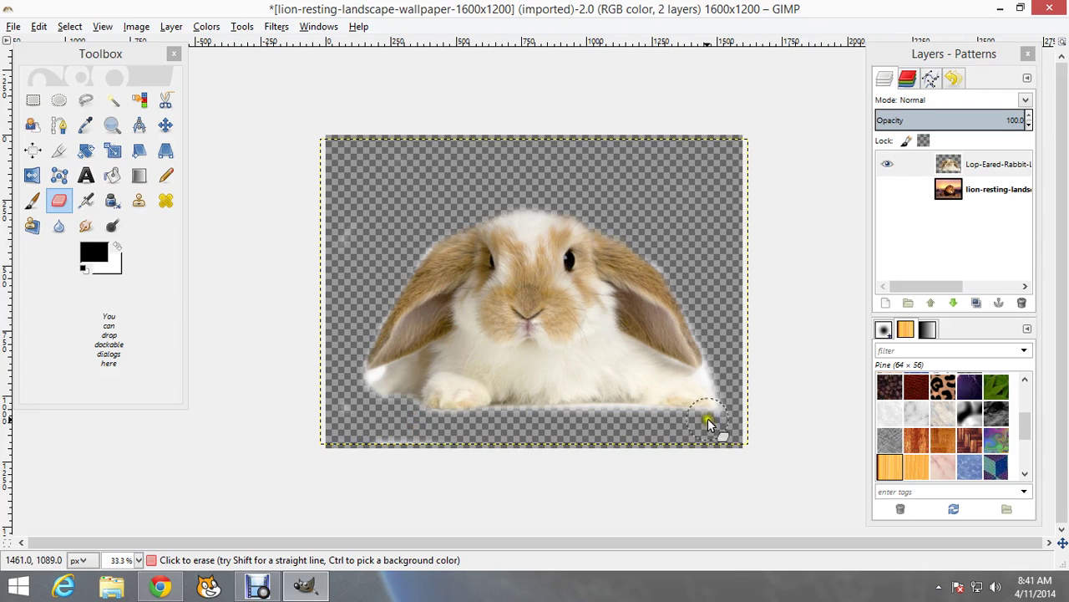
mouse_move(709, 422)
left_mouse_down()
mouse_move(743, 437)
mouse_move(754, 429)
mouse_move(704, 328)
left_mouse_up()
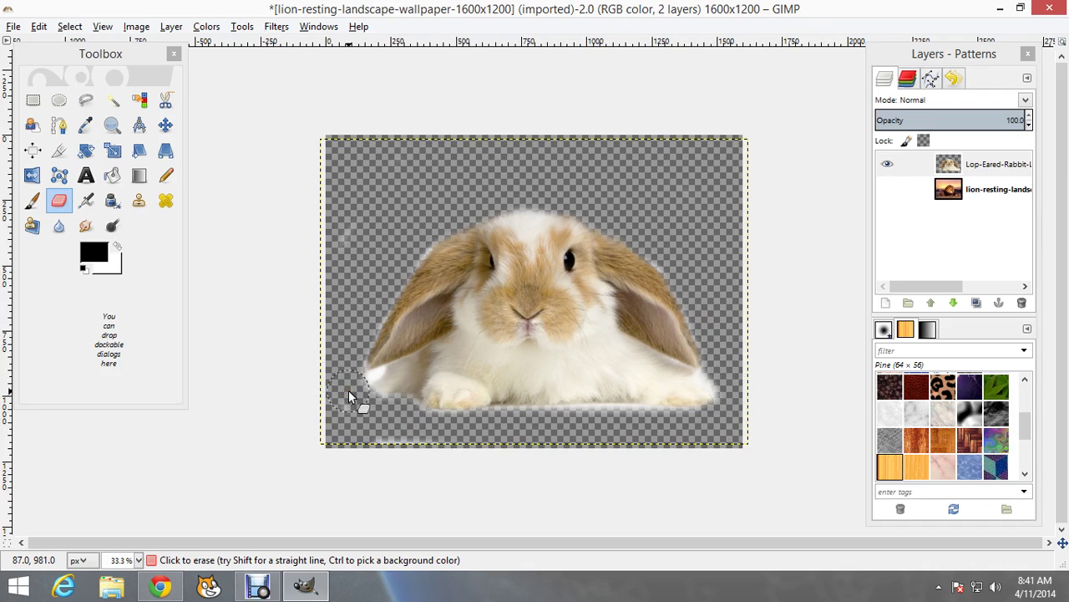
- Reduce the eraser brush size and clean away the leftover white fringe along the rabbit's paws, base and ears
left_click_drag(348, 390, 357, 383)
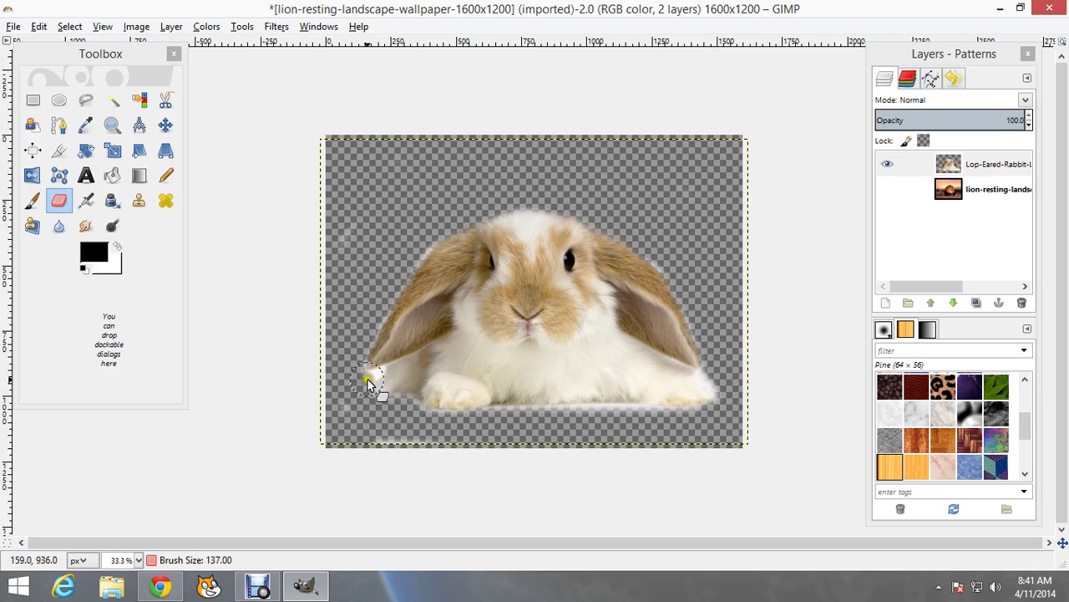
key("bracketleft")
key("bracketleft")
mouse_move(369, 381)
left_mouse_down()
mouse_move(382, 370)
mouse_move(358, 373)
mouse_move(382, 372)
mouse_move(368, 389)
mouse_move(377, 406)
left_mouse_up()
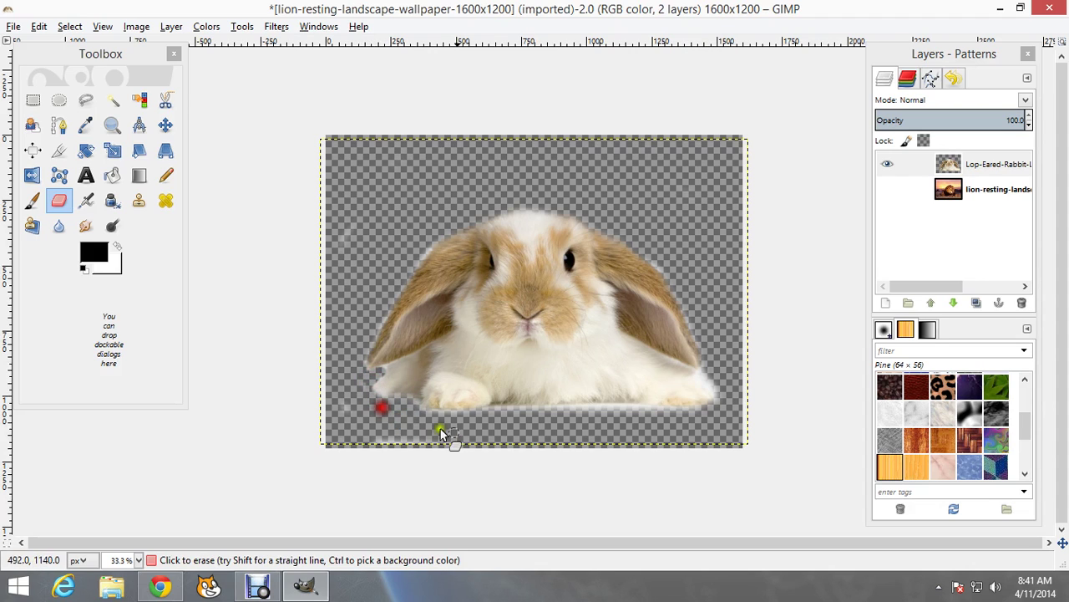
mouse_move(507, 410)
left_mouse_down()
mouse_move(724, 408)
mouse_move(702, 359)
left_mouse_up()
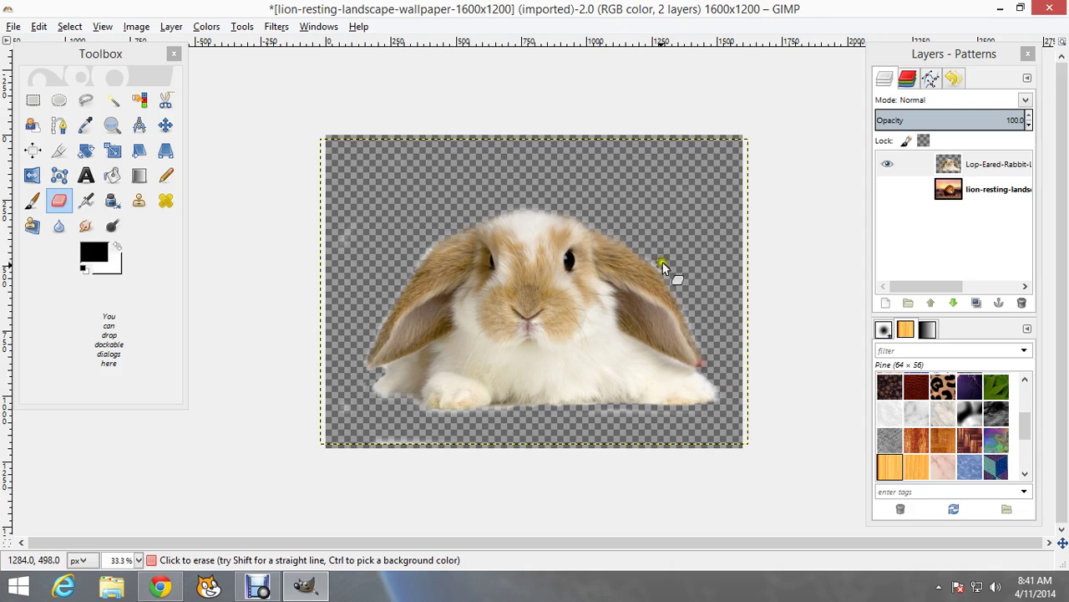
mouse_move(663, 262)
left_mouse_down()
mouse_move(671, 280)
mouse_move(640, 250)
mouse_move(600, 236)
left_mouse_up()
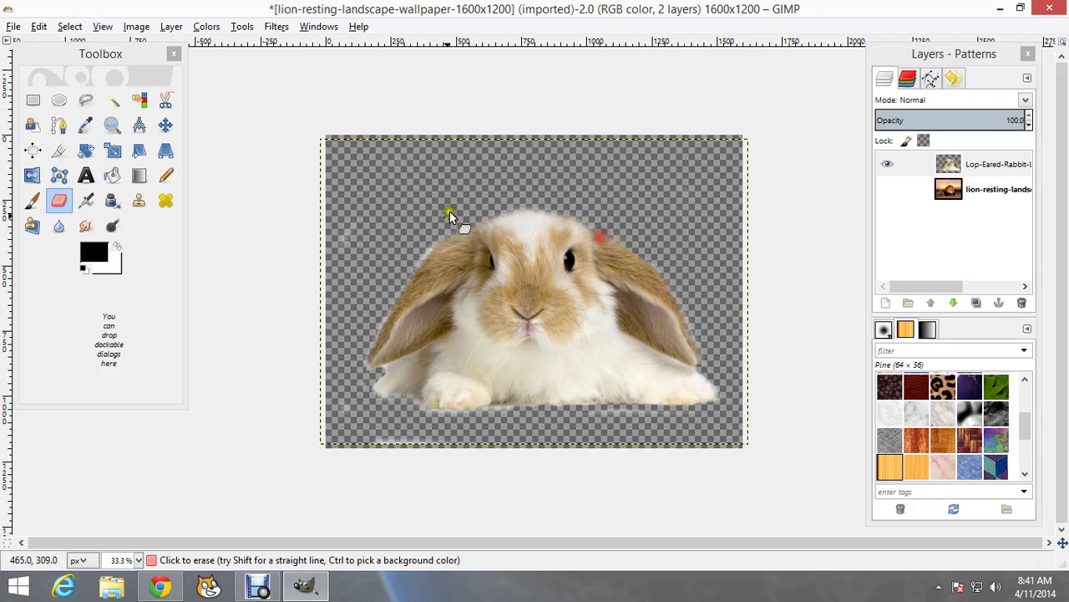
left_click_drag(432, 247, 361, 374)
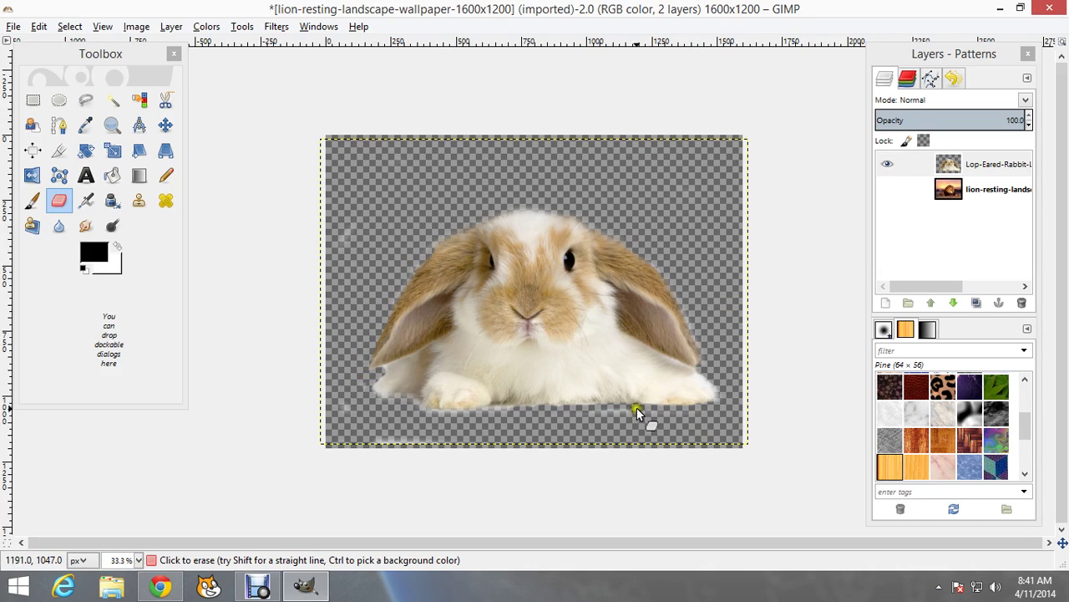
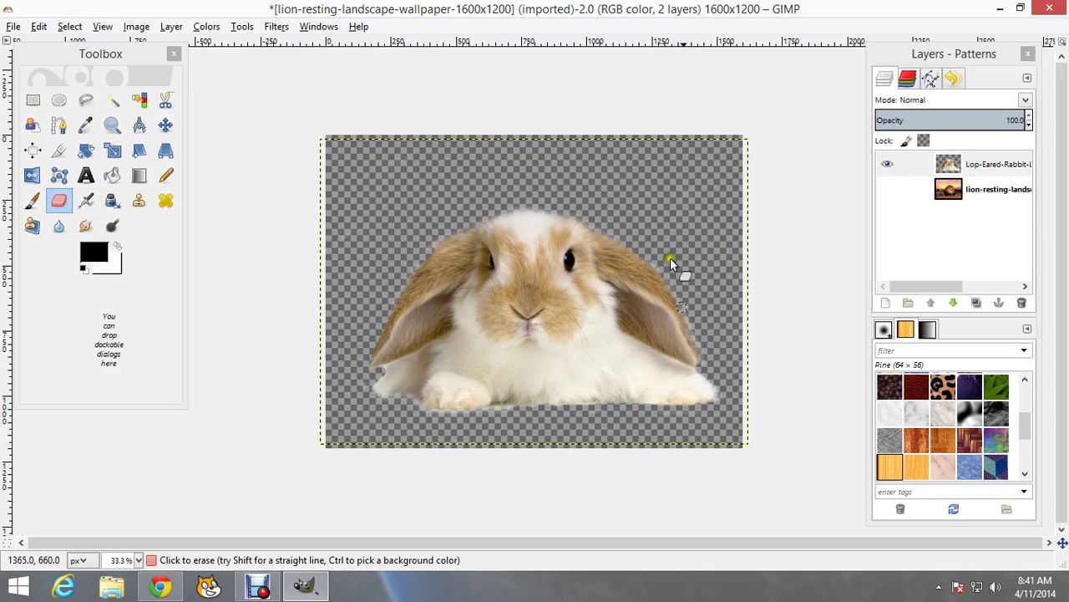
- Show the lion layer again and scale the rabbit layer down to 547 × 416 pixels in the lion image's lower-left corner
left_click(889, 192)
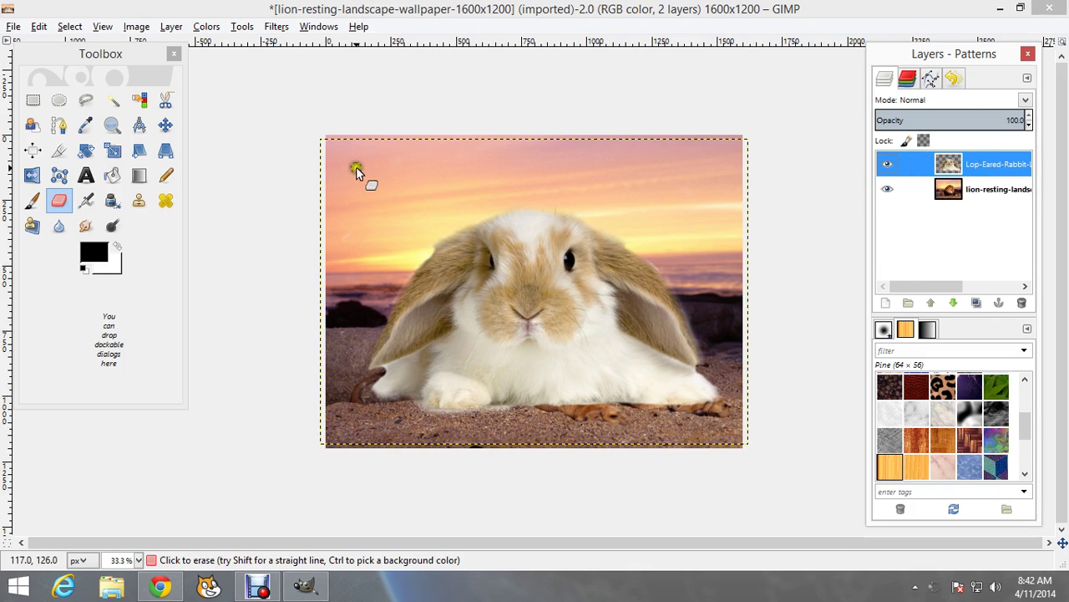
left_click(113, 151)
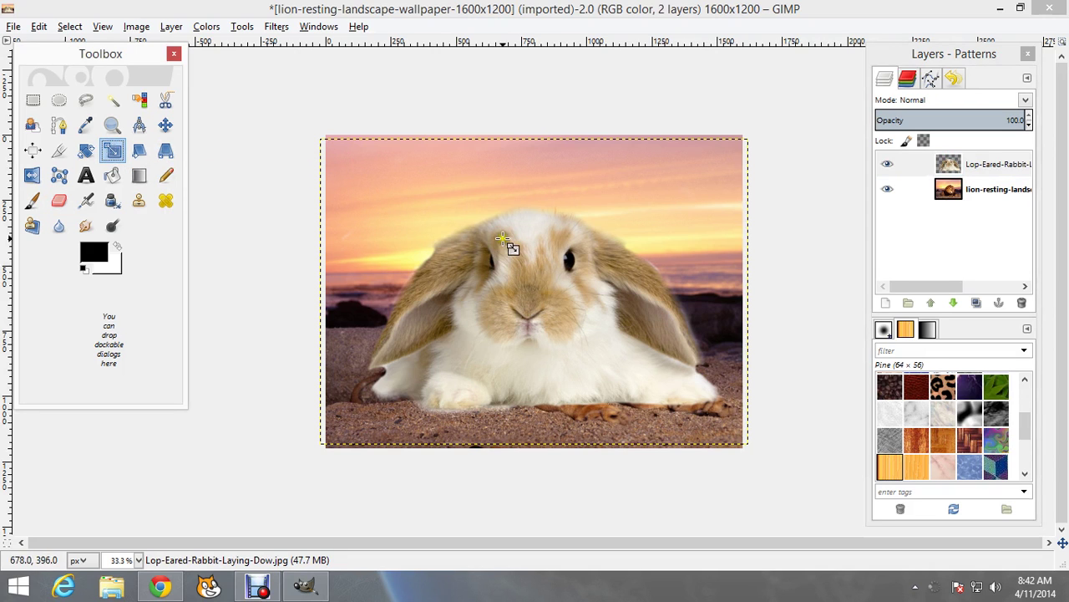
left_click(534, 263)
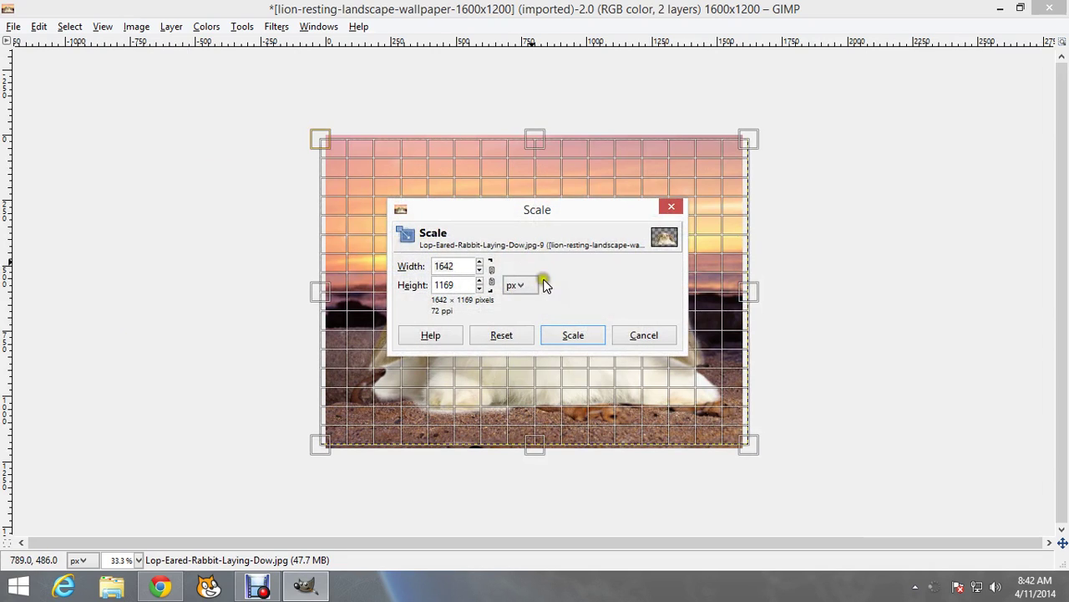
left_click_drag(611, 218, 256, 269)
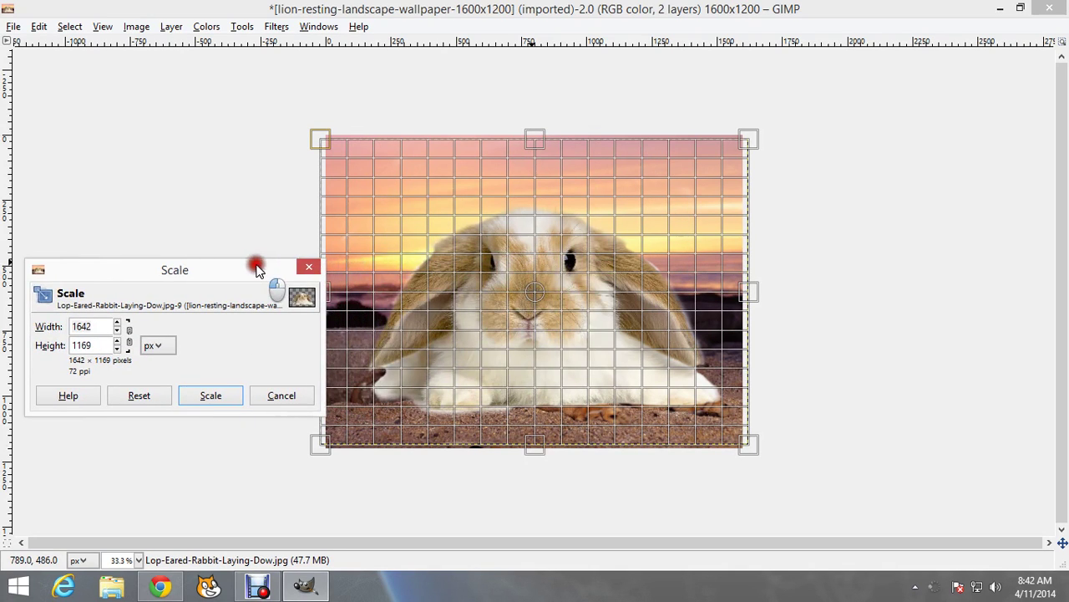
left_click_drag(748, 140, 458, 339)
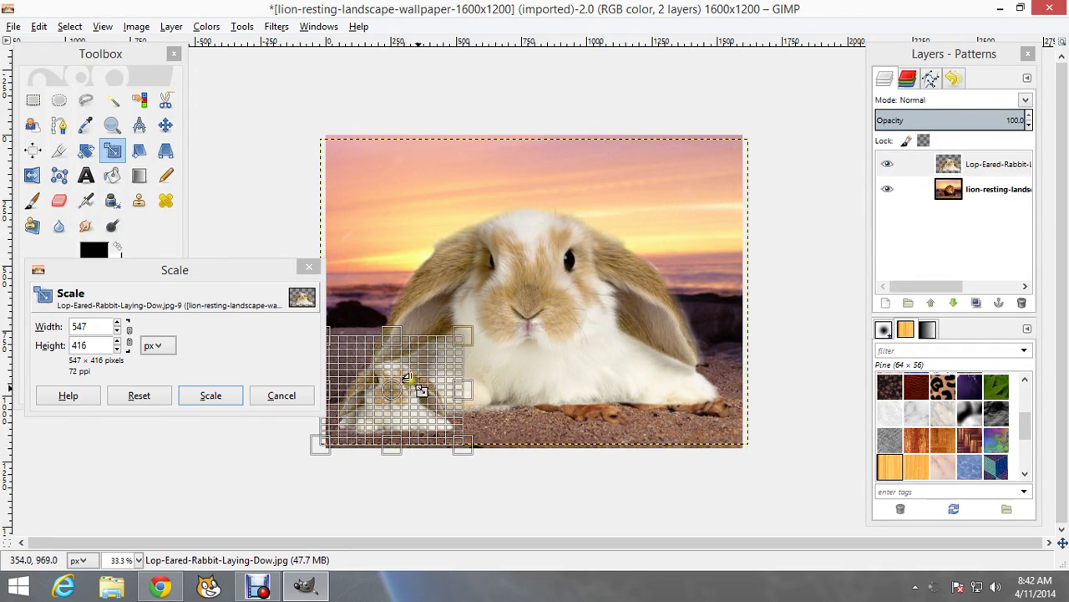
left_click(210, 396)
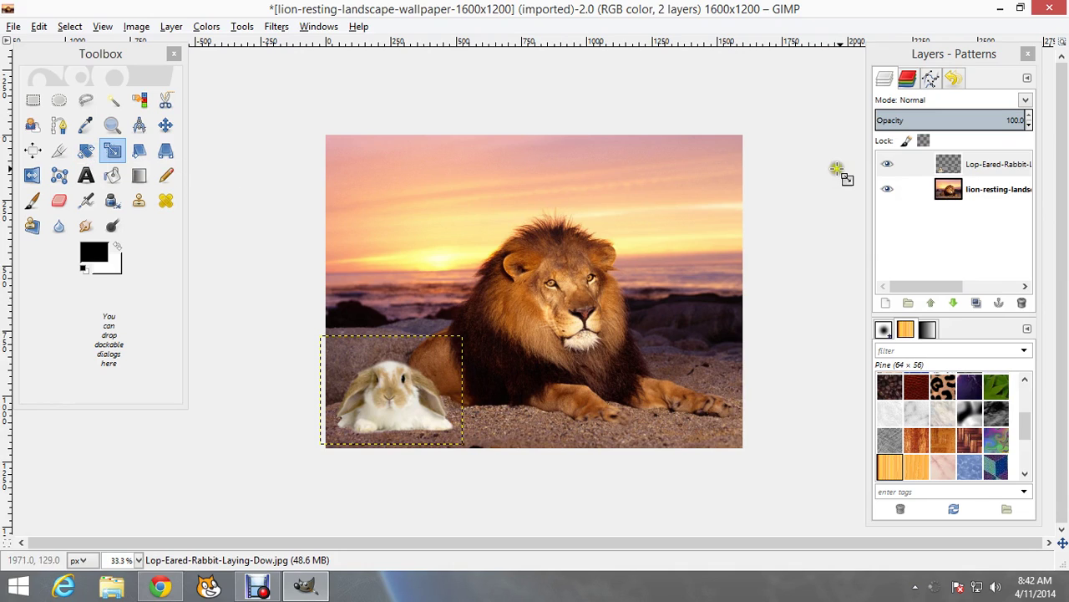
- Rotate the rabbit layer upside down, about 180 degrees, with the Rotate tool
left_click(999, 163)
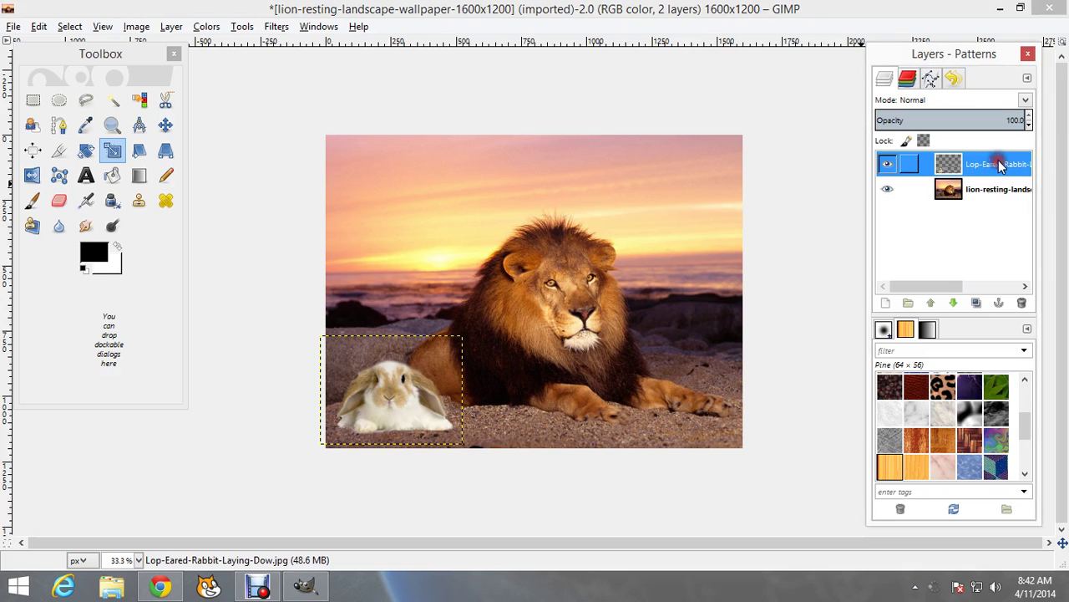
left_click(86, 151)
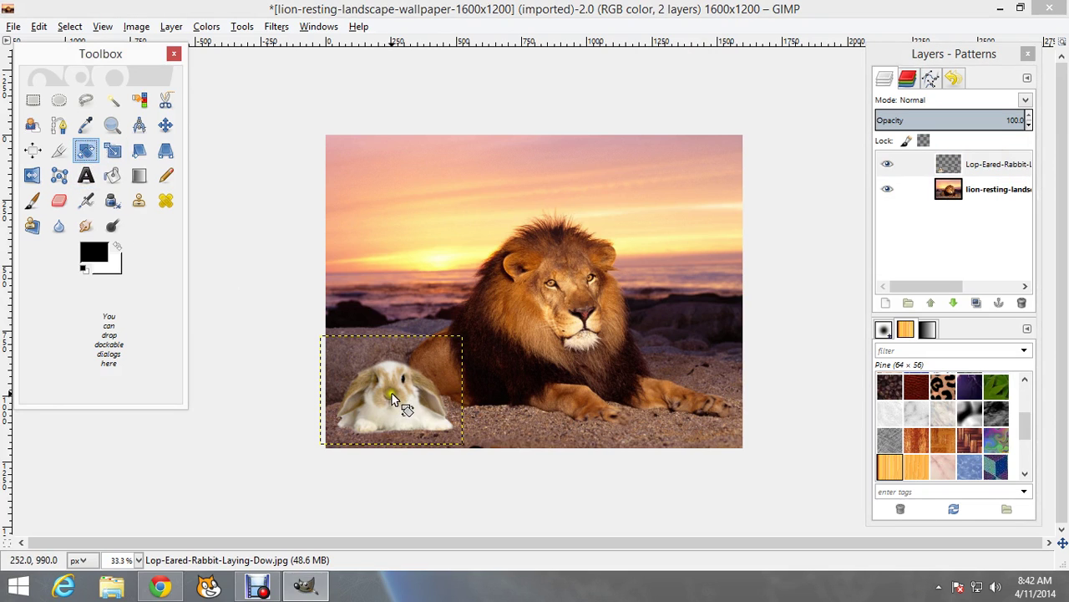
left_click(391, 398)
left_click_drag(434, 334, 173, 333)
left_click_drag(391, 362, 354, 425)
left_click(167, 482)
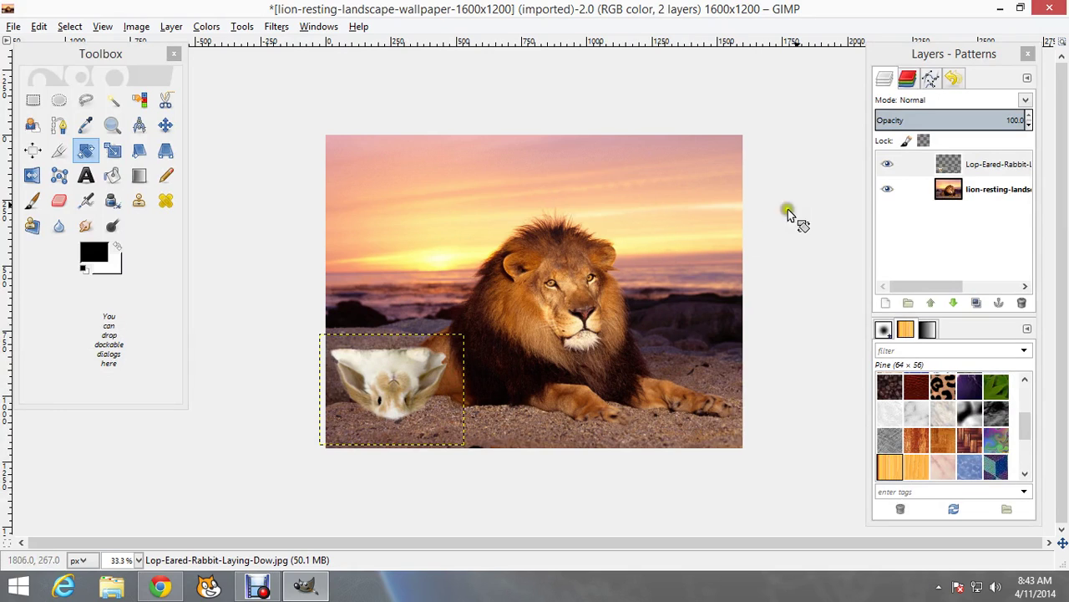
- Move the upside-down rabbit layer to the top edge of the image, directly above the lion's head
left_click(991, 166)
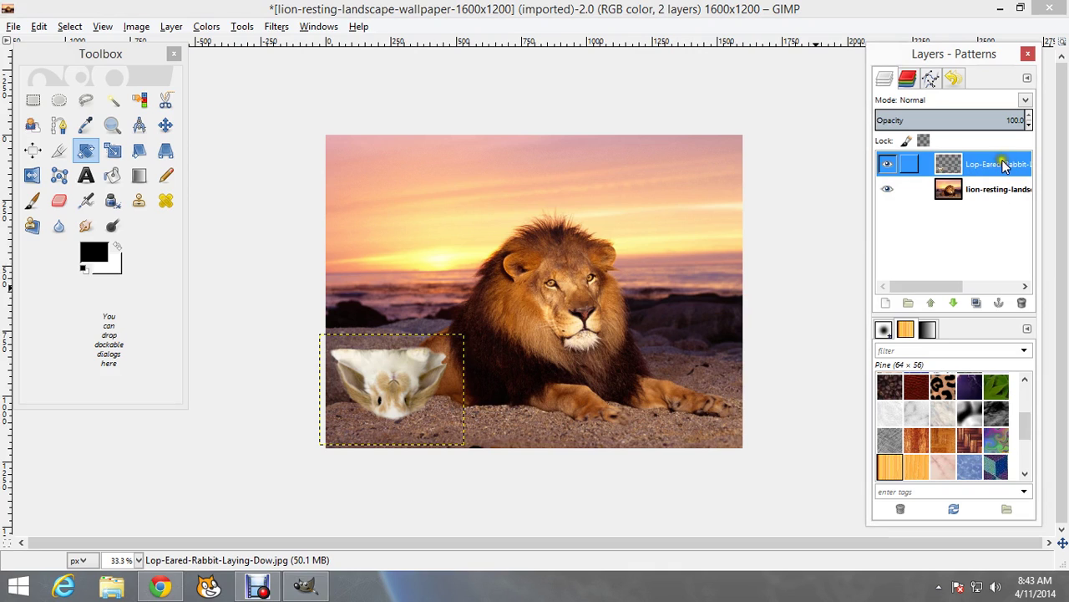
left_click(165, 127)
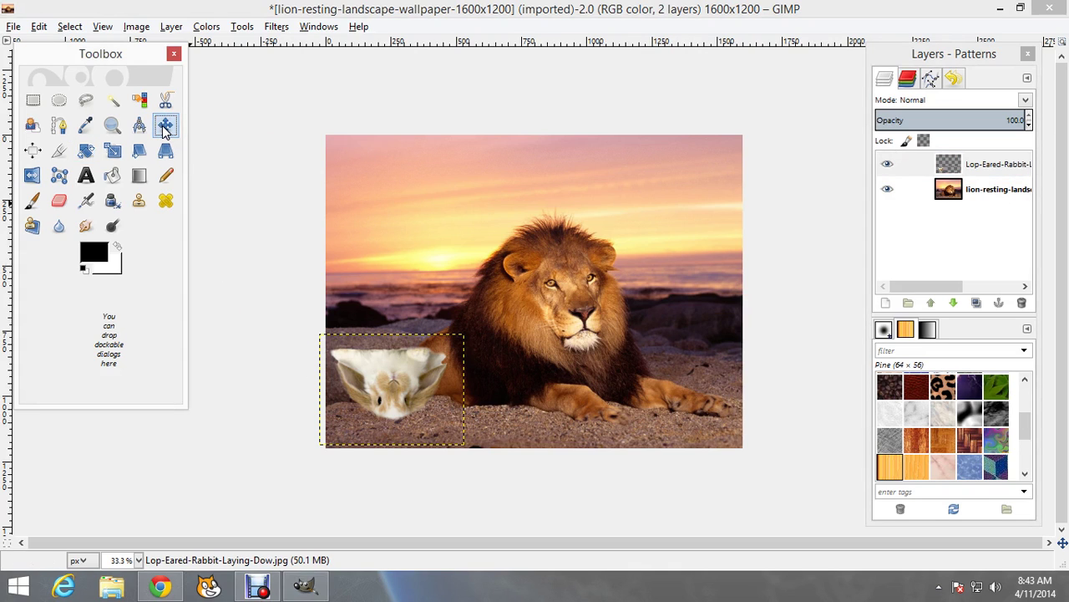
left_click_drag(377, 399, 552, 174)
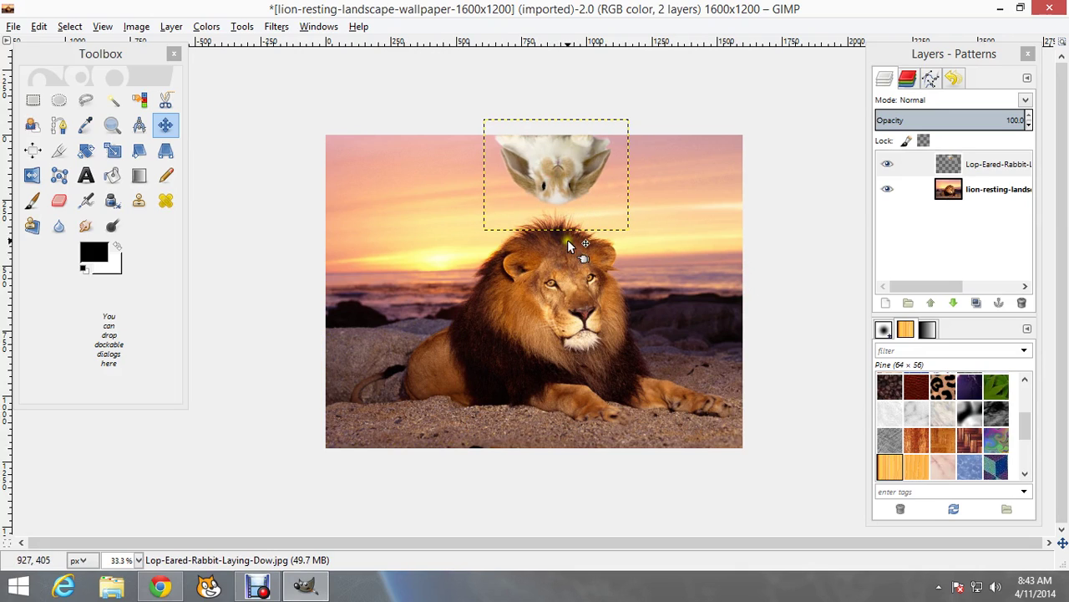
left_click(889, 190)
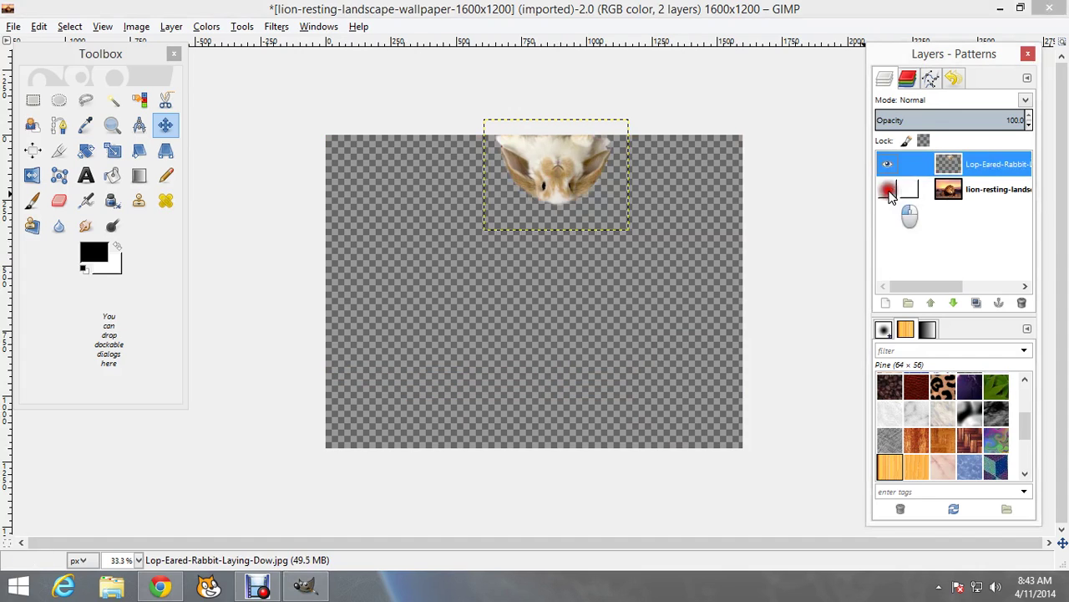
left_click(888, 191)
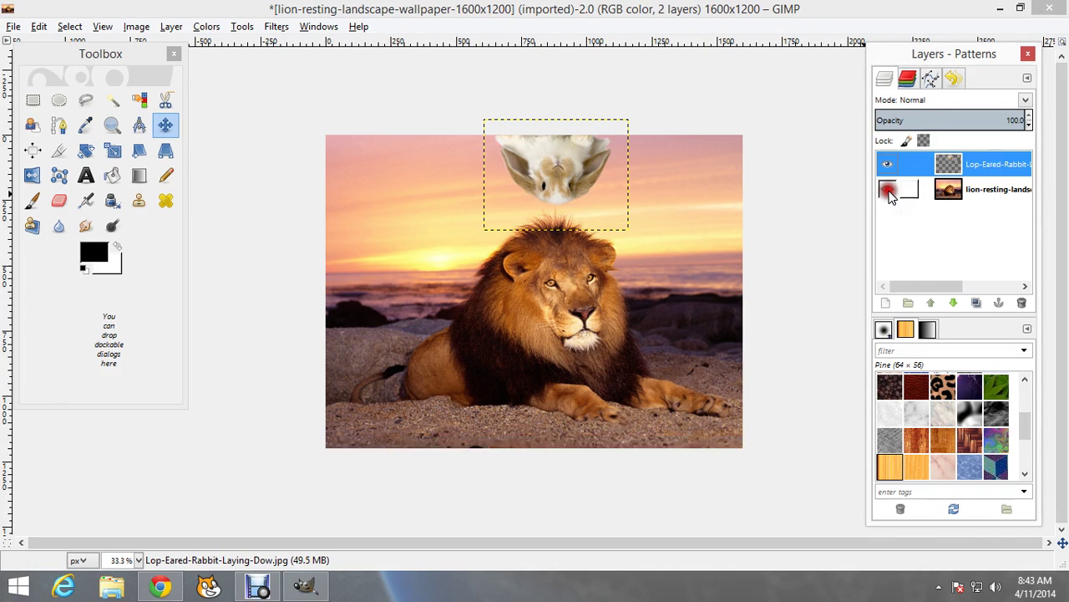
- Merge the visible lion and rabbit layers into one layer, expanded as necessary
left_click(992, 190)
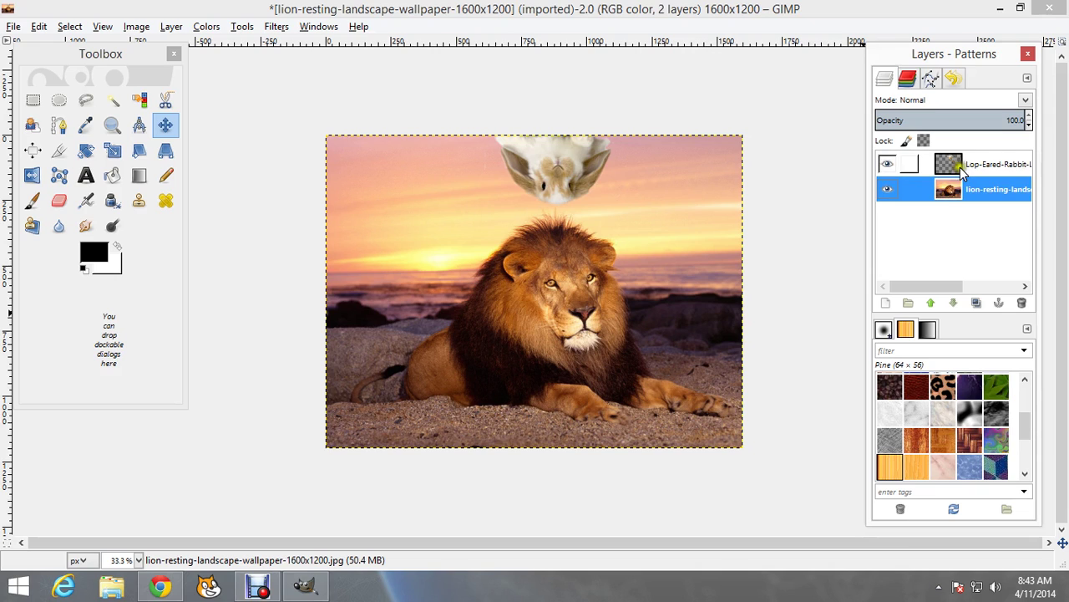
right_click(982, 189)
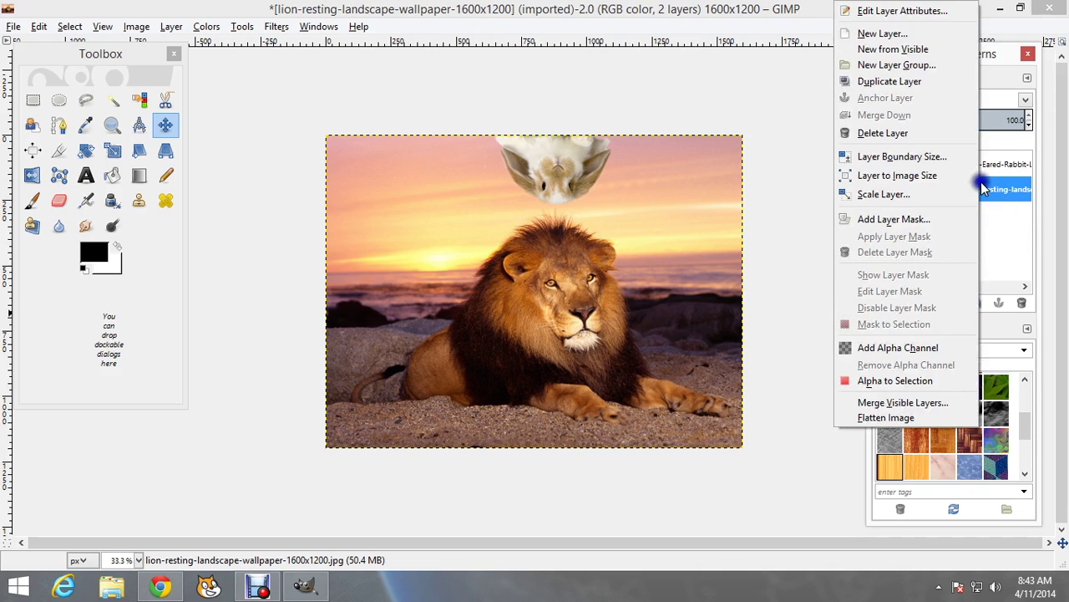
left_click(907, 402)
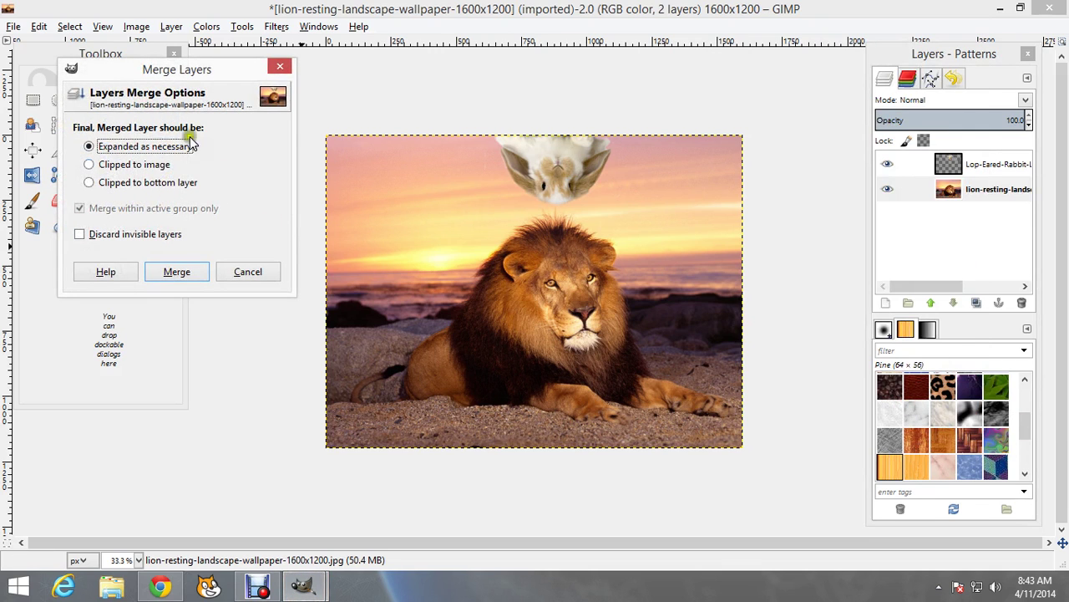
left_click_drag(137, 77, 408, 122)
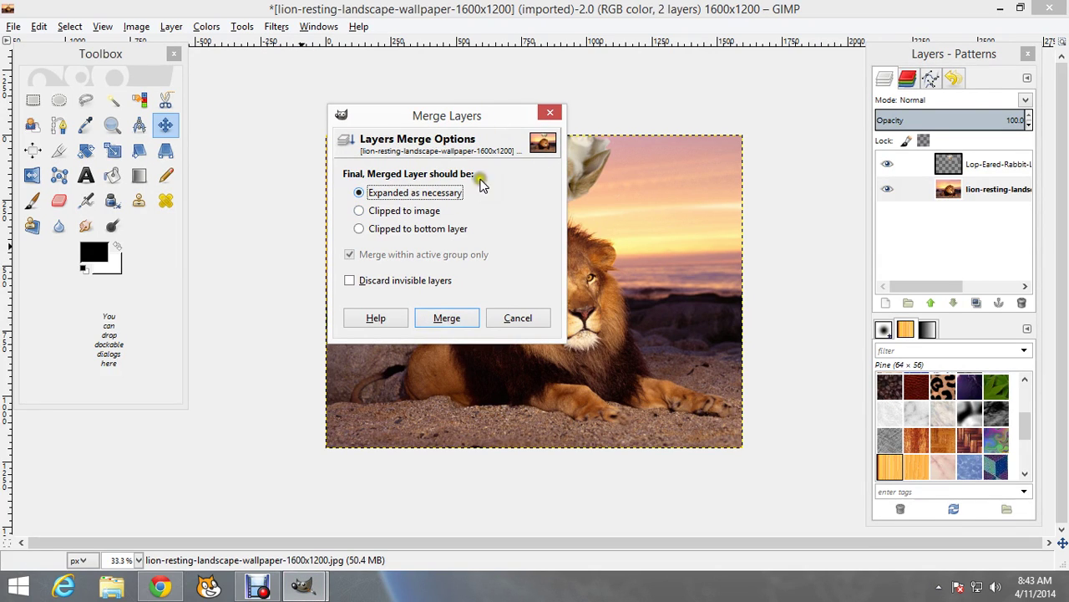
left_click(453, 321)
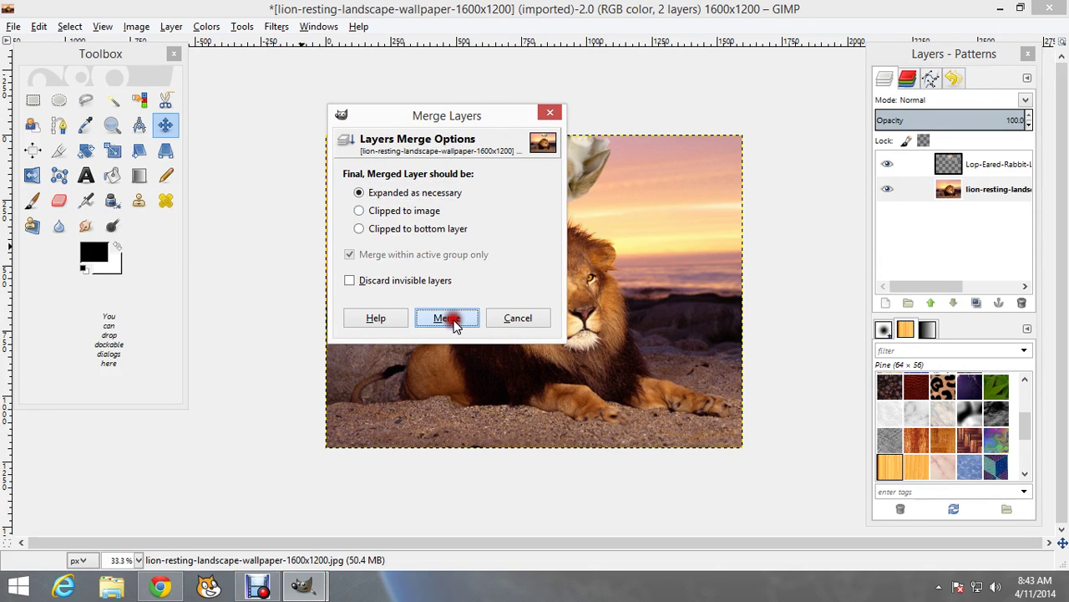
- Duplicate the merged lion-and-rabbit layer twice and hide the bottom one of the three layers
left_click(984, 166)
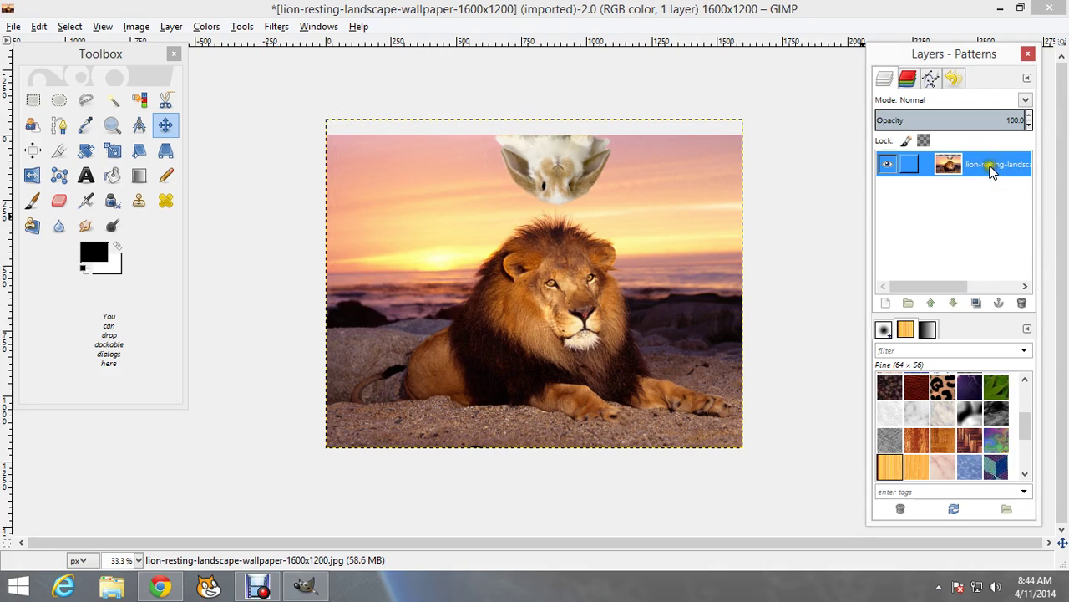
left_click(977, 304)
left_click(977, 304)
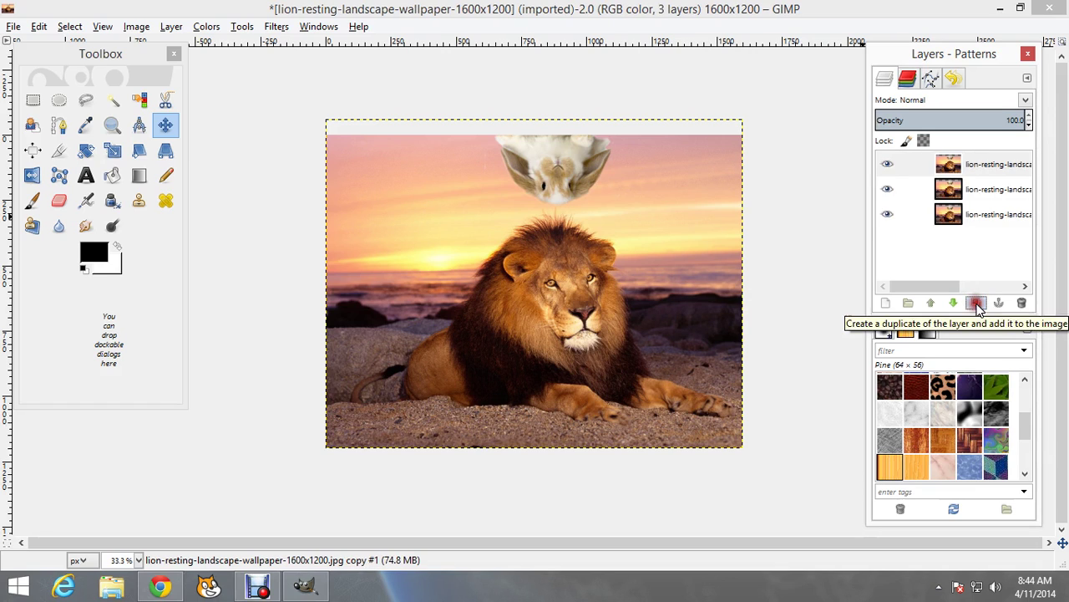
left_click_drag(976, 164, 887, 214)
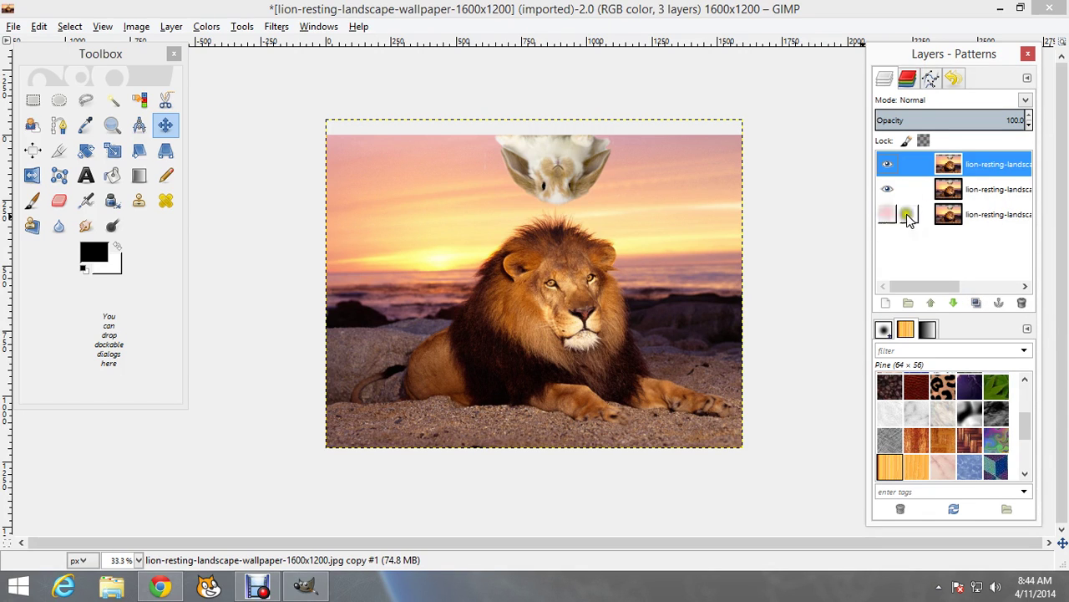
- Invert the colors of the topmost lion layer
mouse_move(981, 163)
left_mouse_down()
mouse_move(982, 201)
mouse_move(999, 186)
mouse_move(993, 163)
mouse_move(985, 197)
mouse_move(886, 216)
mouse_move(993, 215)
mouse_move(978, 215)
mouse_move(982, 173)
left_mouse_up()
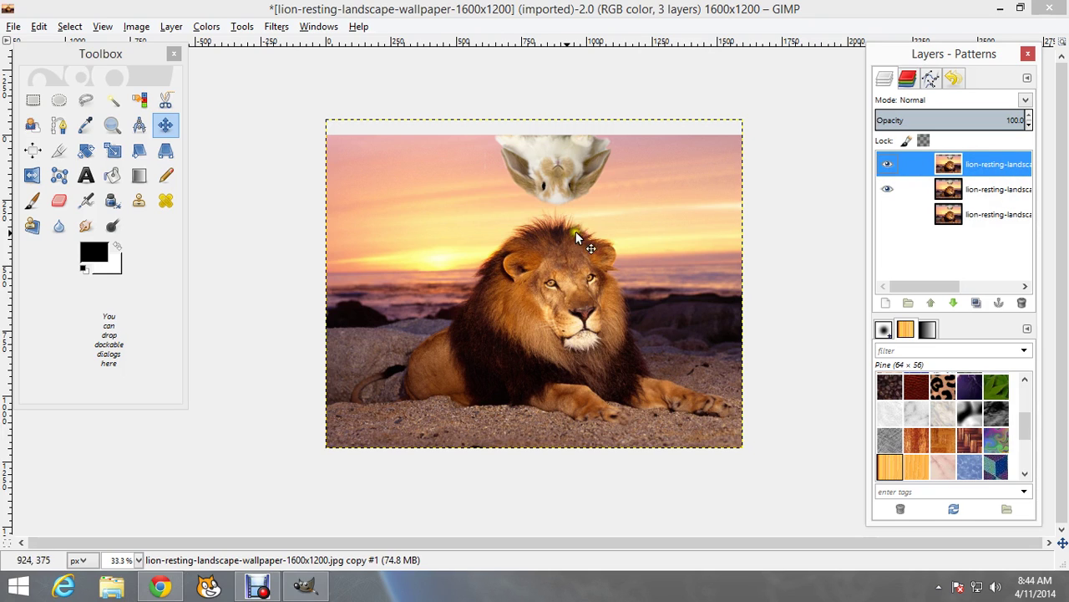
right_click(437, 225)
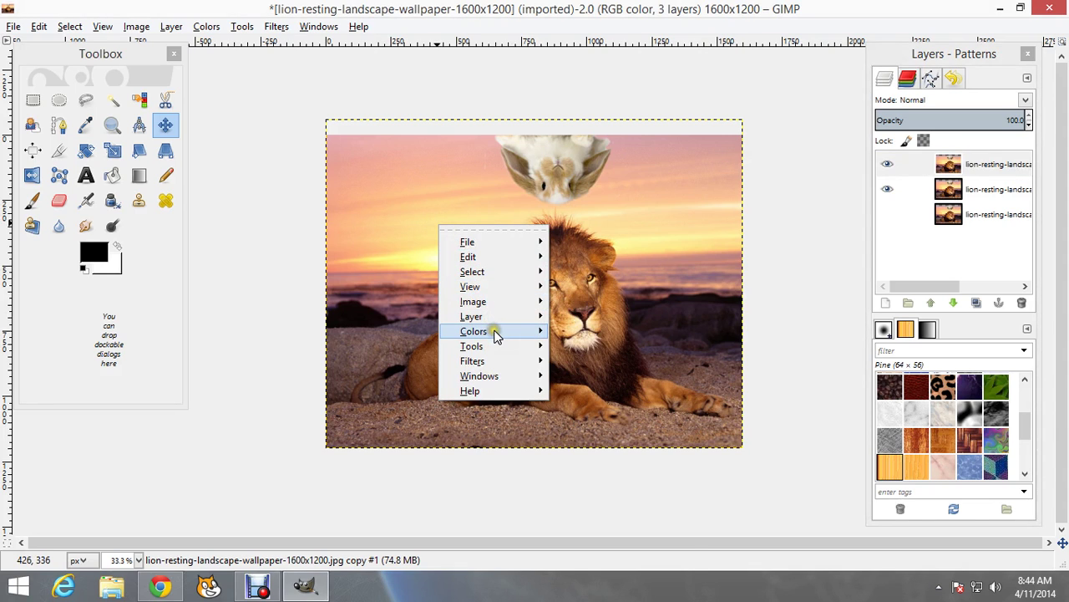
mouse_move(495, 334)
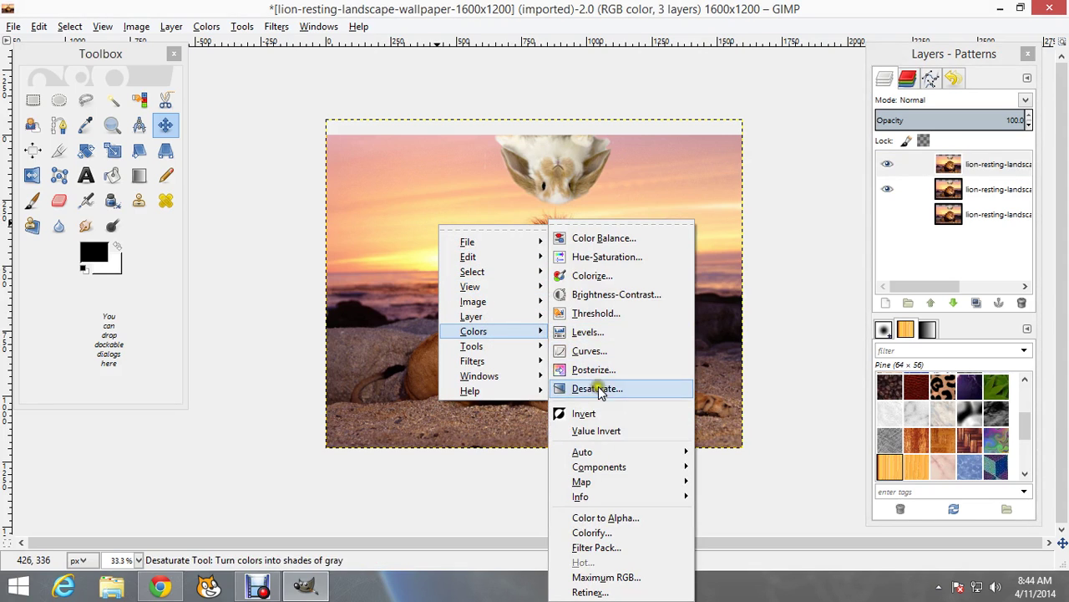
left_click(592, 415)
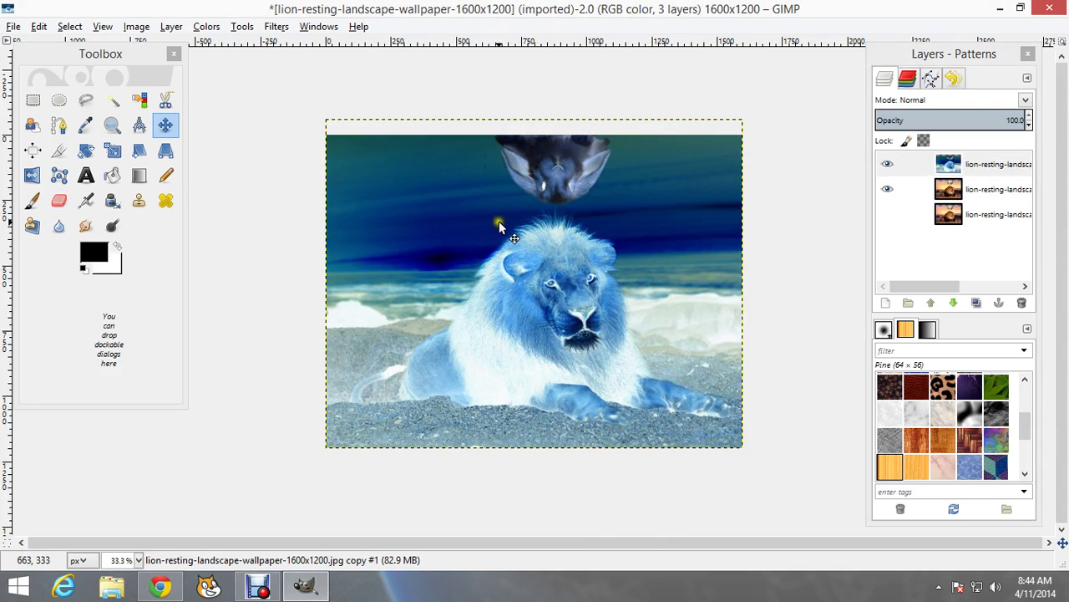
- Apply a Gaussian Blur with the RLE method to the inverted top layer, raising the linked blur radius slightly above 5.0 px
right_click(415, 217)
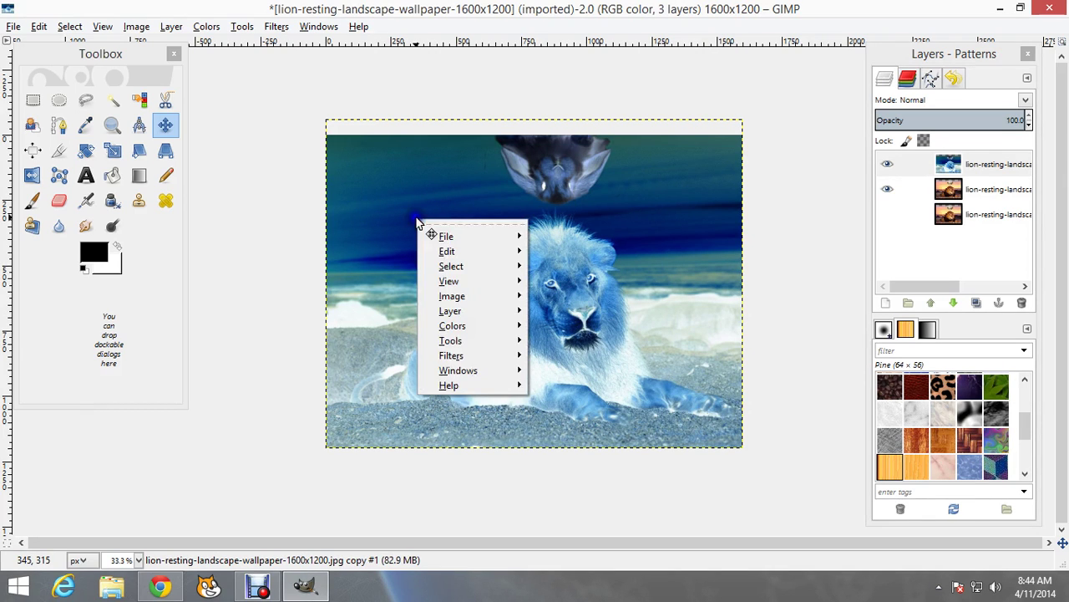
mouse_move(474, 356)
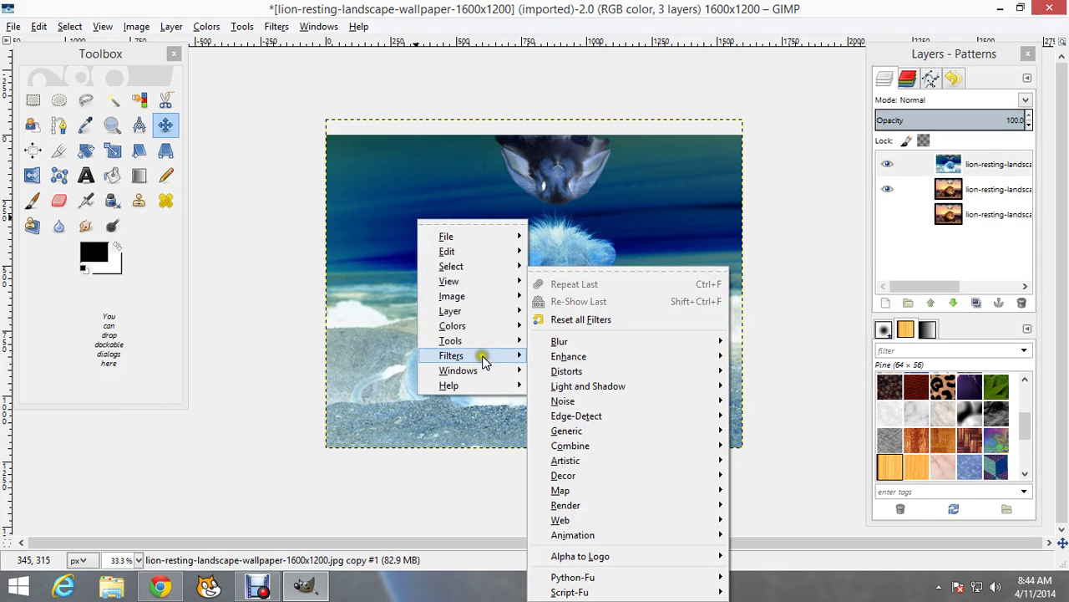
mouse_move(602, 341)
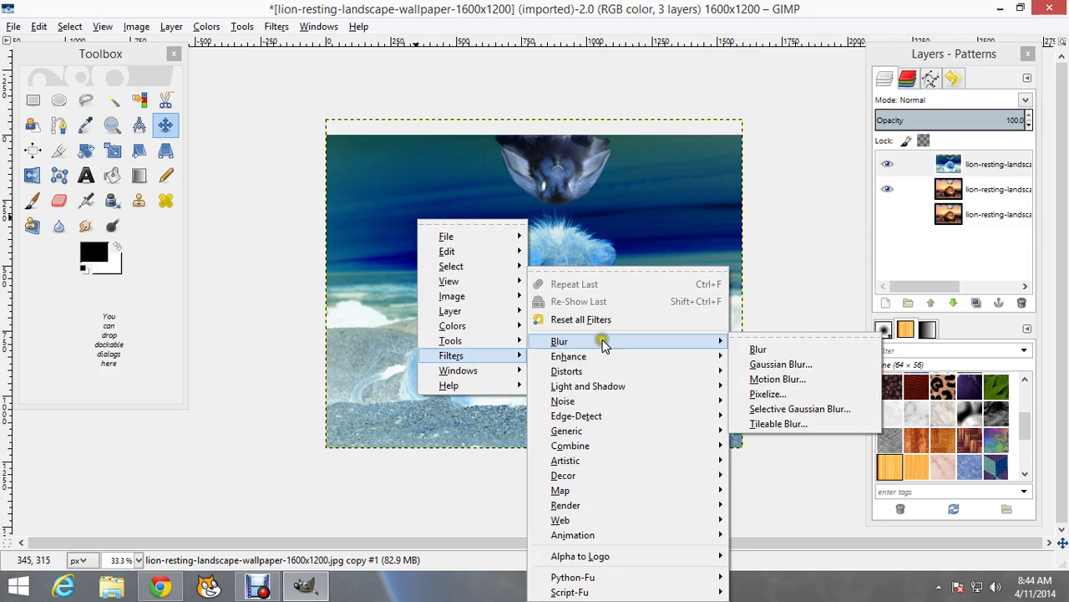
left_click(793, 365)
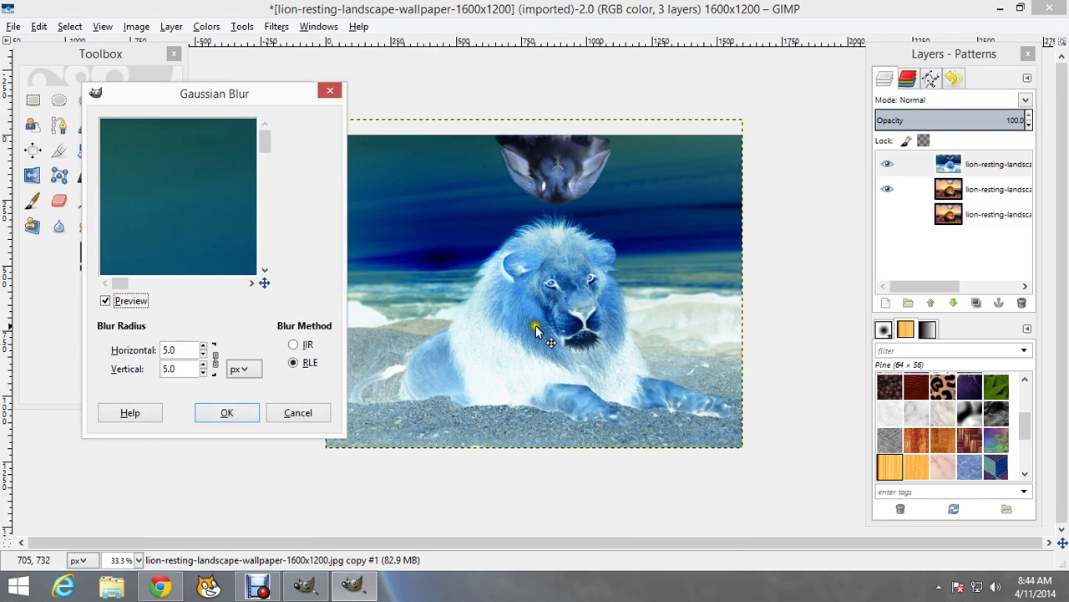
left_click_drag(242, 93, 415, 107)
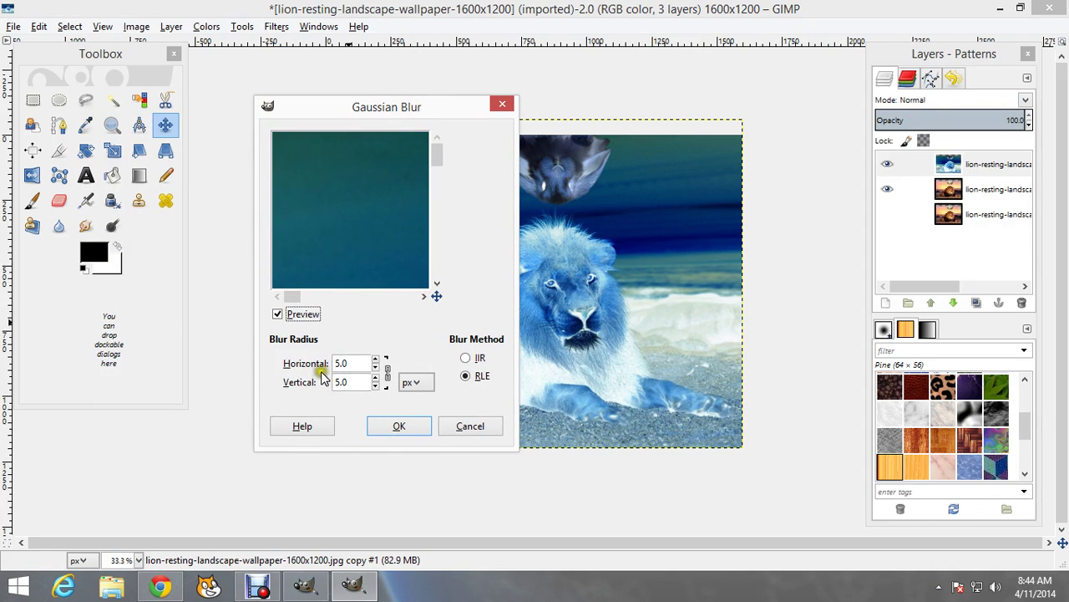
left_click(375, 359)
left_click(375, 359)
left_click(398, 427)
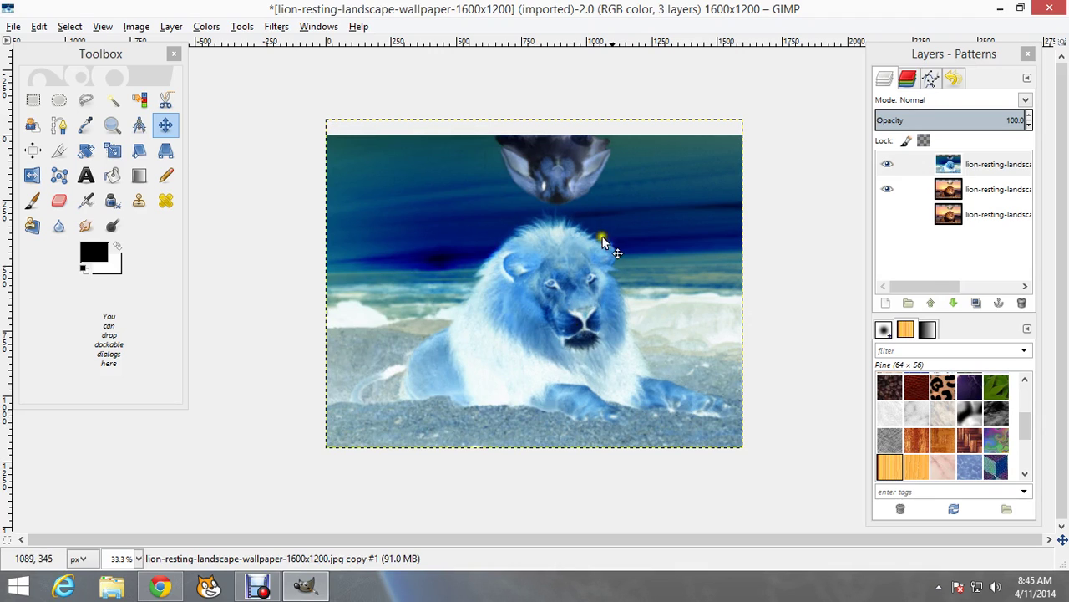
- Set the blend mode of the inverted, blurred top layer to Dodge
left_click(998, 167)
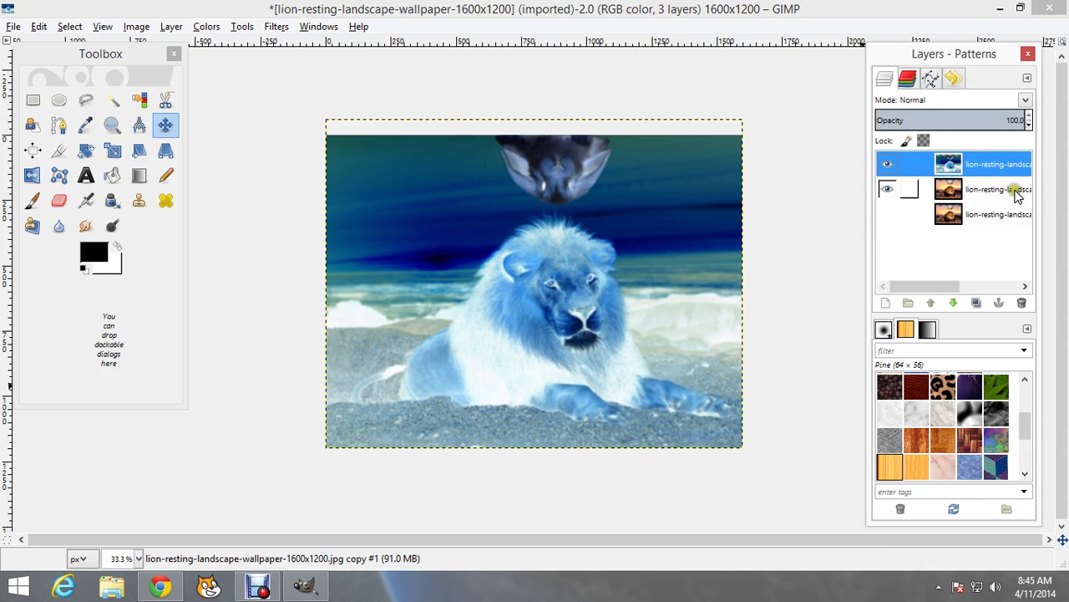
left_click(1001, 164)
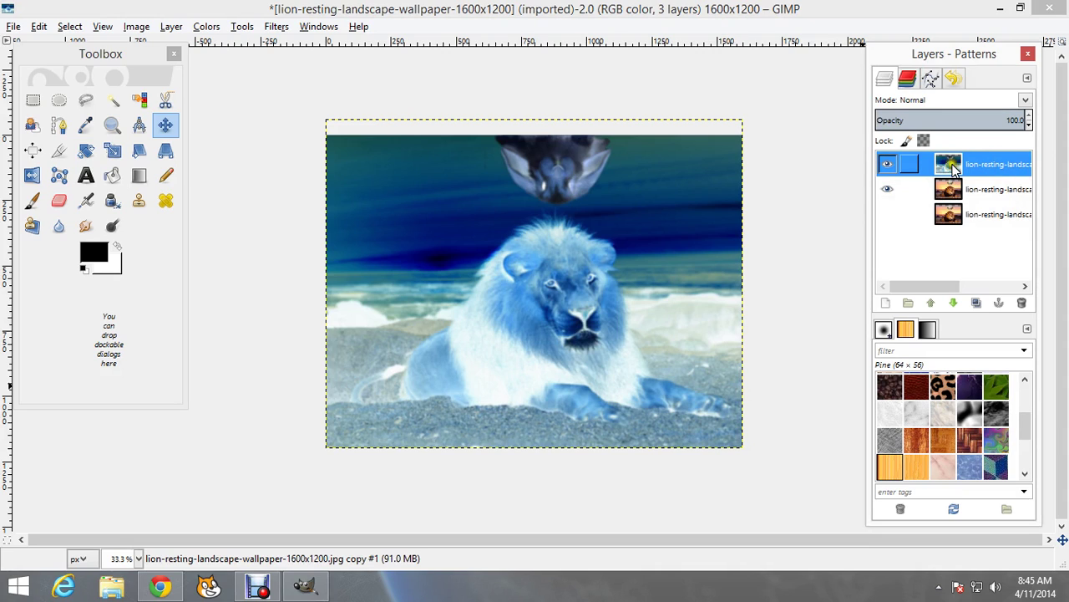
left_click(1007, 163)
left_click(889, 97)
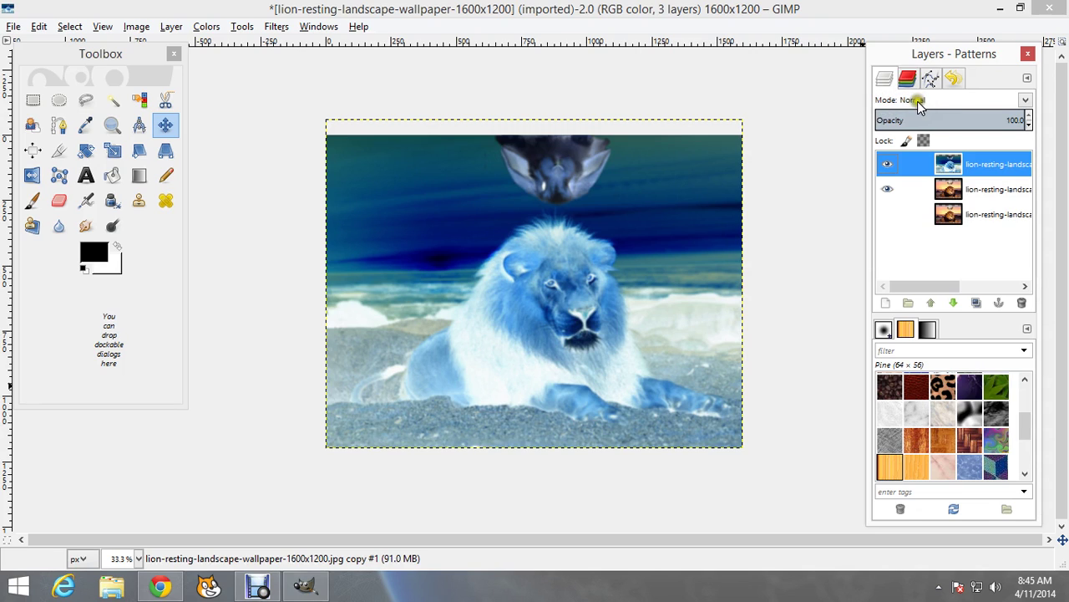
left_click(1025, 100)
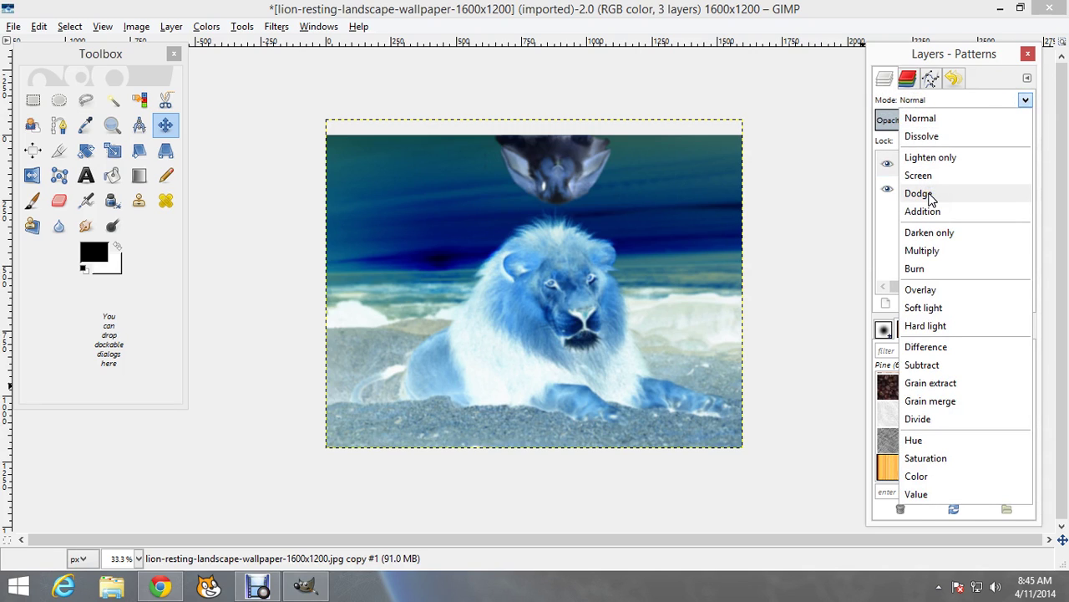
left_click(931, 195)
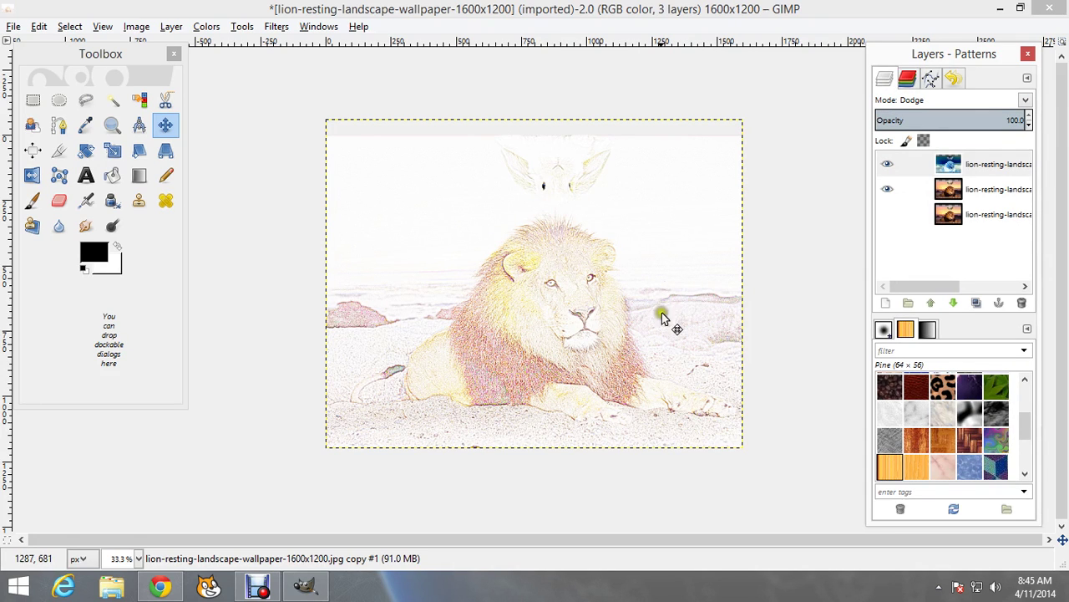
right_click(986, 171)
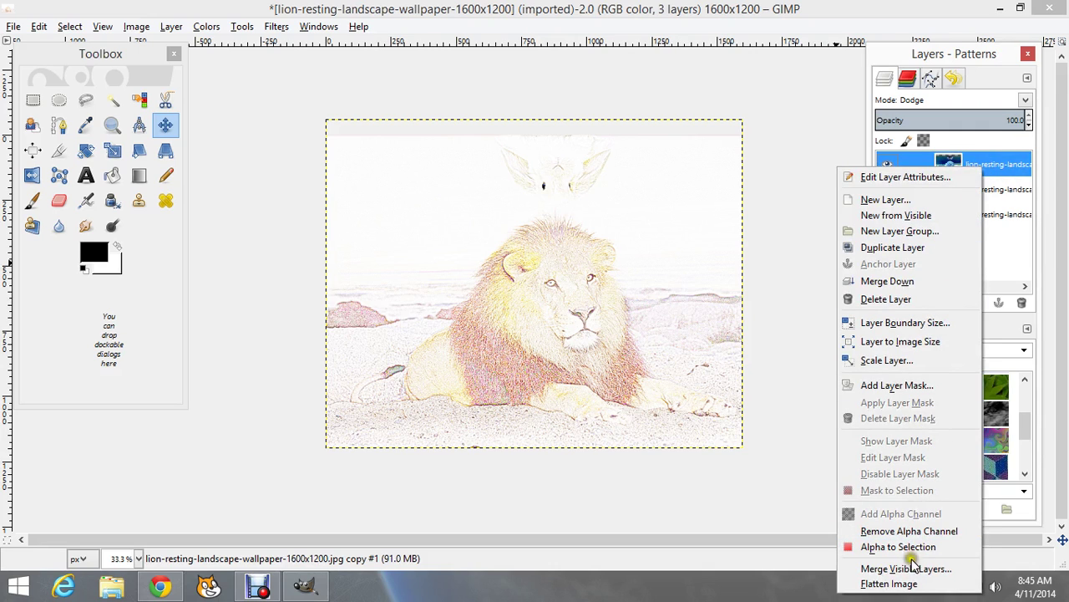
left_click(993, 170)
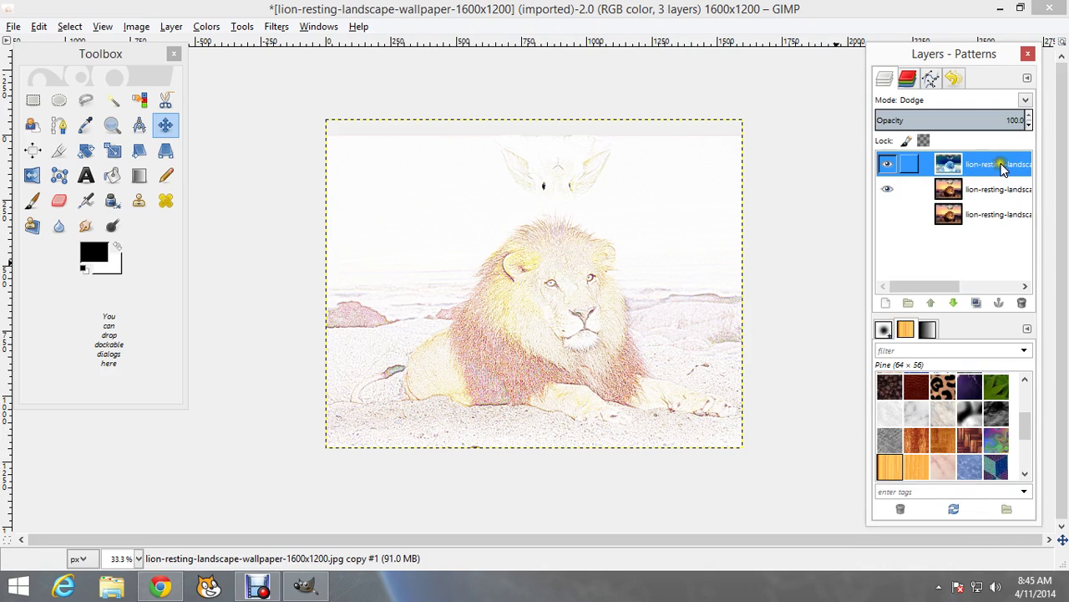
right_click(1002, 166)
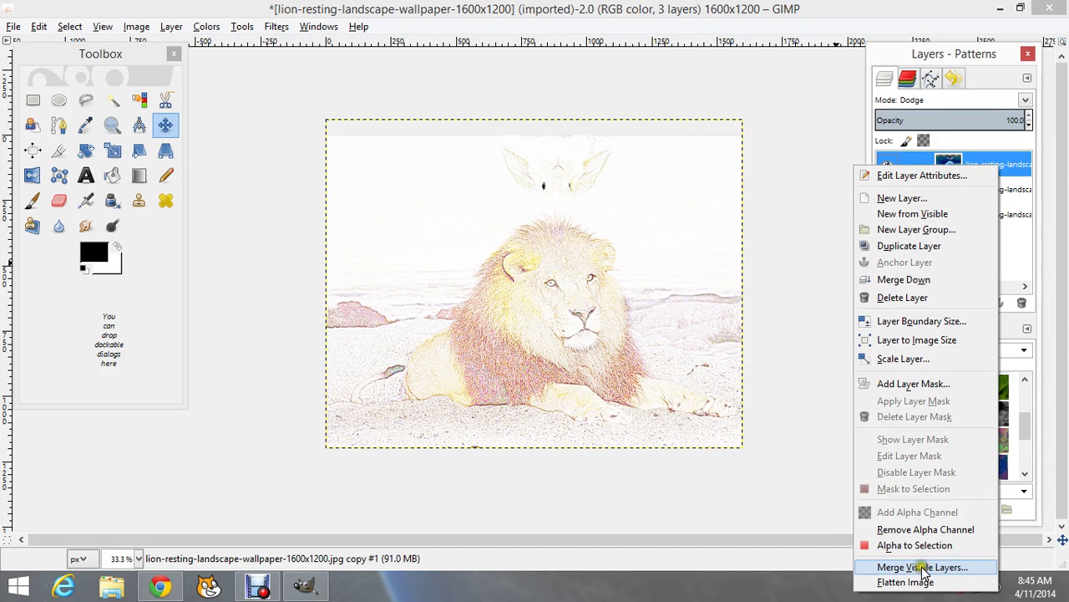
left_click(1016, 163)
left_click(910, 211)
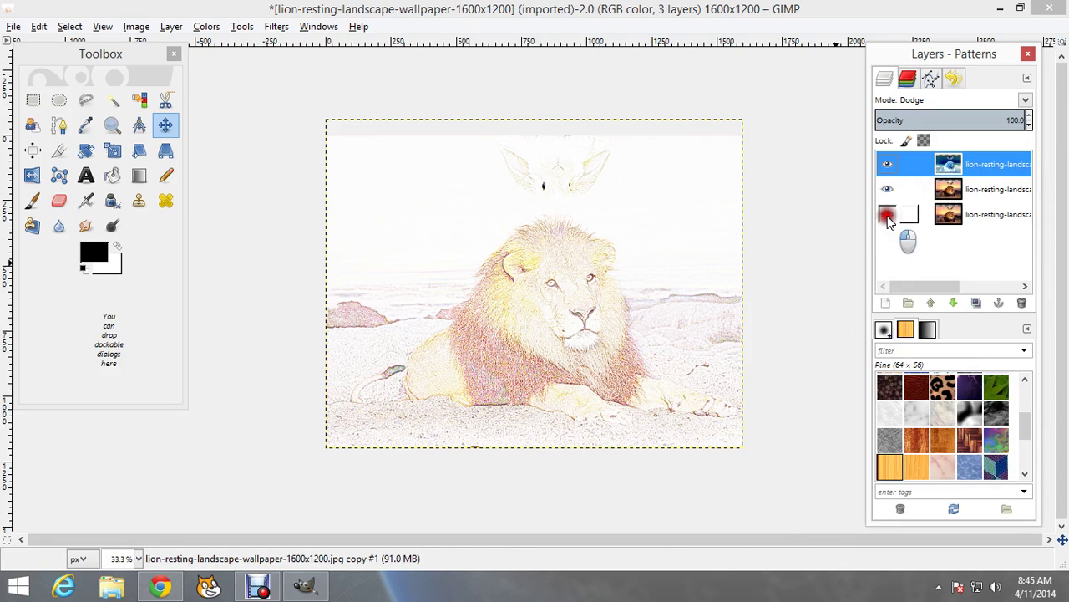
left_click(888, 214)
left_click(984, 165)
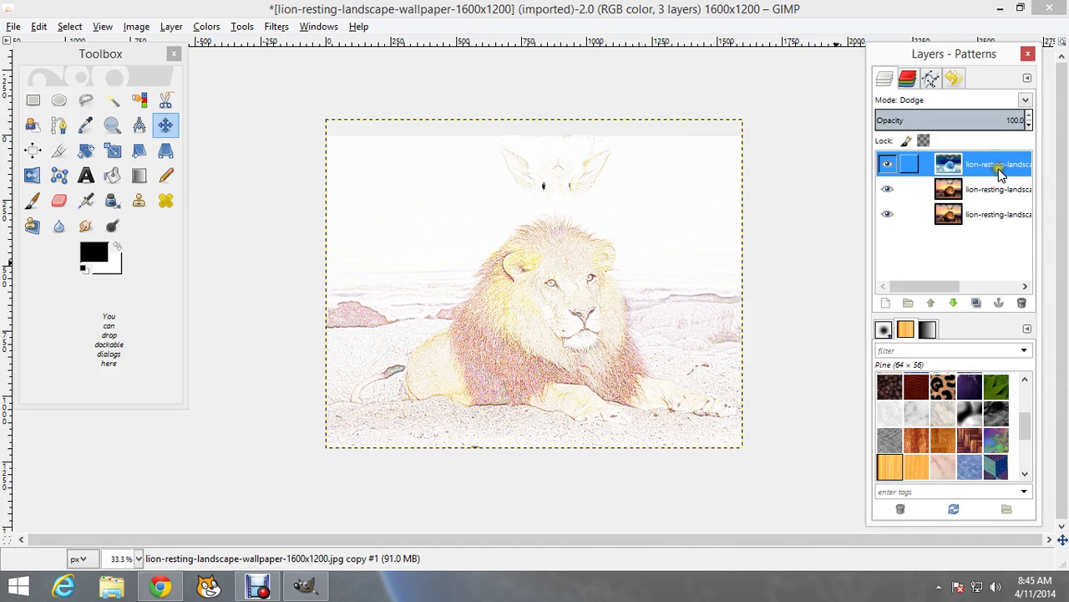
left_click(982, 167)
left_click(891, 216)
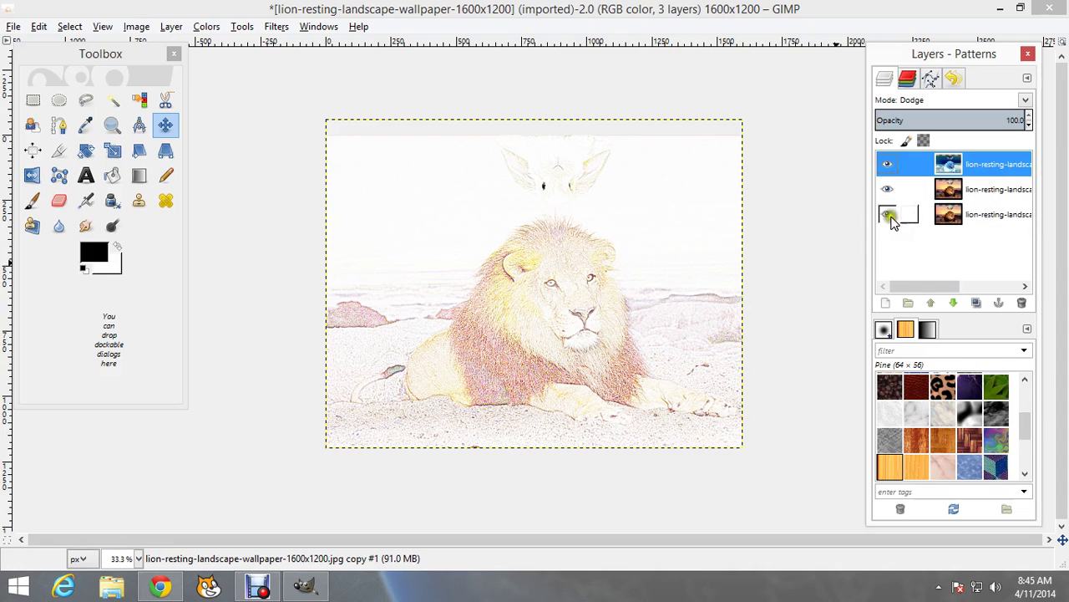
- Merge the two visible sketch layers into one, expanded as necessary, leaving the hidden original layer out of the merge
left_click(900, 184)
left_click(987, 166)
right_click(986, 166)
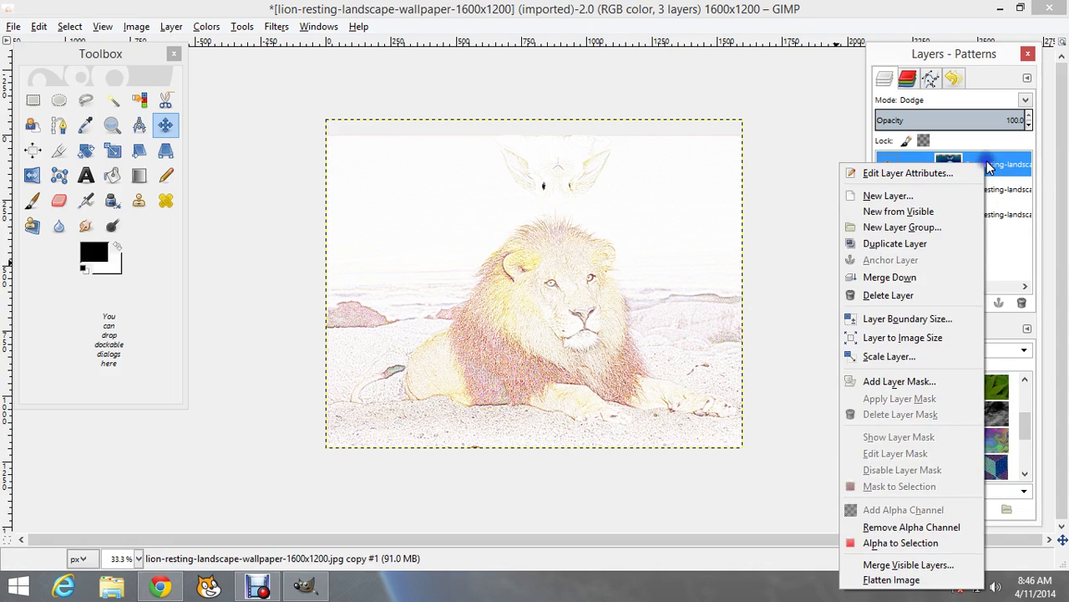
left_click(913, 566)
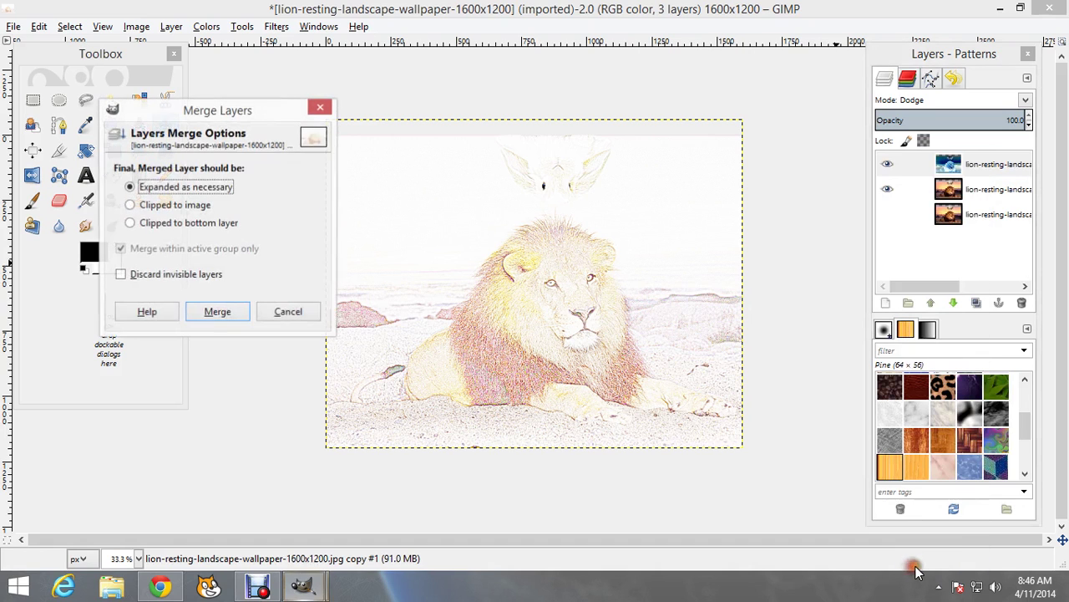
left_click(217, 312)
- Start a Threshold adjustment on the merged sketch layer and enter 240 as the lower limit
left_click(1001, 190)
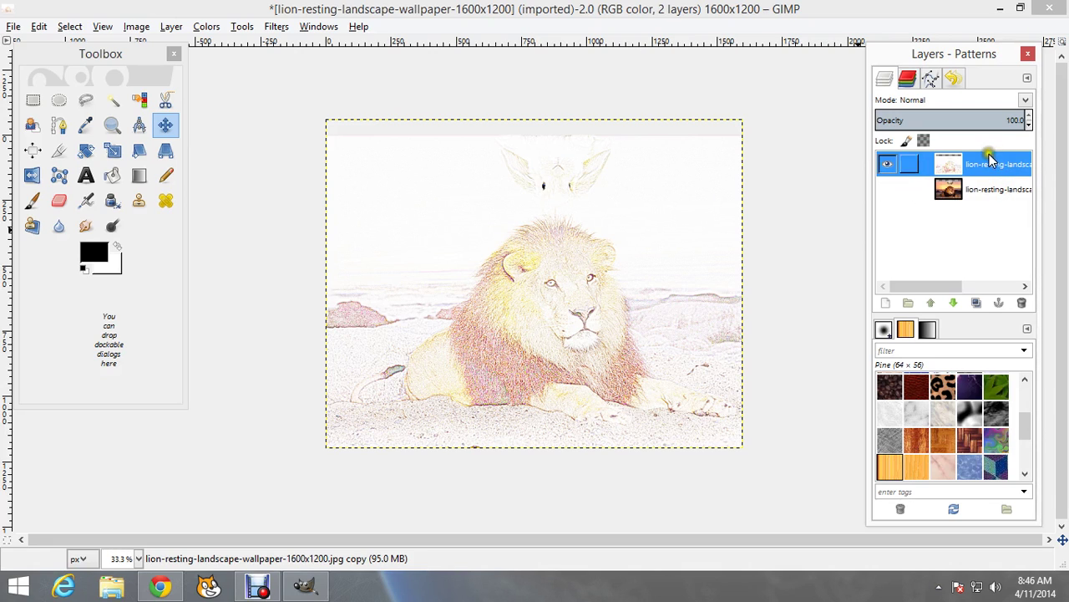
left_click(993, 165)
left_click(991, 161)
left_click(1010, 163)
left_click(522, 238)
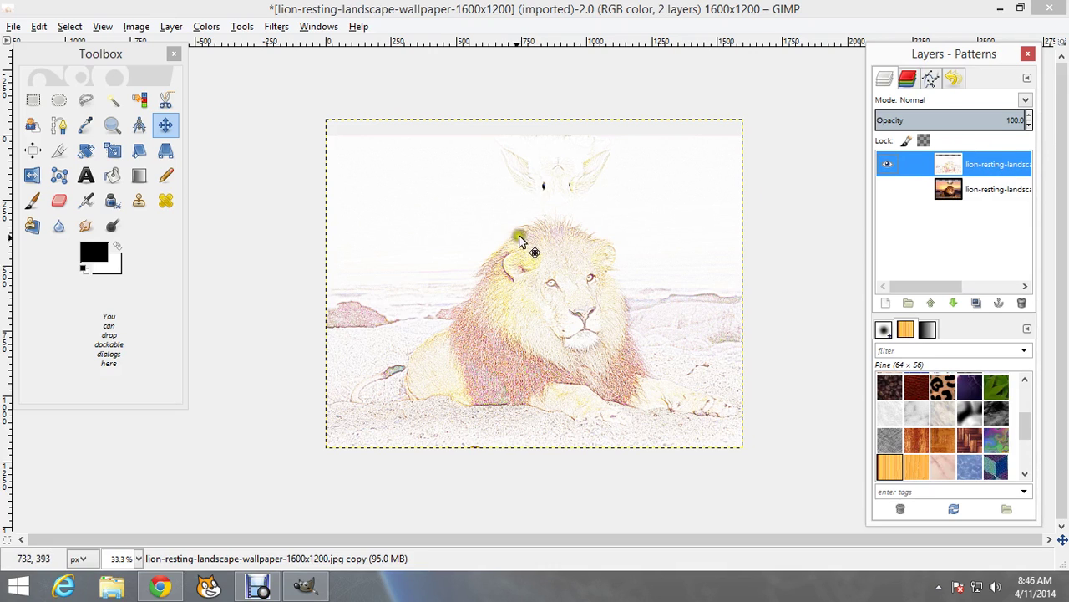
right_click(478, 243)
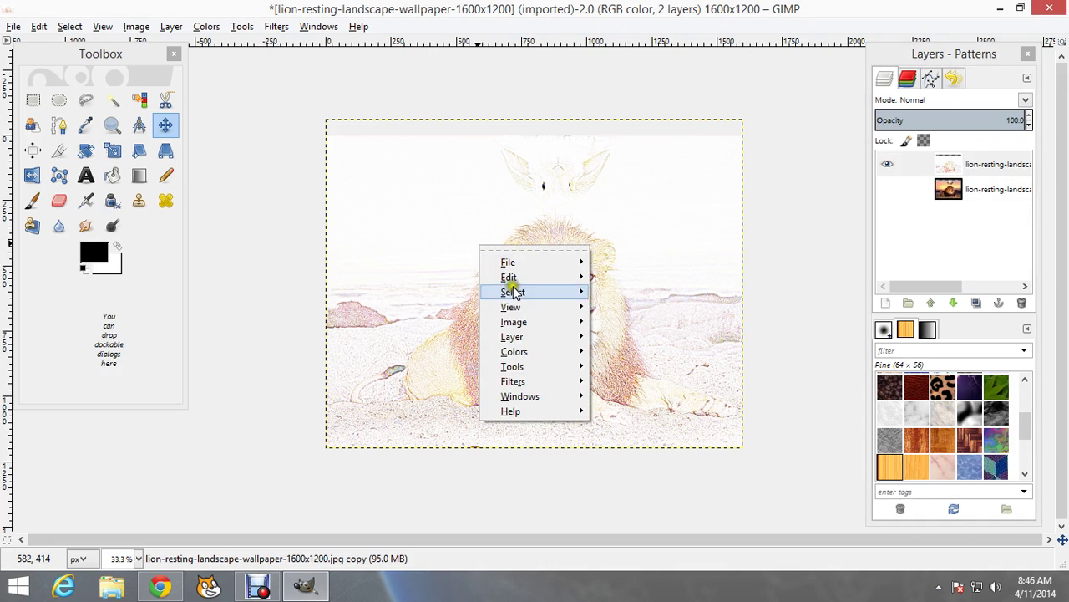
left_click(537, 354)
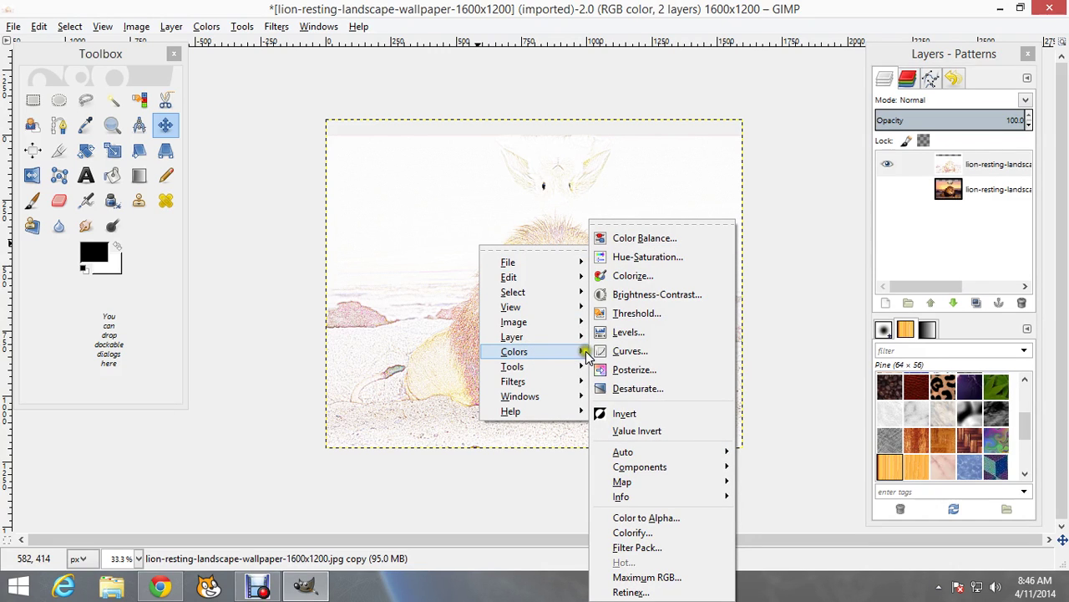
left_click(645, 312)
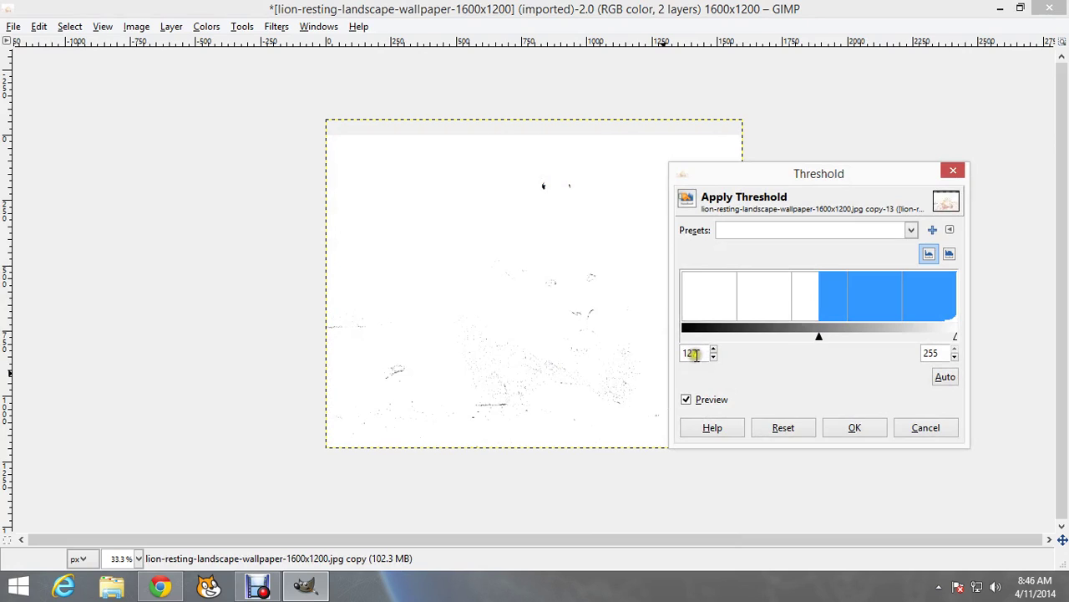
double_click(696, 351)
type("24")
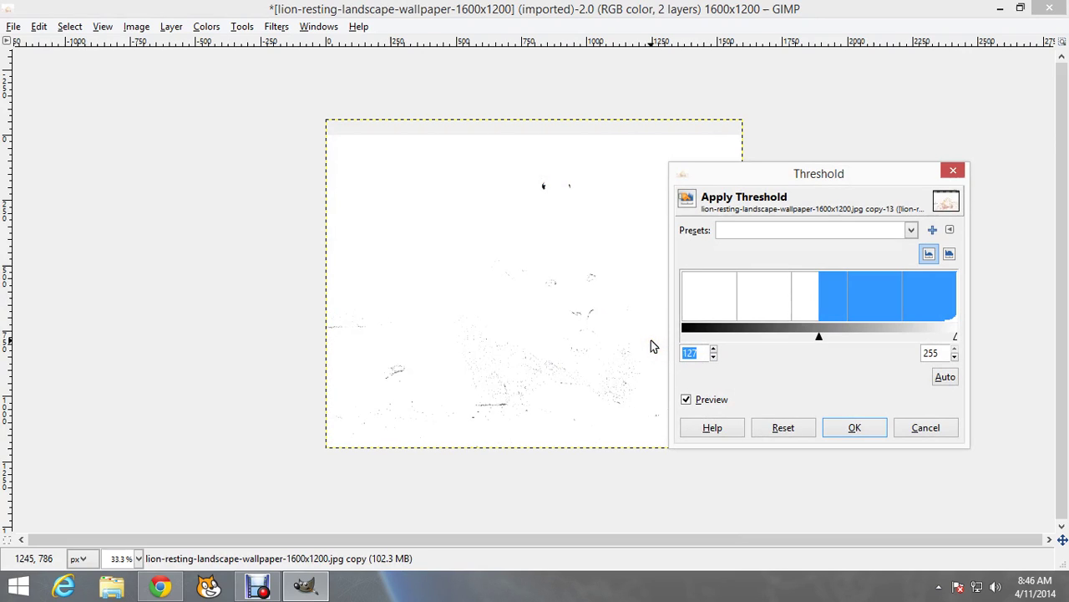
type("0")
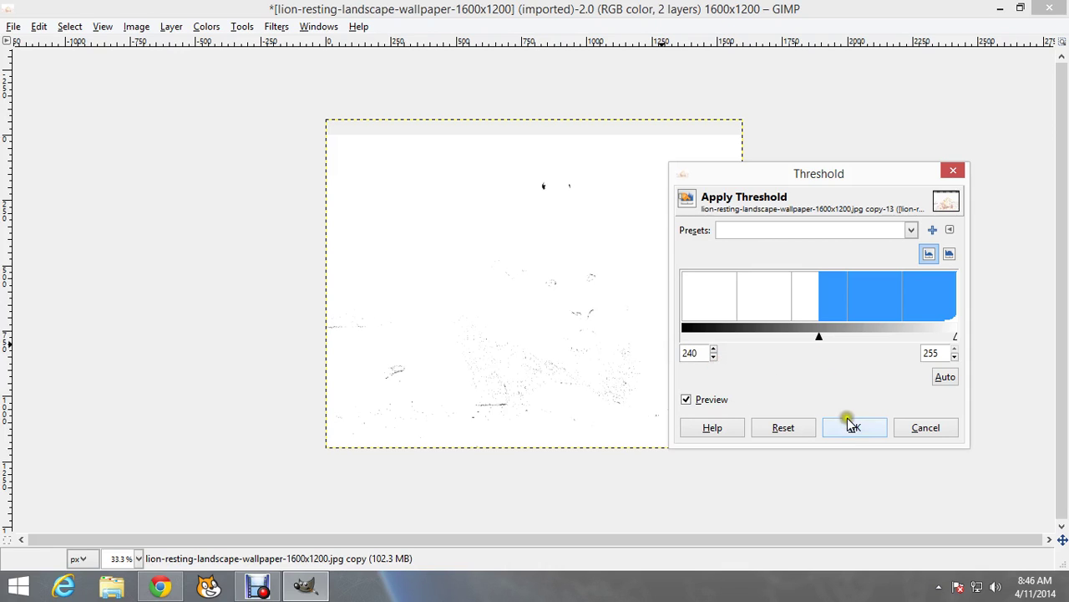
- Fine-tune the lower threshold limit to 243 with the preview on and apply it to the sketch layer
left_click(714, 349)
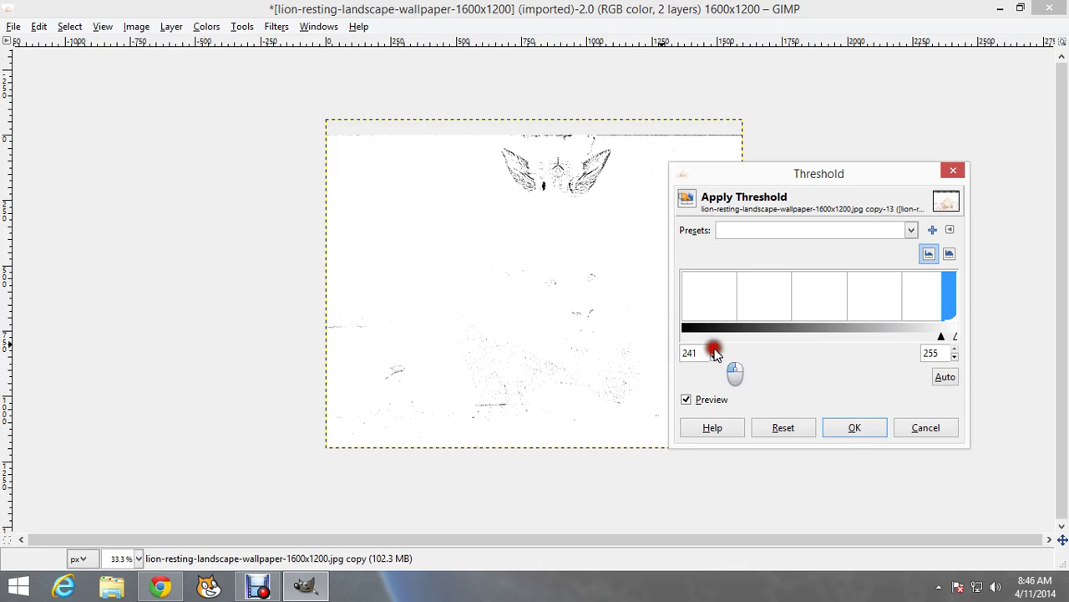
left_click(714, 357)
left_click(715, 357)
left_click(714, 357)
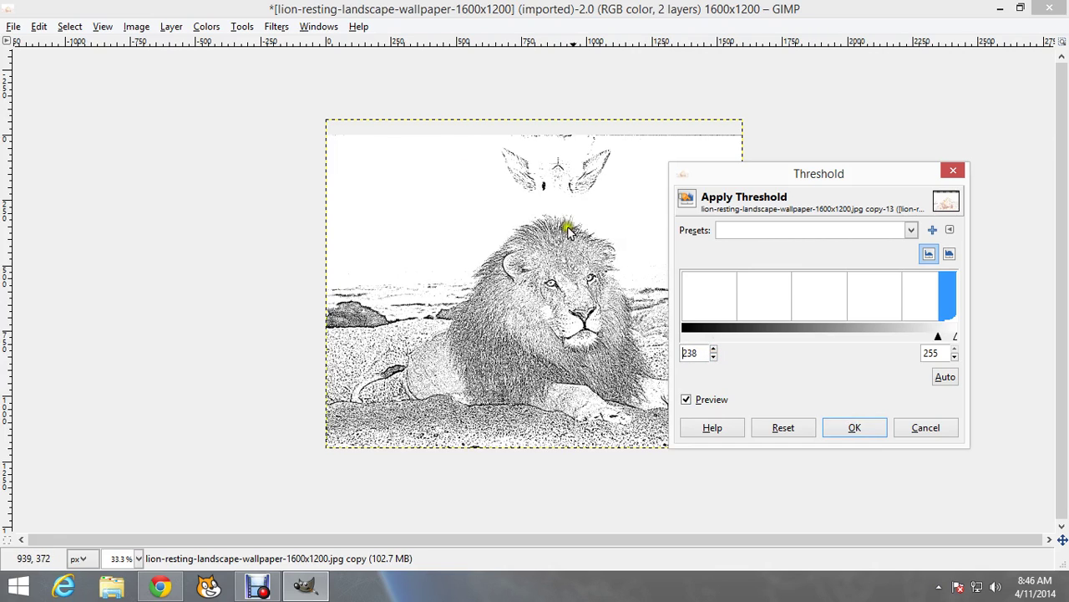
left_click(714, 349)
left_click(715, 349)
left_click(714, 349)
left_click(714, 350)
left_click(715, 357)
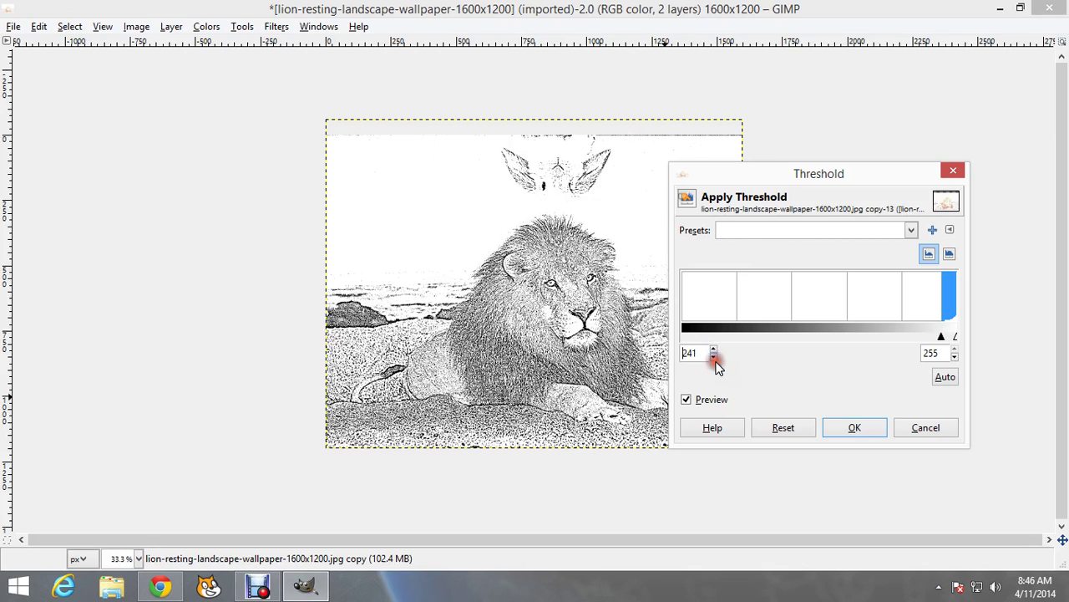
left_click(714, 356)
left_click(714, 357)
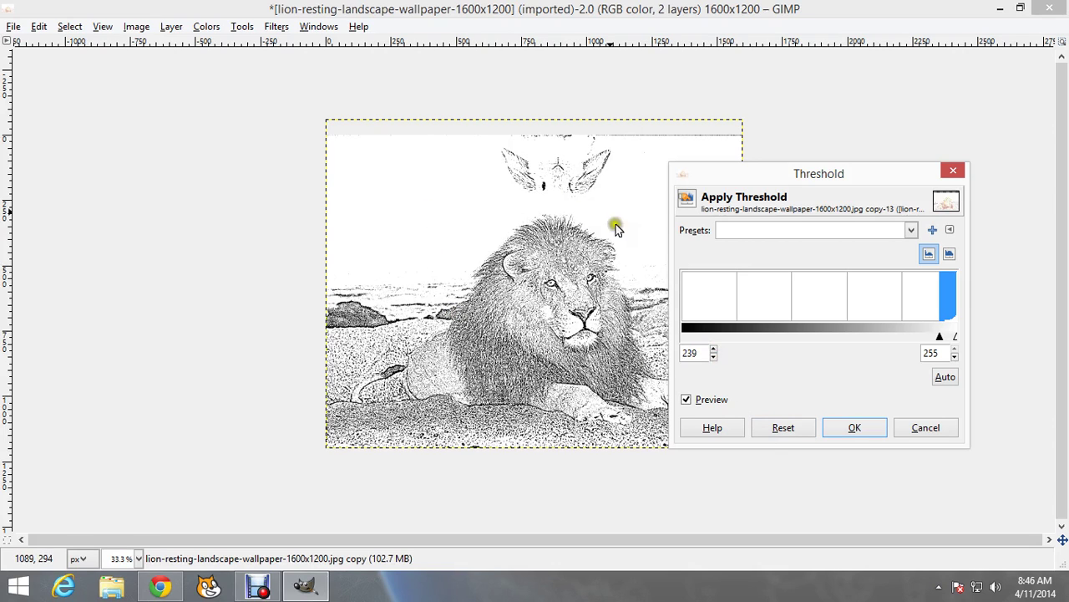
left_click(715, 350)
left_click(714, 349)
left_click(714, 349)
left_click(714, 349)
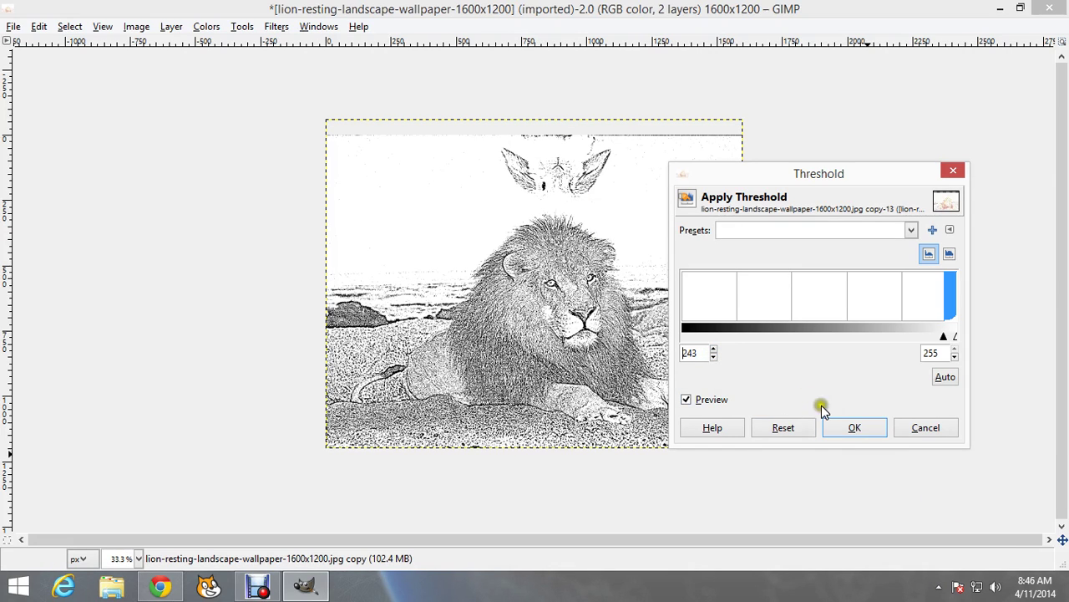
left_click(865, 432)
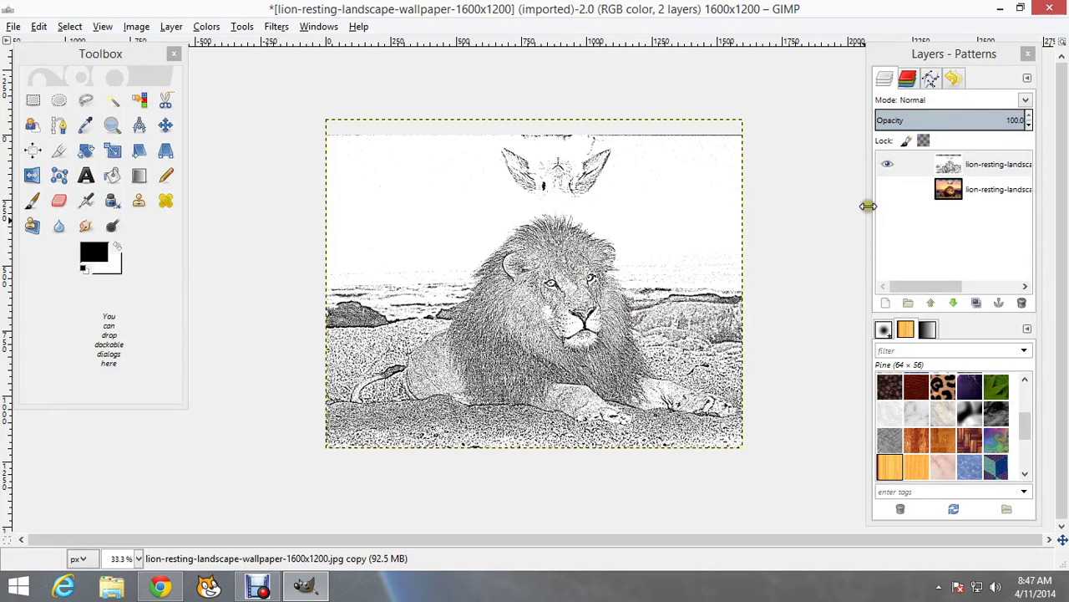
- Add a new 1600 x 1200 px layer with transparency fill and keep it above the black-and-white sketch layer
left_click_drag(995, 166, 890, 287)
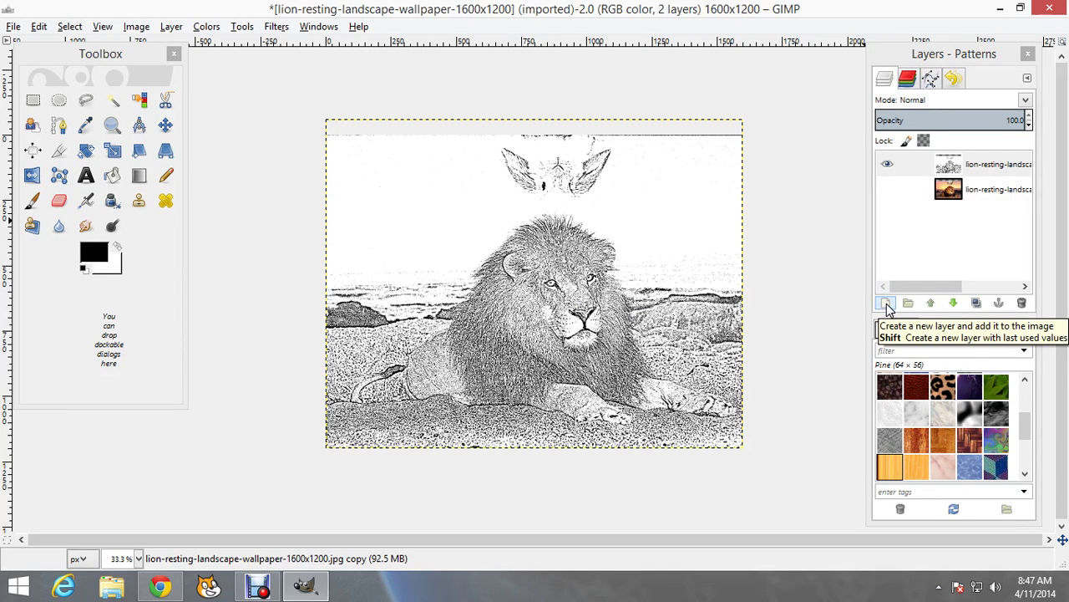
left_click(887, 304)
left_click_drag(173, 40, 500, 134)
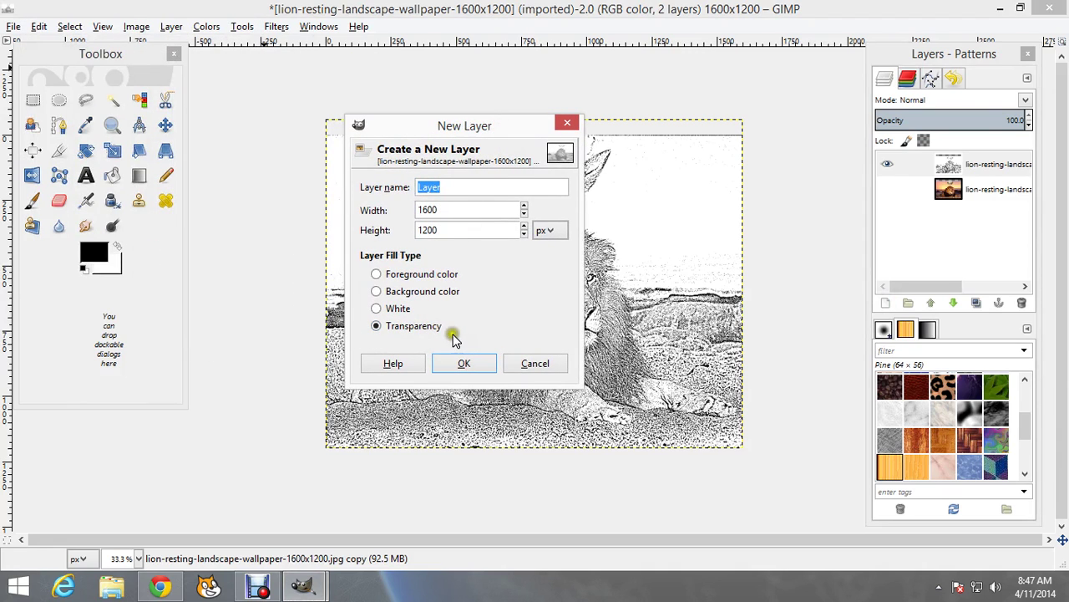
left_click(468, 364)
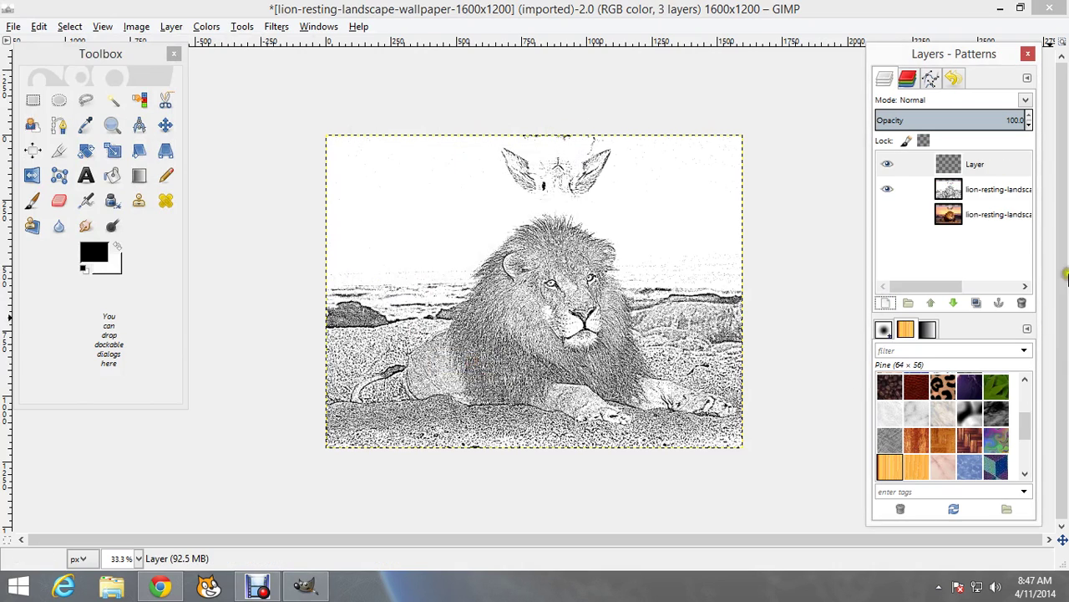
mouse_move(977, 167)
left_mouse_down()
mouse_move(1007, 209)
mouse_move(982, 213)
mouse_move(986, 205)
mouse_move(984, 226)
mouse_move(987, 213)
mouse_move(1040, 210)
mouse_move(986, 177)
left_mouse_up()
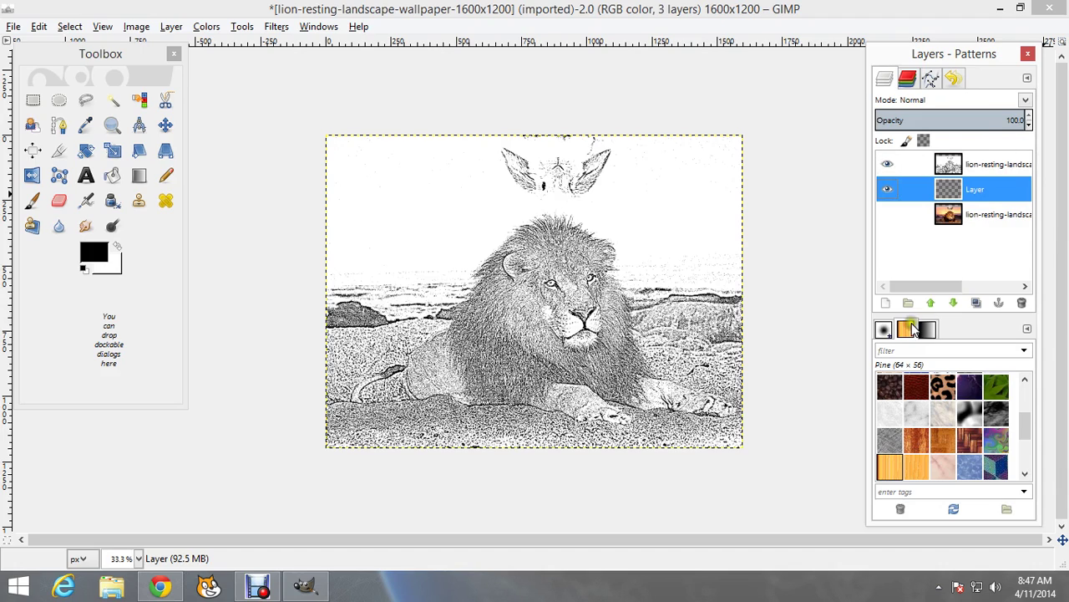
left_click(931, 303)
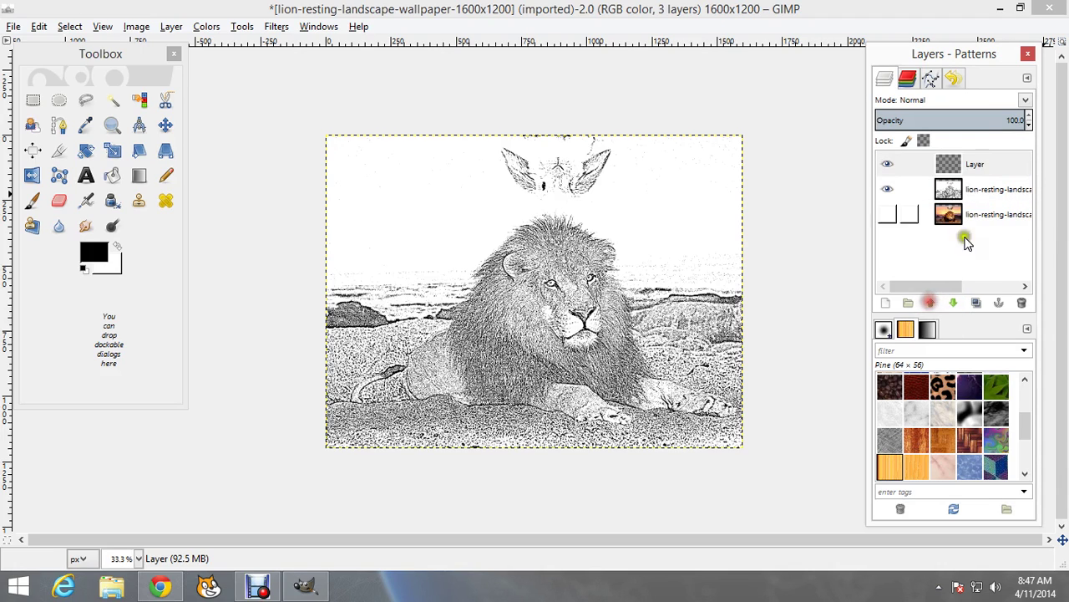
- Set the blend mode of the new transparent layer to Multiply
left_click(977, 165)
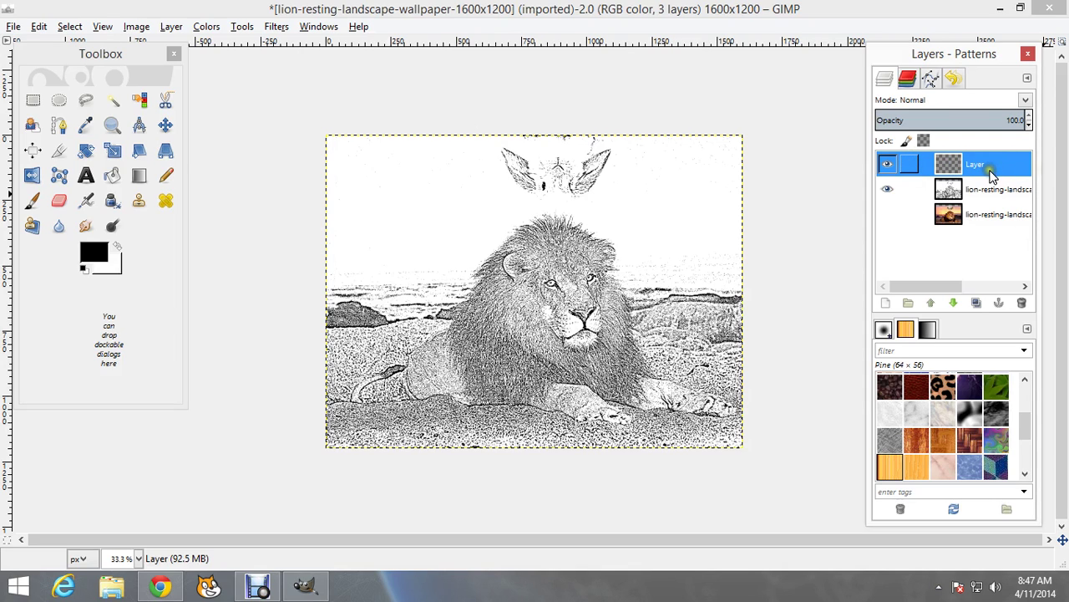
left_click(937, 98)
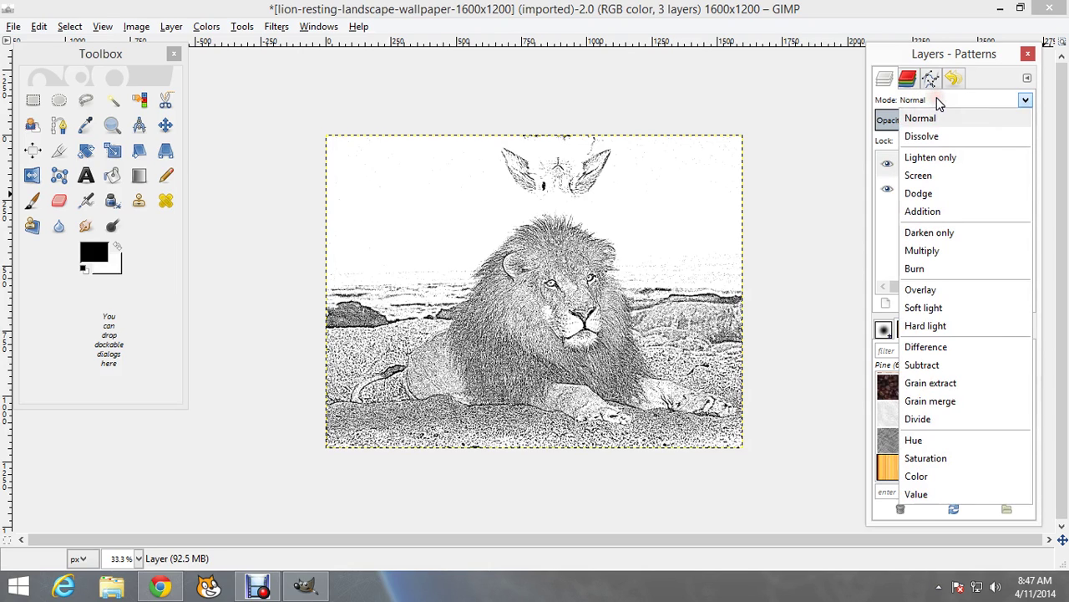
left_click(935, 251)
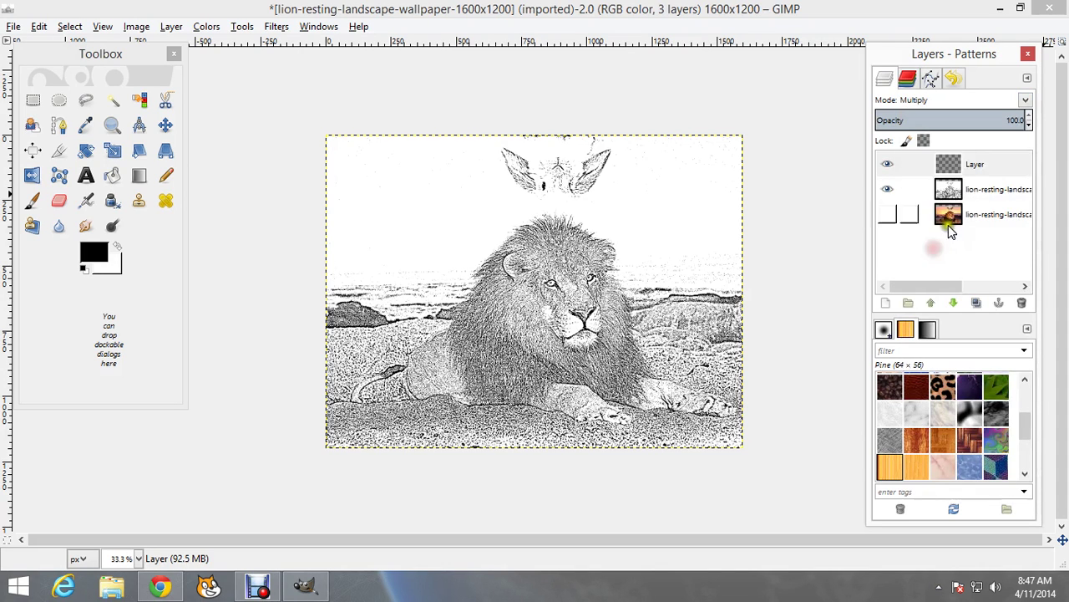
left_click(984, 166)
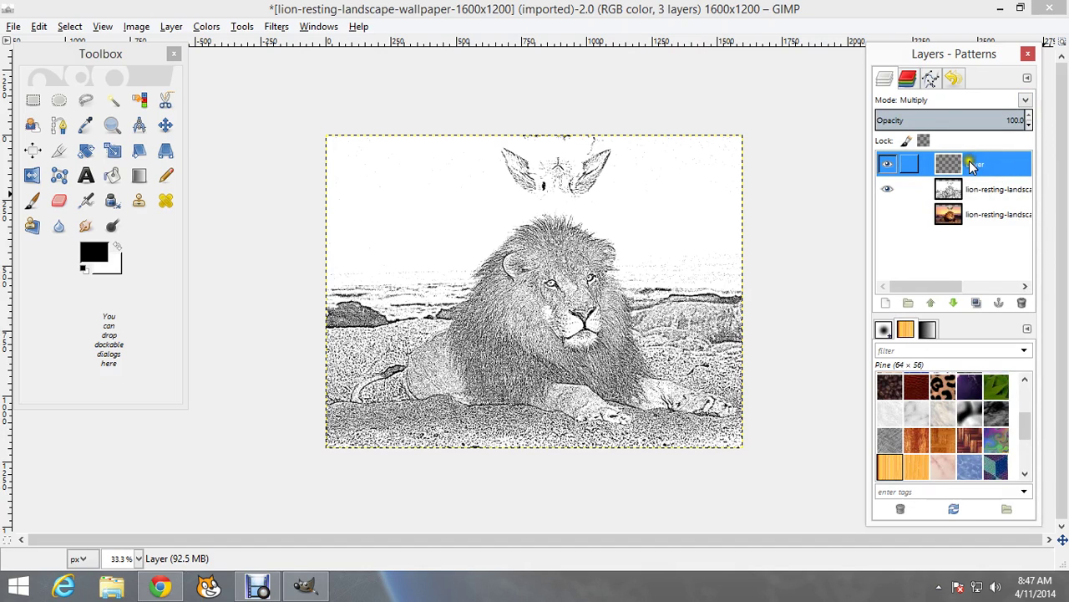
left_click(1025, 99)
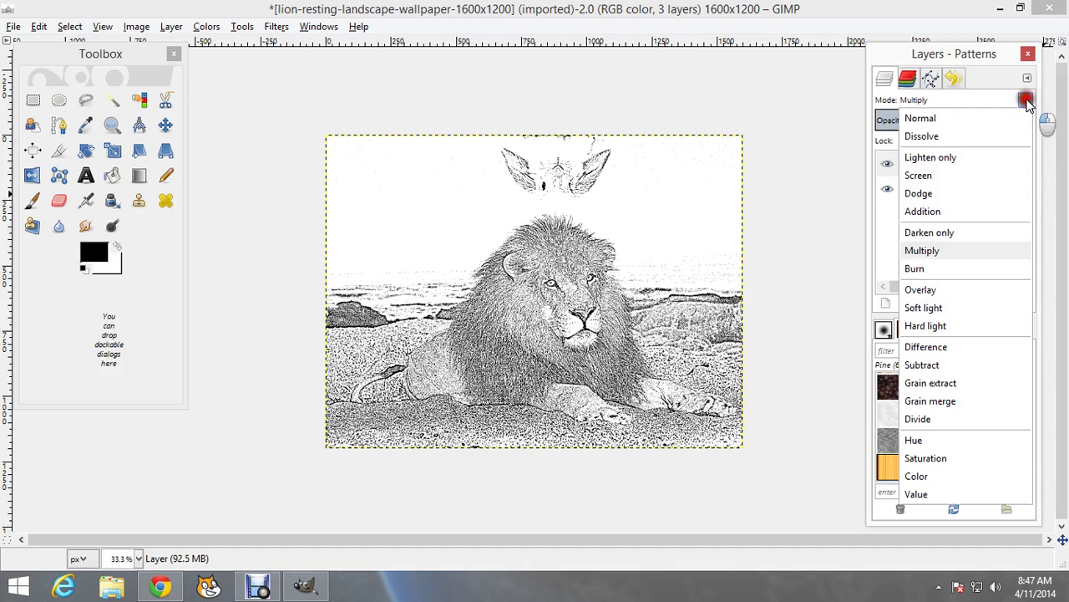
left_click(938, 250)
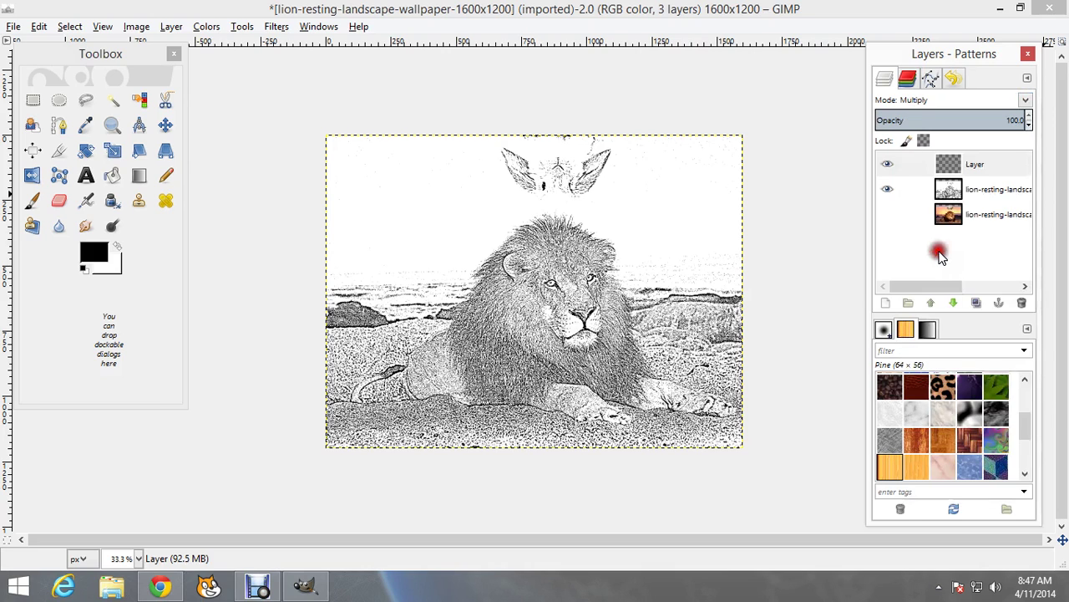
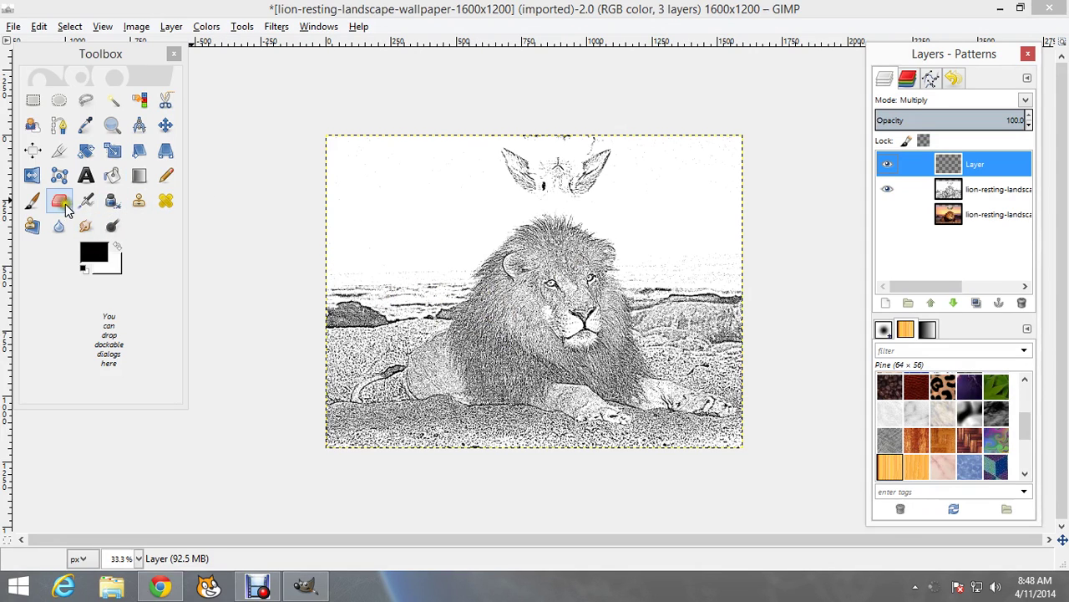
- Choose the Paintbrush tool and set the foreground color to the orange-brown c98739
left_click(33, 203)
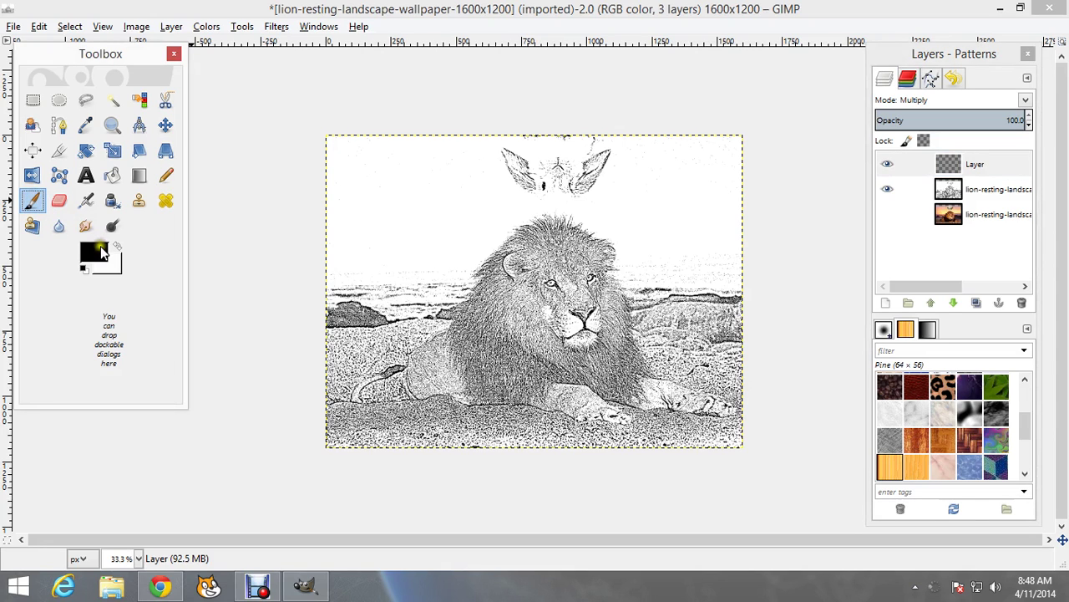
left_click(98, 249)
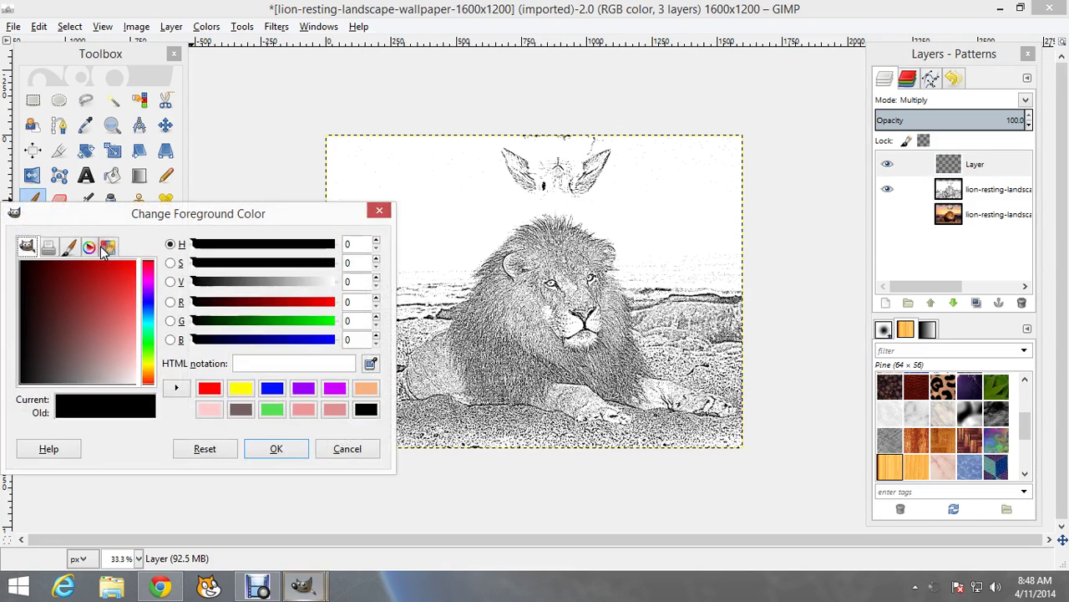
left_click(148, 376)
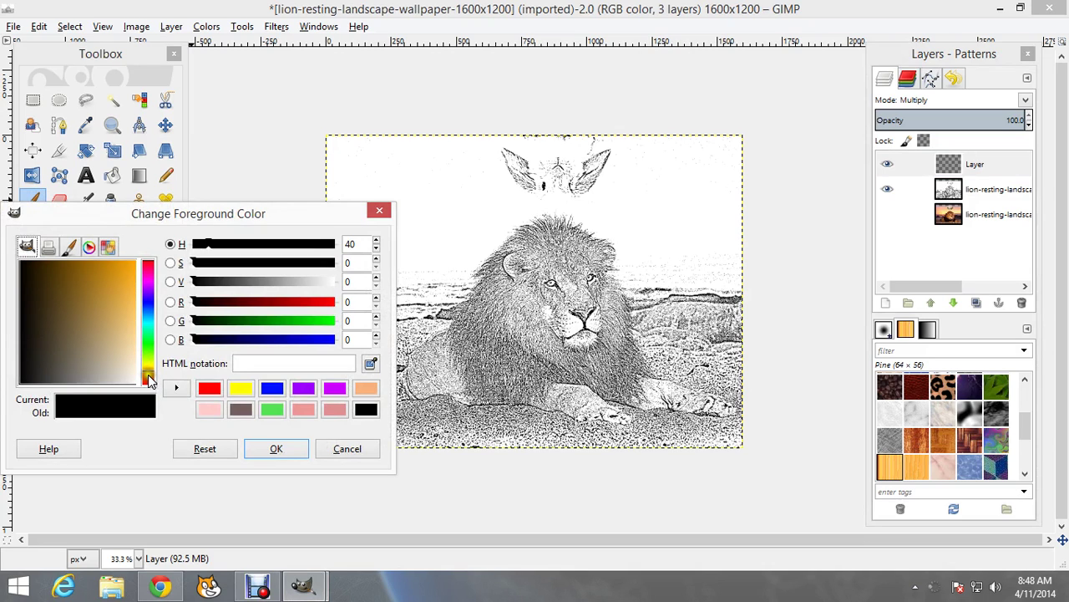
left_click(147, 378)
left_click(111, 296)
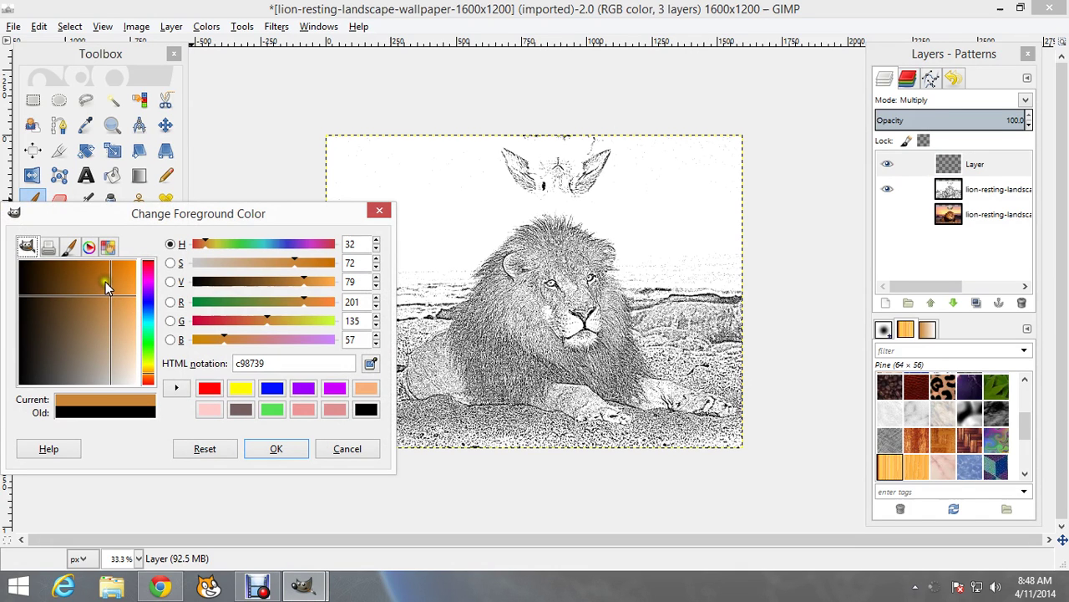
left_click(271, 450)
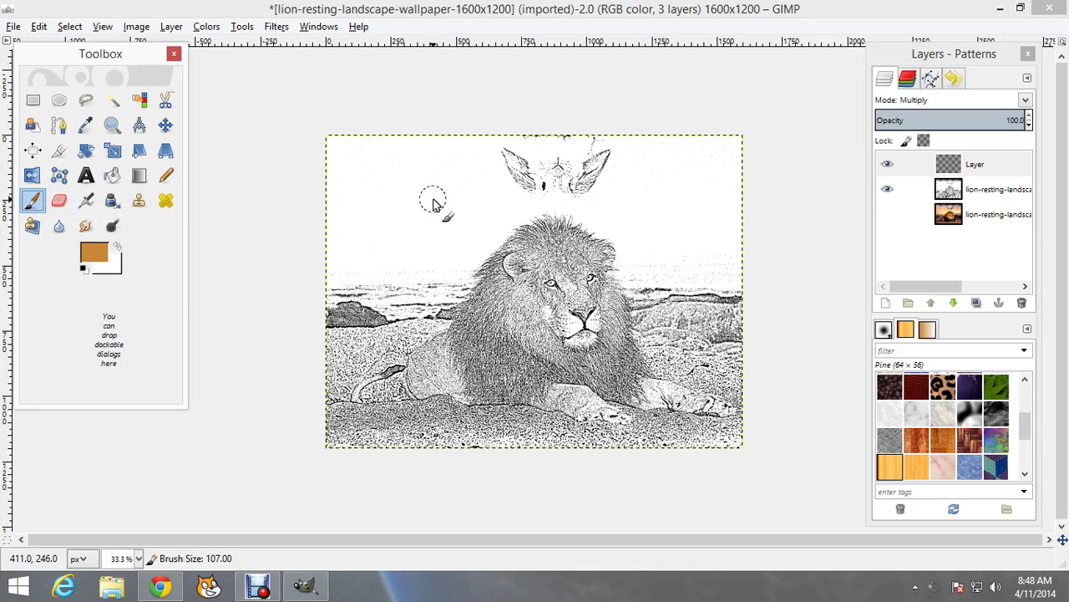
- Enlarge the brush to 167 and paint the sky orange-brown on both sides of the lion and the rabbit's head
key("bracketright")
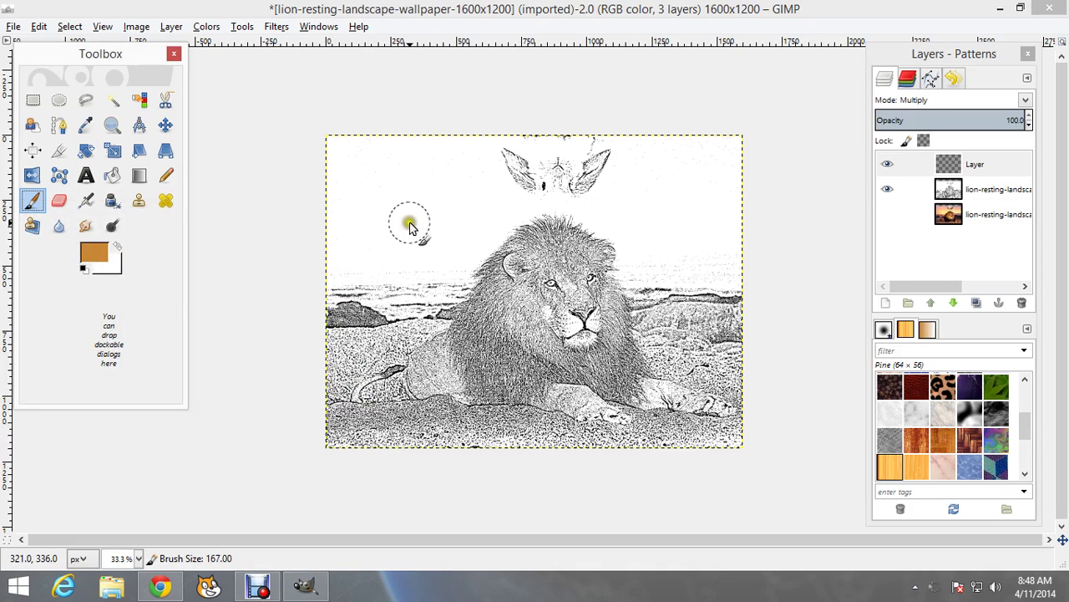
mouse_move(409, 228)
left_mouse_down()
mouse_move(386, 162)
mouse_move(331, 141)
mouse_move(321, 192)
mouse_move(329, 281)
mouse_move(356, 282)
mouse_move(456, 272)
mouse_move(508, 216)
mouse_move(479, 143)
mouse_move(344, 145)
mouse_move(444, 160)
mouse_move(485, 213)
mouse_move(449, 167)
mouse_move(475, 206)
mouse_move(456, 235)
mouse_move(429, 242)
mouse_move(424, 174)
mouse_move(448, 222)
mouse_move(430, 255)
mouse_move(444, 249)
mouse_move(397, 262)
mouse_move(321, 256)
mouse_move(340, 151)
mouse_move(356, 192)
mouse_move(420, 217)
mouse_move(404, 226)
mouse_move(372, 159)
mouse_move(339, 216)
mouse_move(387, 253)
mouse_move(402, 236)
mouse_move(370, 228)
left_mouse_up()
mouse_move(723, 266)
left_mouse_down()
mouse_move(734, 137)
mouse_move(722, 266)
mouse_move(622, 269)
mouse_move(743, 267)
mouse_move(730, 277)
mouse_move(653, 272)
left_mouse_up()
mouse_move(613, 238)
left_mouse_down()
mouse_move(600, 207)
mouse_move(628, 149)
mouse_move(722, 146)
mouse_move(637, 176)
mouse_move(615, 215)
mouse_move(700, 165)
mouse_move(704, 221)
mouse_move(665, 238)
mouse_move(635, 227)
mouse_move(710, 174)
mouse_move(678, 242)
mouse_move(707, 245)
mouse_move(664, 214)
left_mouse_up()
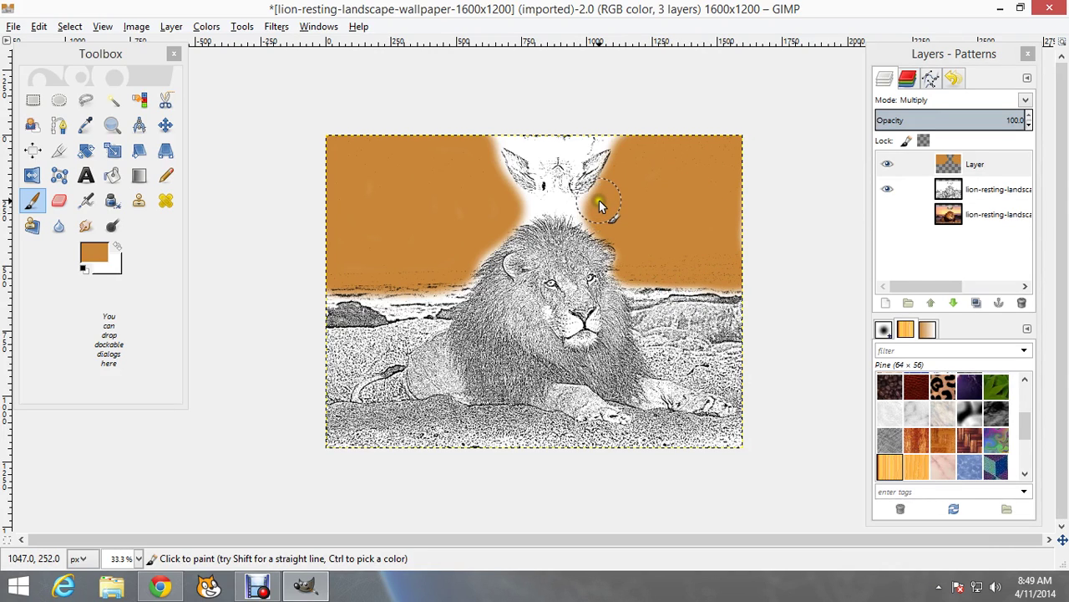
- Reduce the brush size to 110 and fill the remaining sky between the two heads, around the rabbit's ears and along the mane and horizon
key("bracketleft")
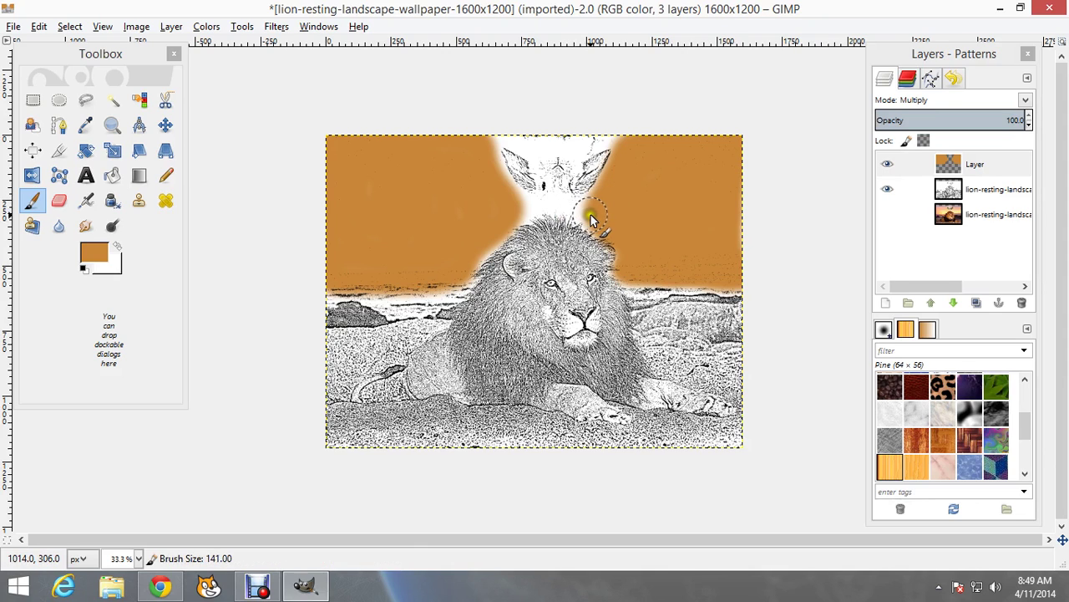
key("bracketleft")
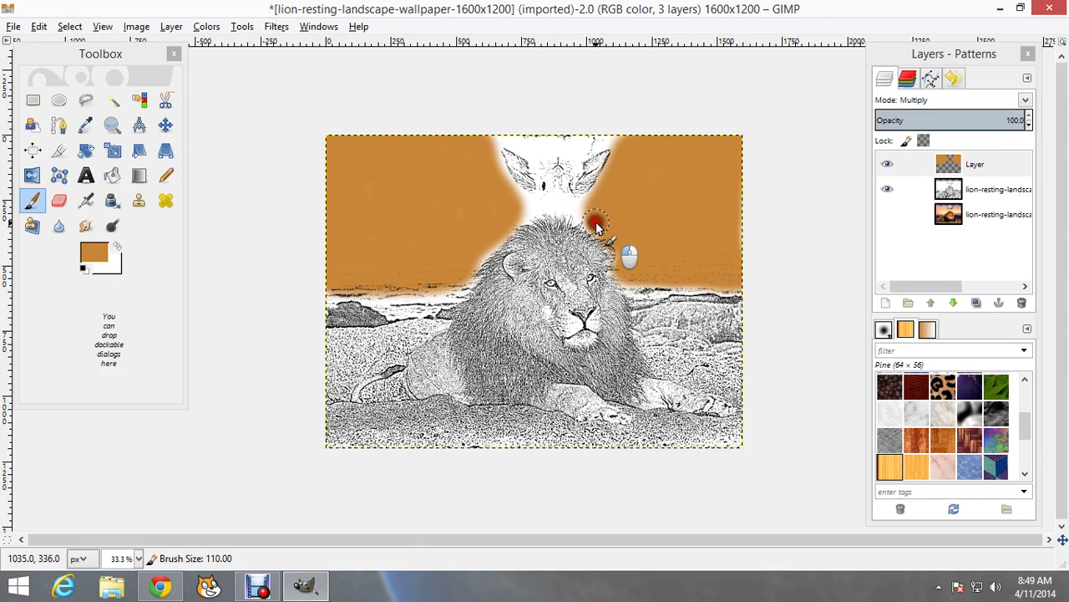
mouse_move(596, 224)
left_mouse_down()
mouse_move(514, 214)
mouse_move(540, 207)
mouse_move(601, 228)
mouse_move(547, 212)
mouse_move(523, 219)
mouse_move(528, 204)
mouse_move(582, 215)
left_mouse_up()
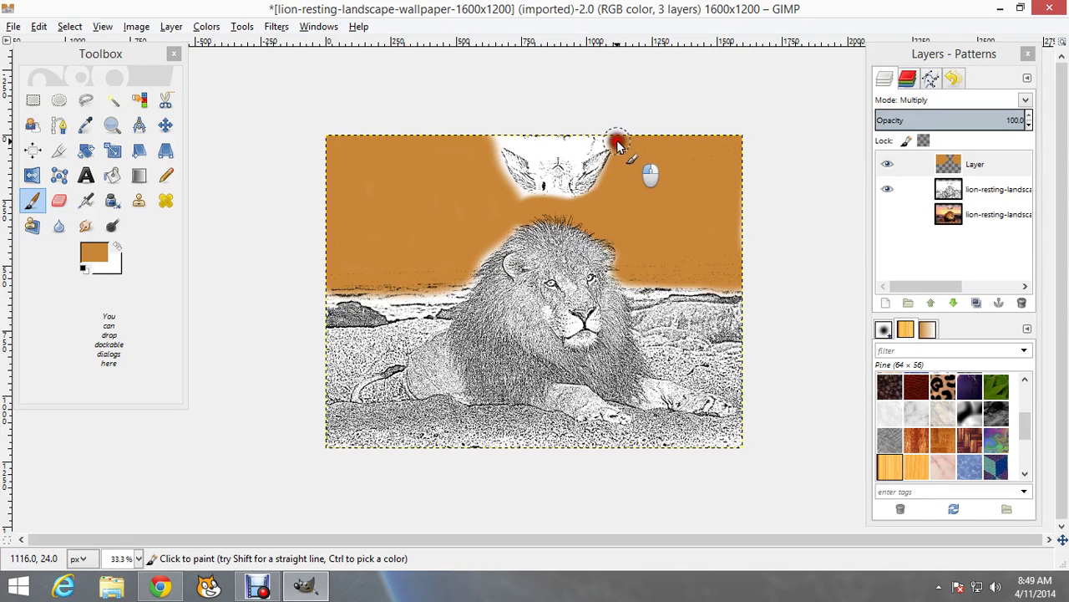
left_click_drag(616, 140, 614, 142)
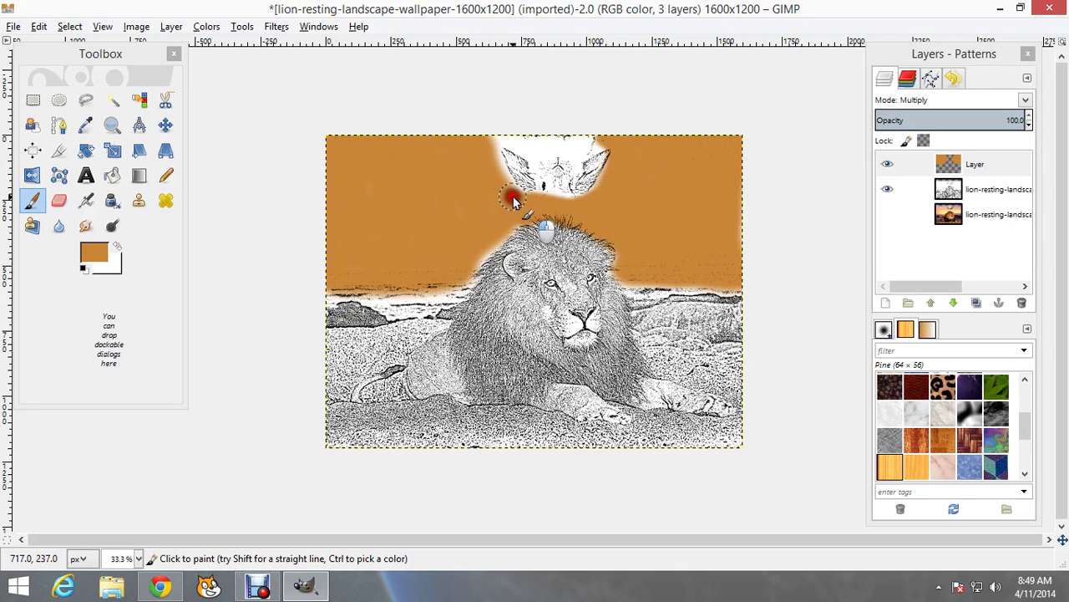
mouse_move(514, 200)
left_mouse_down()
mouse_move(493, 130)
mouse_move(489, 140)
mouse_move(501, 131)
mouse_move(484, 161)
left_mouse_up()
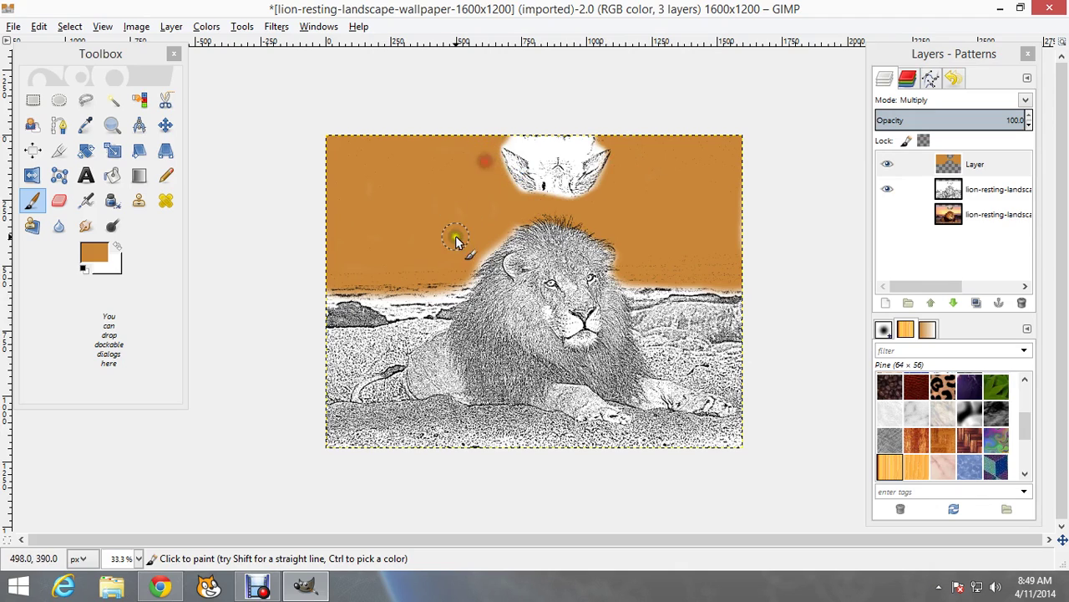
mouse_move(474, 257)
left_mouse_down()
mouse_move(525, 222)
mouse_move(492, 237)
mouse_move(463, 275)
mouse_move(336, 286)
left_mouse_up()
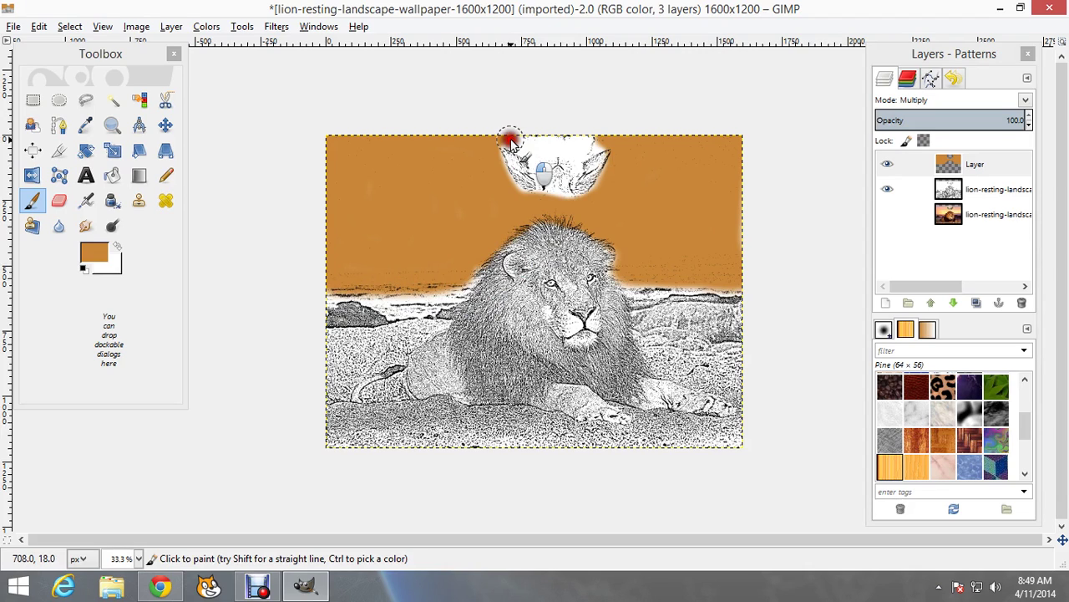
mouse_move(511, 142)
left_mouse_down()
mouse_move(487, 119)
mouse_move(516, 138)
mouse_move(513, 148)
mouse_move(491, 131)
left_mouse_up()
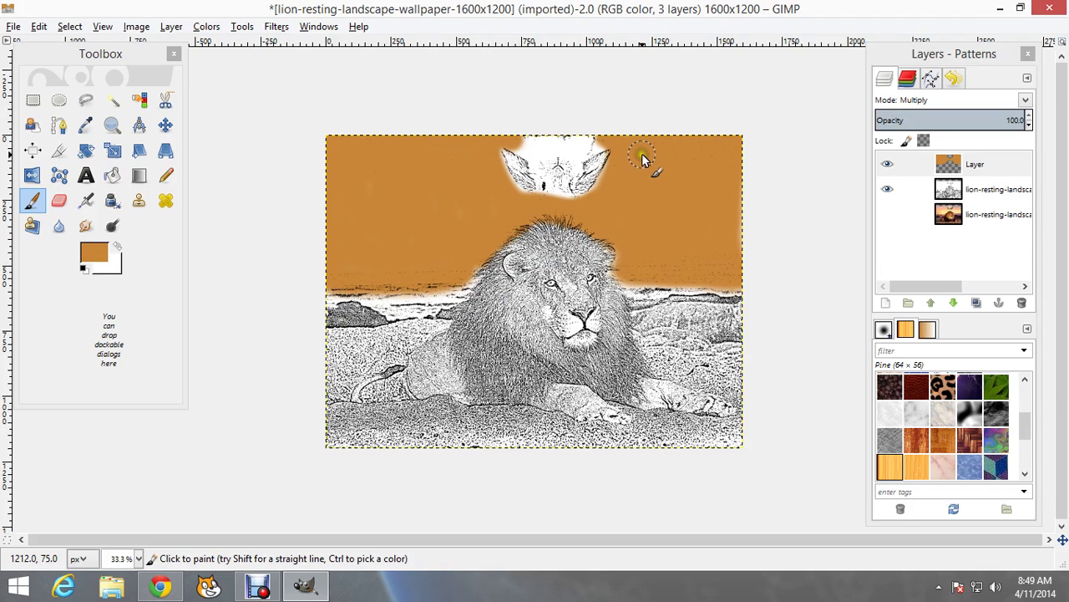
- Reduce the brush size to 36 and touch up the sky color along the edge of the rabbit's right ear
key("bracketleft")
key("bracketleft")
key("bracketleft")
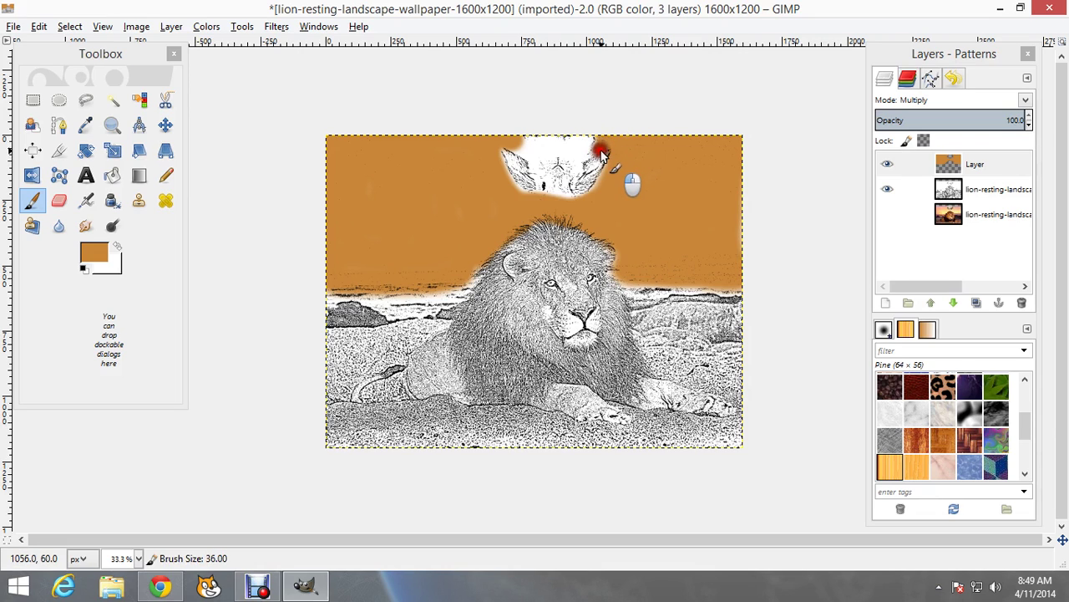
mouse_move(602, 155)
left_mouse_down()
mouse_move(613, 147)
mouse_move(654, 166)
left_mouse_up()
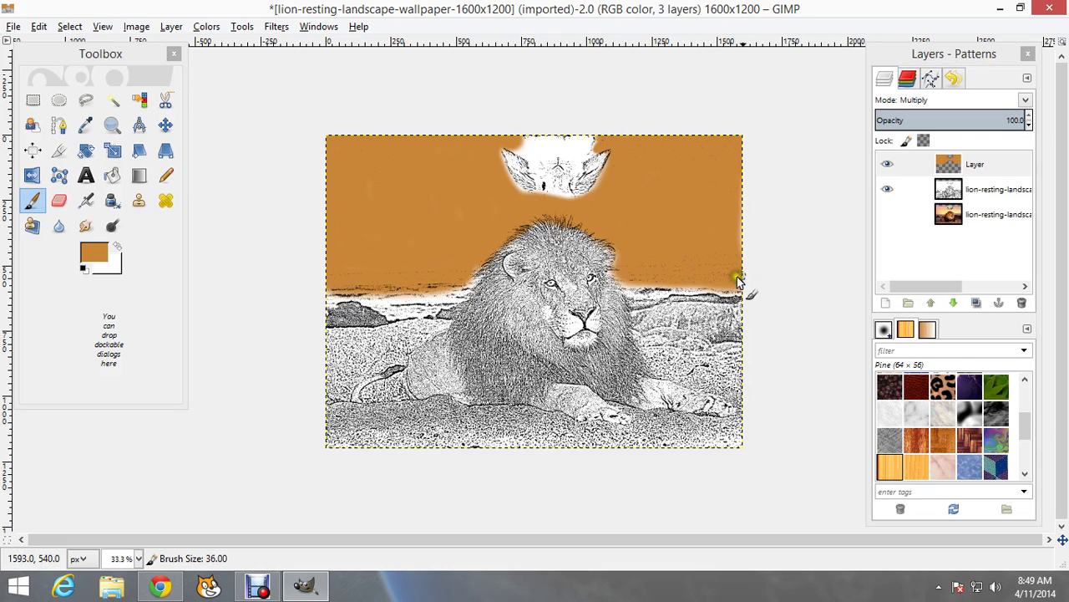
- Set the foreground color to dark brown 7c5323, enlarge the brush, and paint the outer mane and chest of the lion
left_click(95, 256)
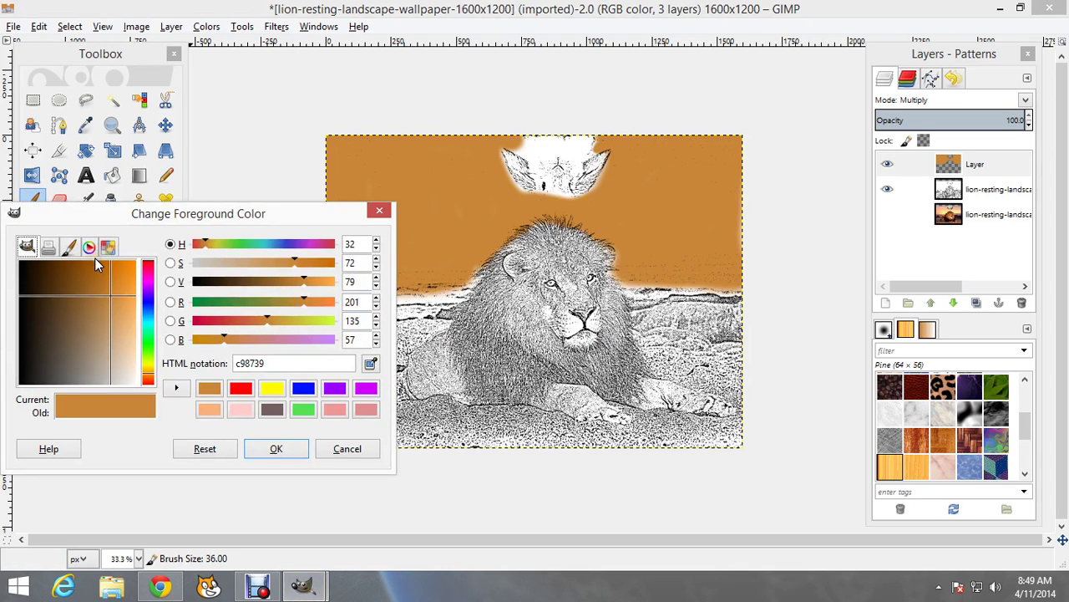
left_click(263, 284)
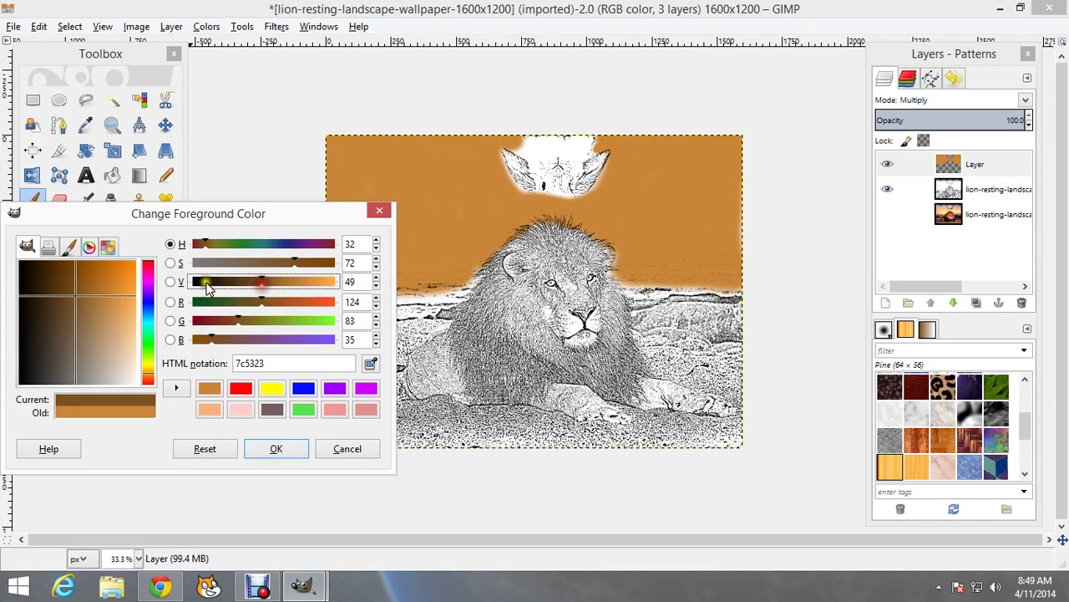
left_click(271, 449)
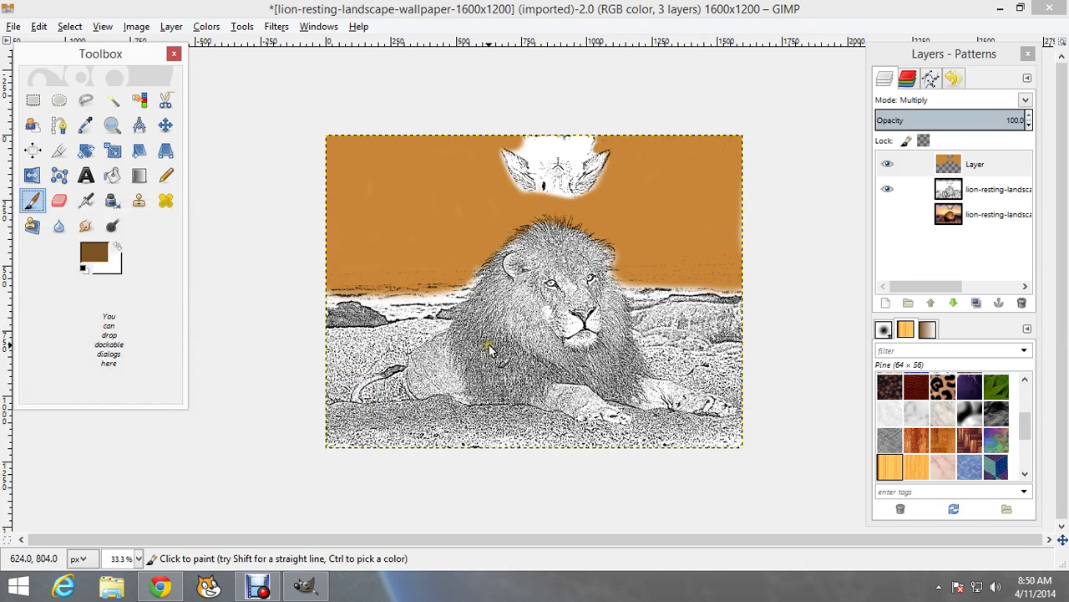
key("bracketright")
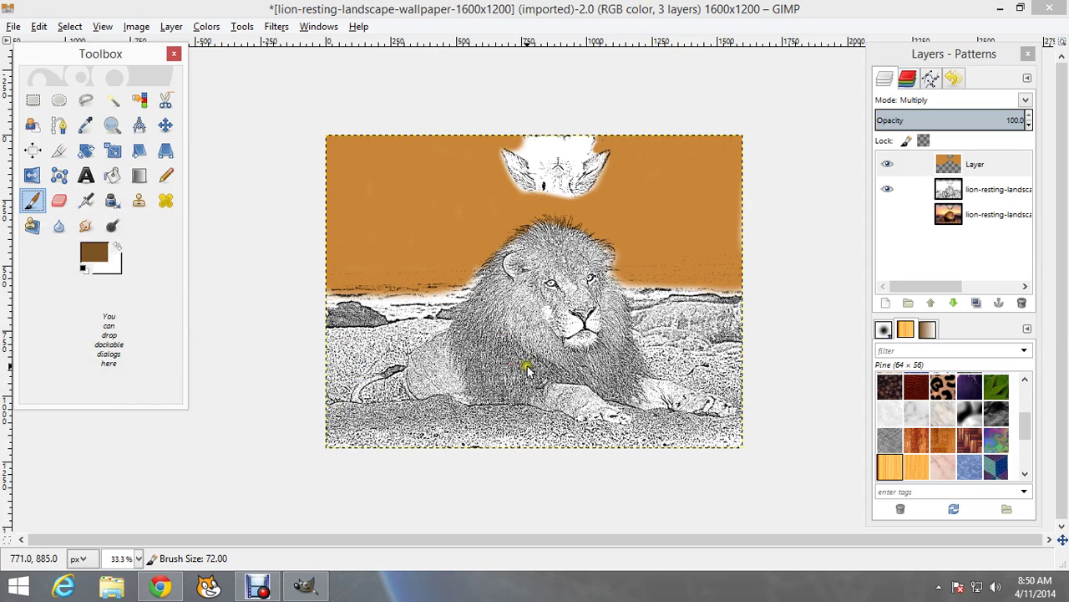
key("bracketright")
mouse_move(528, 378)
left_mouse_down()
mouse_move(563, 374)
mouse_move(543, 374)
mouse_move(534, 394)
mouse_move(482, 395)
mouse_move(461, 349)
mouse_move(496, 279)
mouse_move(525, 368)
mouse_move(513, 371)
mouse_move(484, 299)
mouse_move(468, 354)
mouse_move(491, 377)
mouse_move(516, 379)
mouse_move(480, 346)
mouse_move(513, 369)
mouse_move(494, 269)
left_mouse_up()
mouse_move(592, 249)
left_mouse_down()
mouse_move(535, 232)
mouse_move(486, 273)
left_mouse_up()
mouse_move(616, 366)
left_mouse_down()
mouse_move(626, 359)
mouse_move(627, 386)
mouse_move(603, 391)
mouse_move(485, 373)
mouse_move(489, 279)
mouse_move(484, 371)
mouse_move(495, 383)
left_mouse_up()
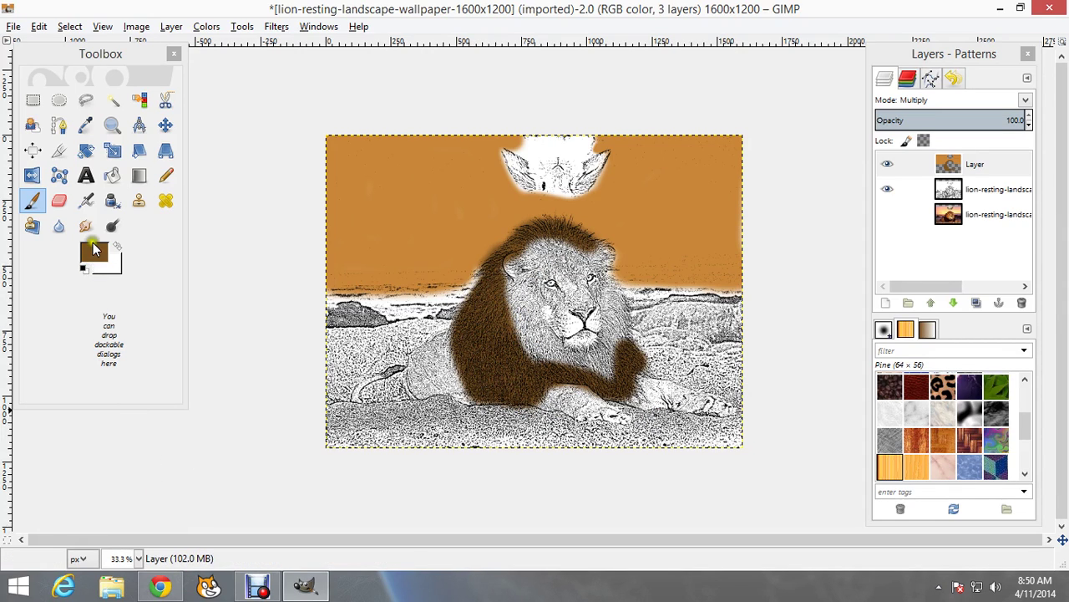
- Choose a lighter medium brown as the foreground color and paint the inner mane around the lion's face
left_click(94, 248)
left_click(93, 251)
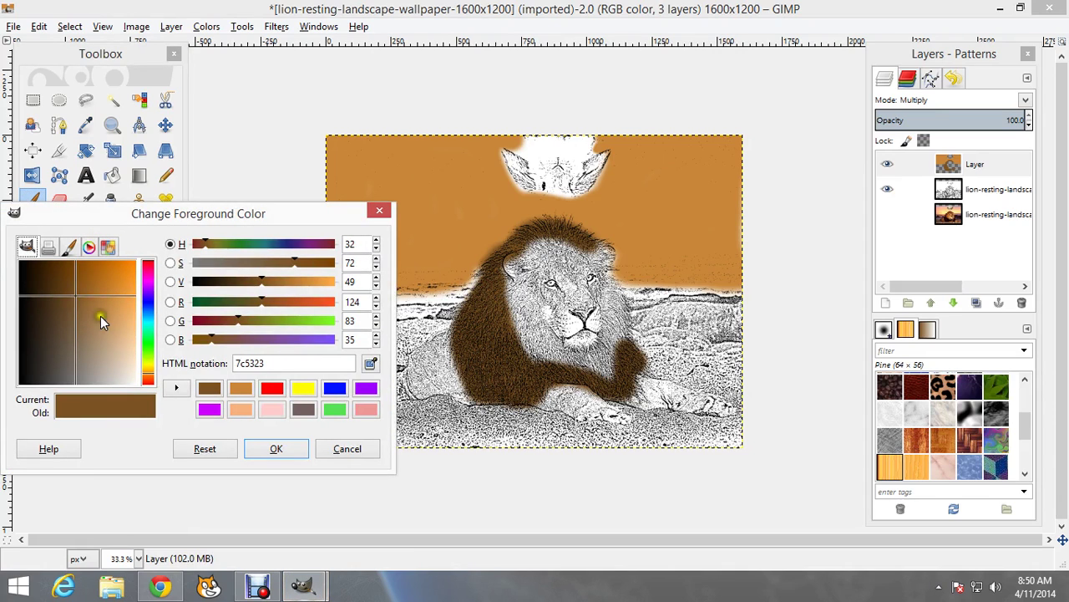
mouse_move(75, 294)
left_mouse_down()
mouse_move(104, 297)
mouse_move(94, 287)
left_mouse_up()
left_click(273, 447)
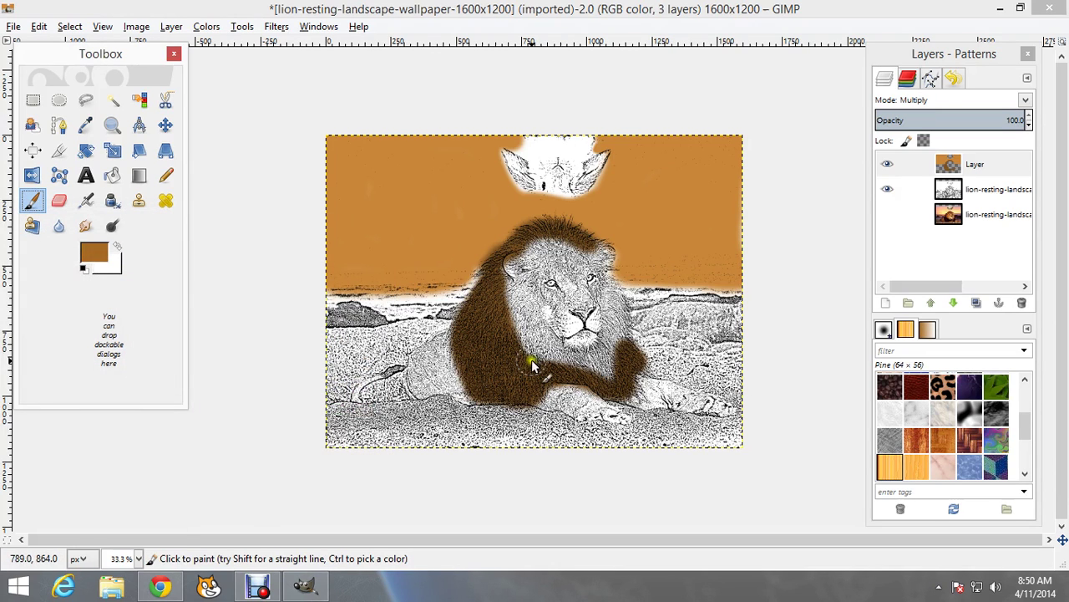
left_click(533, 346)
mouse_move(533, 347)
left_mouse_down()
mouse_move(518, 291)
mouse_move(516, 325)
mouse_move(556, 357)
mouse_move(612, 370)
mouse_move(600, 357)
mouse_move(616, 304)
mouse_move(614, 360)
mouse_move(613, 298)
mouse_move(589, 253)
mouse_move(535, 247)
mouse_move(519, 285)
mouse_move(543, 257)
mouse_move(578, 258)
mouse_move(537, 268)
mouse_move(535, 306)
left_mouse_up()
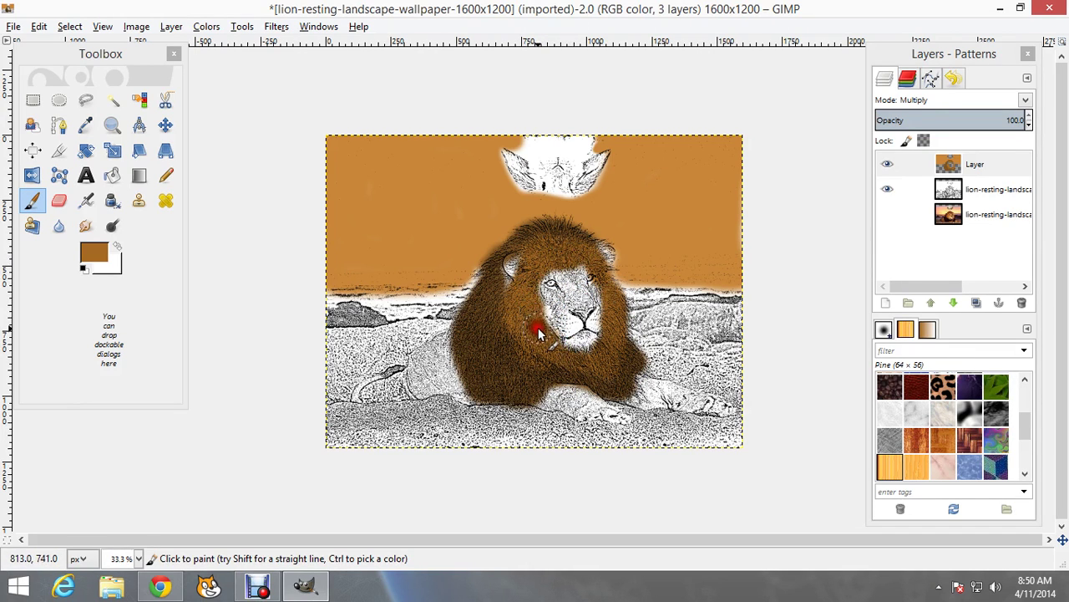
mouse_move(614, 359)
left_mouse_down()
mouse_move(617, 331)
mouse_move(585, 366)
left_mouse_up()
left_click_drag(534, 320, 544, 312)
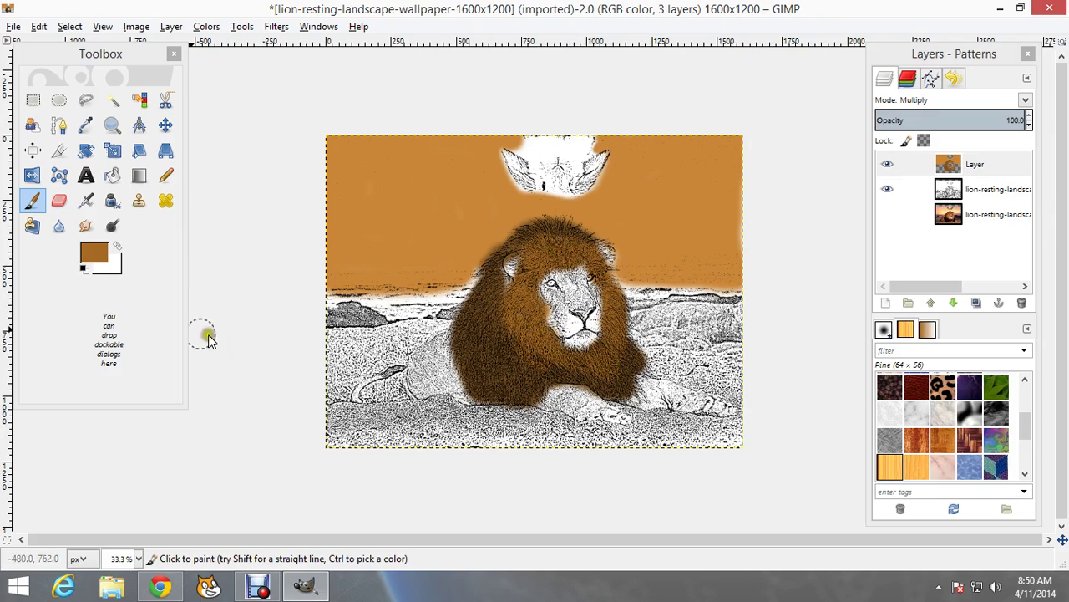
- Set the foreground color to light orange f1b052 and paint the lion's face, ears, body and front paws
left_click(94, 253)
left_click(146, 374)
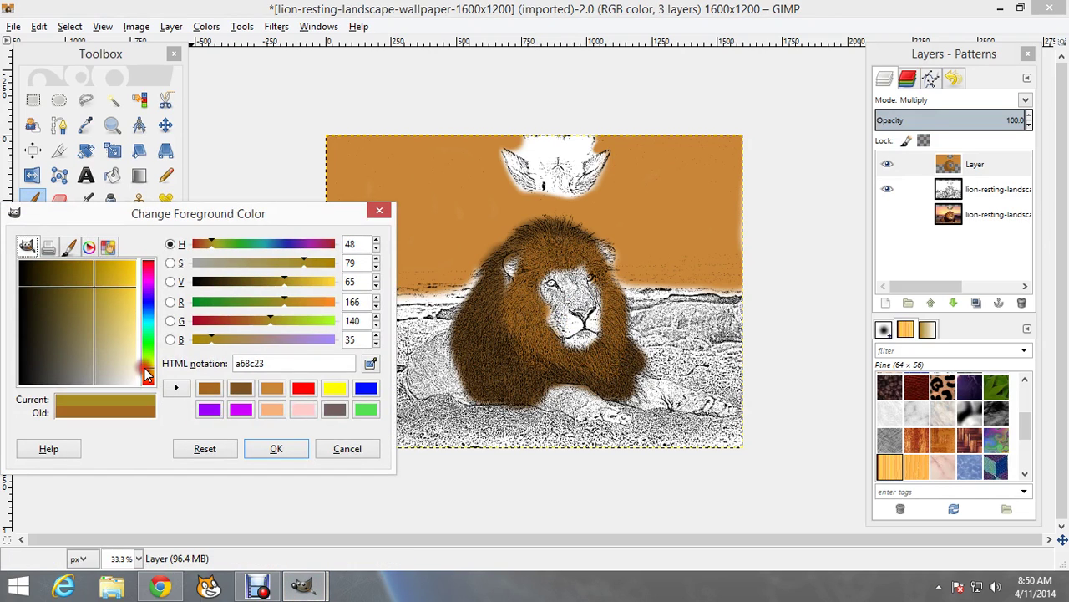
left_click(147, 373)
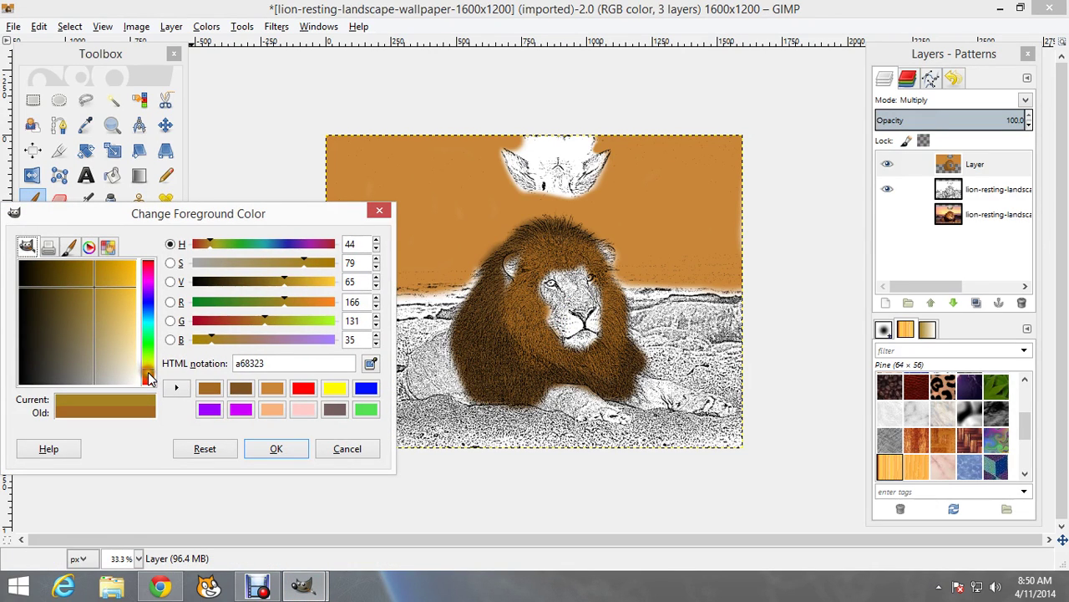
left_click(148, 377)
left_click_drag(94, 282, 129, 302)
left_click(276, 451)
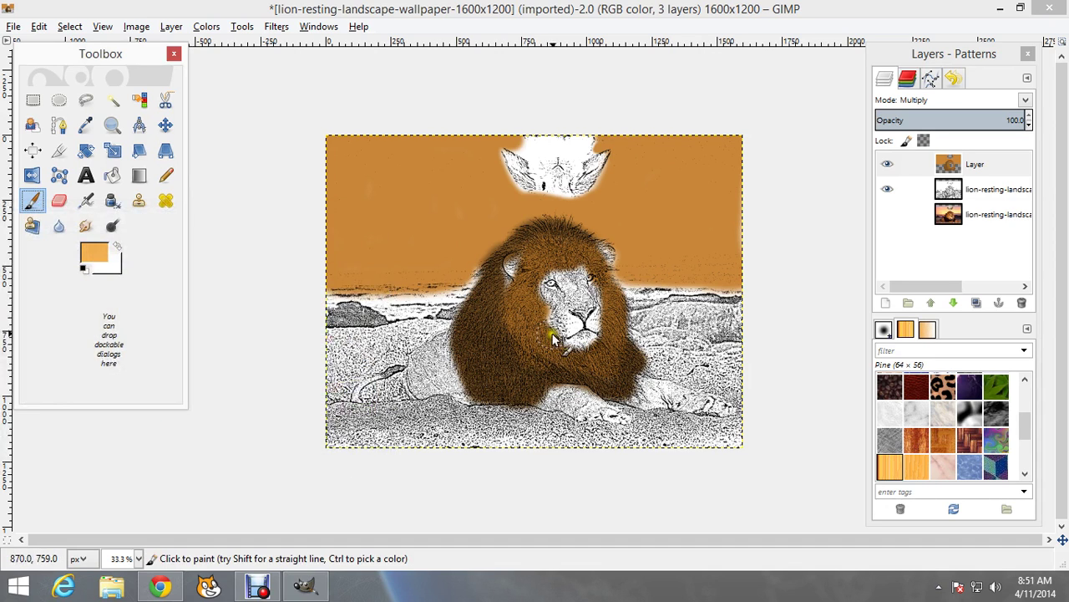
mouse_move(544, 306)
left_mouse_down()
mouse_move(580, 271)
mouse_move(552, 271)
mouse_move(569, 286)
mouse_move(566, 304)
mouse_move(551, 300)
mouse_move(585, 294)
mouse_move(557, 328)
mouse_move(593, 319)
mouse_move(597, 296)
mouse_move(600, 326)
left_mouse_up()
left_click(509, 266)
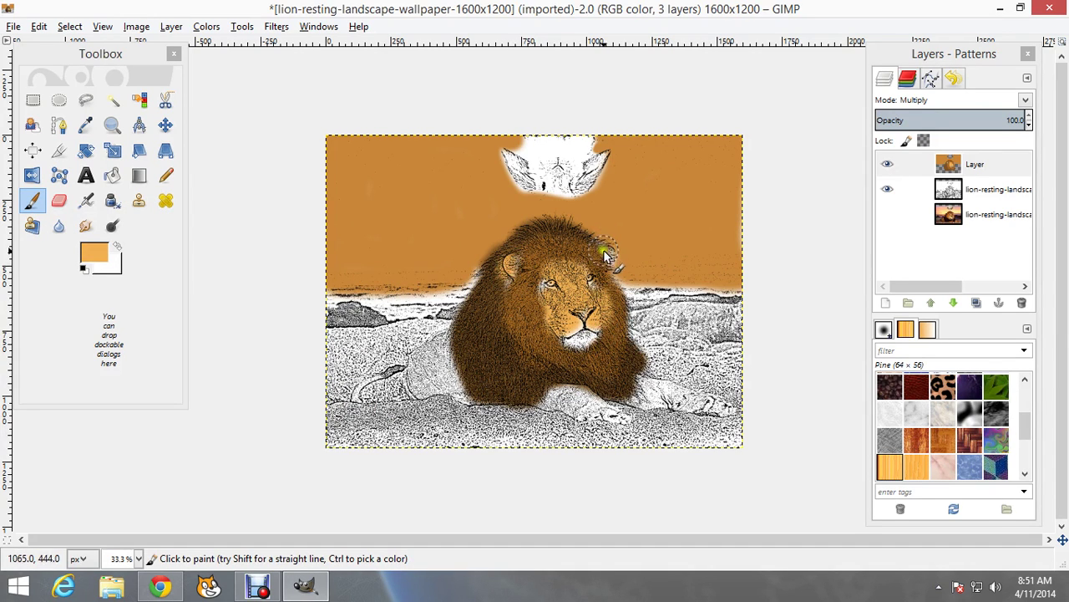
mouse_move(429, 381)
left_mouse_down()
mouse_move(454, 386)
mouse_move(438, 346)
mouse_move(416, 366)
mouse_move(469, 399)
mouse_move(442, 334)
mouse_move(410, 382)
mouse_move(362, 394)
mouse_move(398, 383)
mouse_move(560, 399)
mouse_move(549, 400)
mouse_move(578, 391)
mouse_move(613, 415)
mouse_move(584, 416)
mouse_move(538, 402)
mouse_move(644, 384)
mouse_move(633, 406)
mouse_move(717, 402)
mouse_move(660, 396)
left_mouse_up()
- Set the foreground color to greyish tan b19265 and paint the ground, the distant hills and the rabbit's ears
left_click(100, 258)
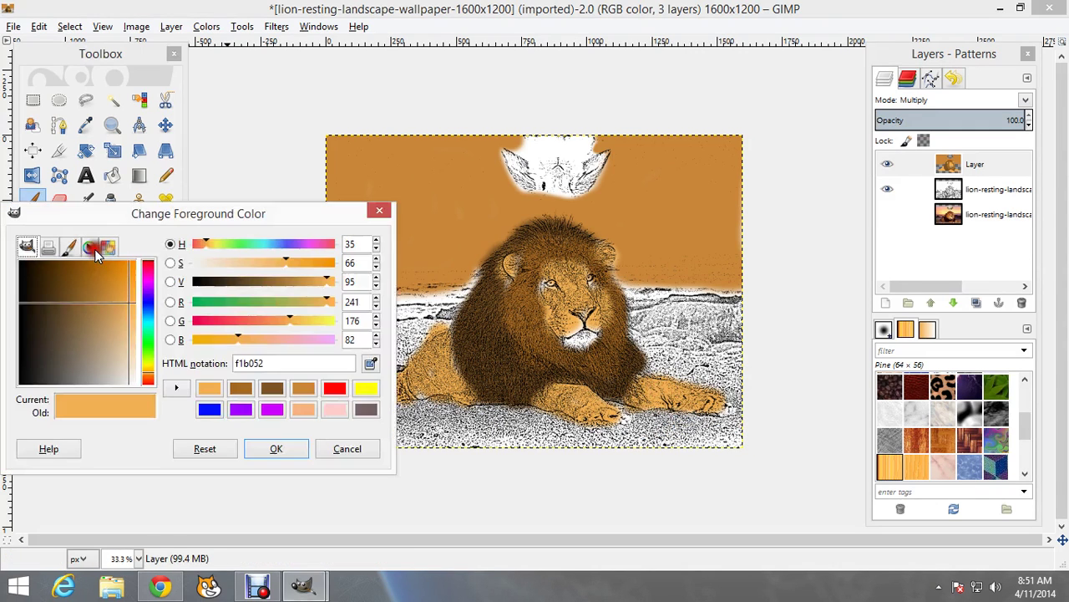
left_click(96, 331)
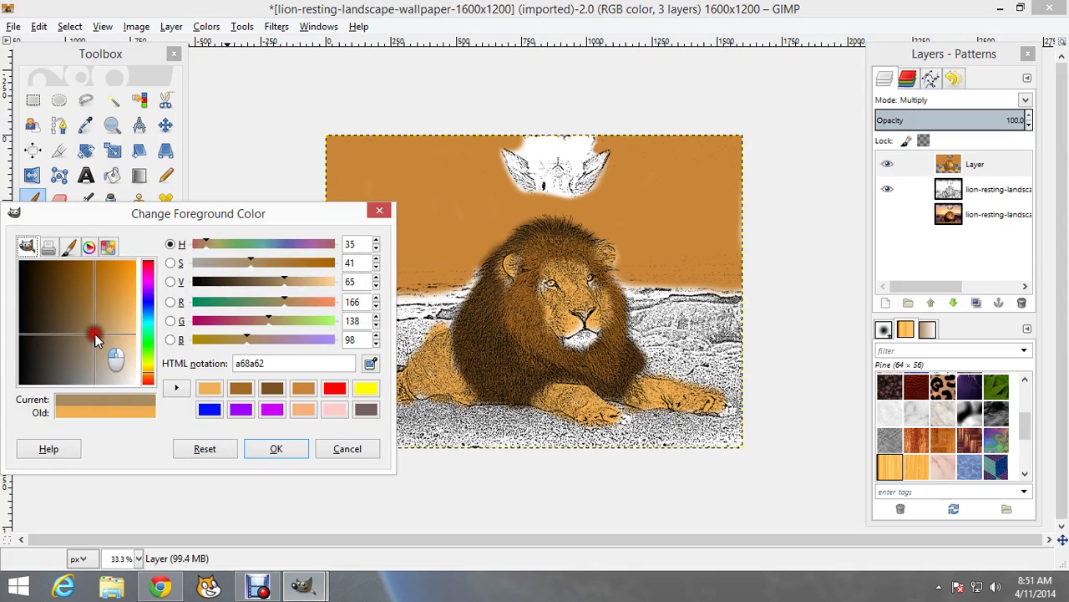
left_click(94, 334)
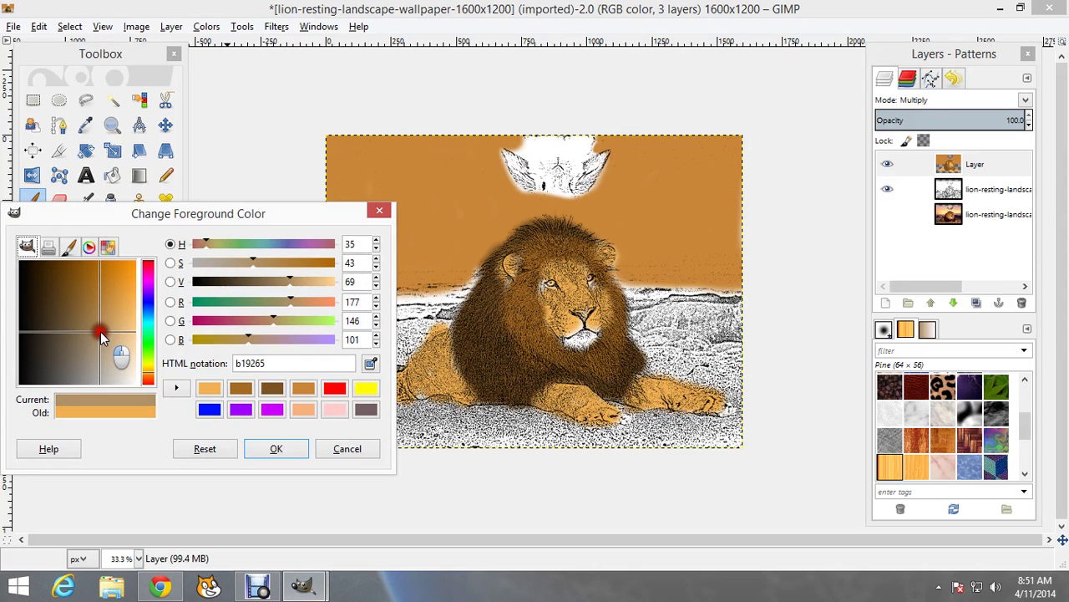
left_click(276, 449)
mouse_move(351, 345)
left_mouse_down()
mouse_move(323, 315)
mouse_move(404, 307)
mouse_move(470, 275)
mouse_move(455, 310)
mouse_move(391, 322)
mouse_move(425, 320)
mouse_move(389, 348)
mouse_move(353, 335)
mouse_move(389, 329)
mouse_move(377, 358)
mouse_move(333, 401)
left_mouse_up()
mouse_move(344, 398)
left_mouse_down()
mouse_move(373, 353)
mouse_move(432, 320)
mouse_move(339, 411)
mouse_move(375, 401)
mouse_move(554, 425)
mouse_move(337, 430)
mouse_move(377, 411)
mouse_move(385, 426)
mouse_move(349, 441)
mouse_move(651, 434)
mouse_move(637, 420)
mouse_move(535, 438)
mouse_move(722, 420)
mouse_move(651, 425)
mouse_move(702, 427)
mouse_move(640, 447)
mouse_move(729, 421)
mouse_move(734, 292)
mouse_move(632, 296)
mouse_move(654, 347)
mouse_move(731, 370)
mouse_move(646, 362)
mouse_move(725, 371)
mouse_move(721, 331)
mouse_move(669, 306)
mouse_move(698, 313)
mouse_move(678, 337)
mouse_move(708, 314)
mouse_move(685, 347)
mouse_move(650, 343)
mouse_move(703, 376)
mouse_move(712, 354)
mouse_move(693, 362)
mouse_move(741, 410)
mouse_move(730, 435)
mouse_move(739, 311)
left_mouse_up()
mouse_move(583, 182)
left_mouse_down()
mouse_move(602, 153)
mouse_move(581, 185)
mouse_move(521, 178)
mouse_move(507, 154)
mouse_move(537, 191)
left_mouse_up()
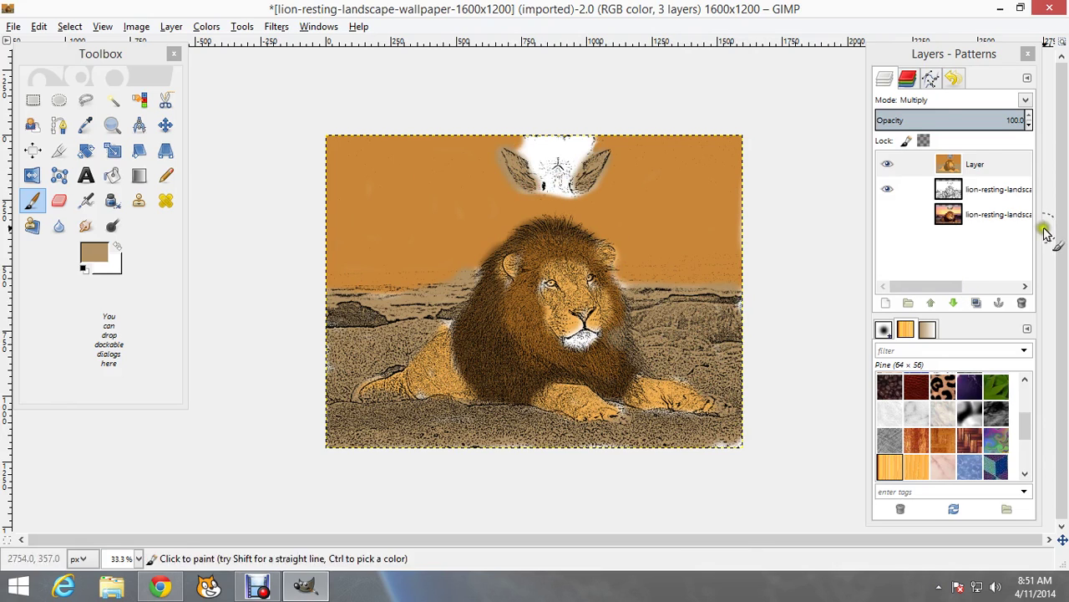
- Merge the visible color and sketch layers, expanded as necessary, and make the original lion photo layer visible
left_click(974, 165)
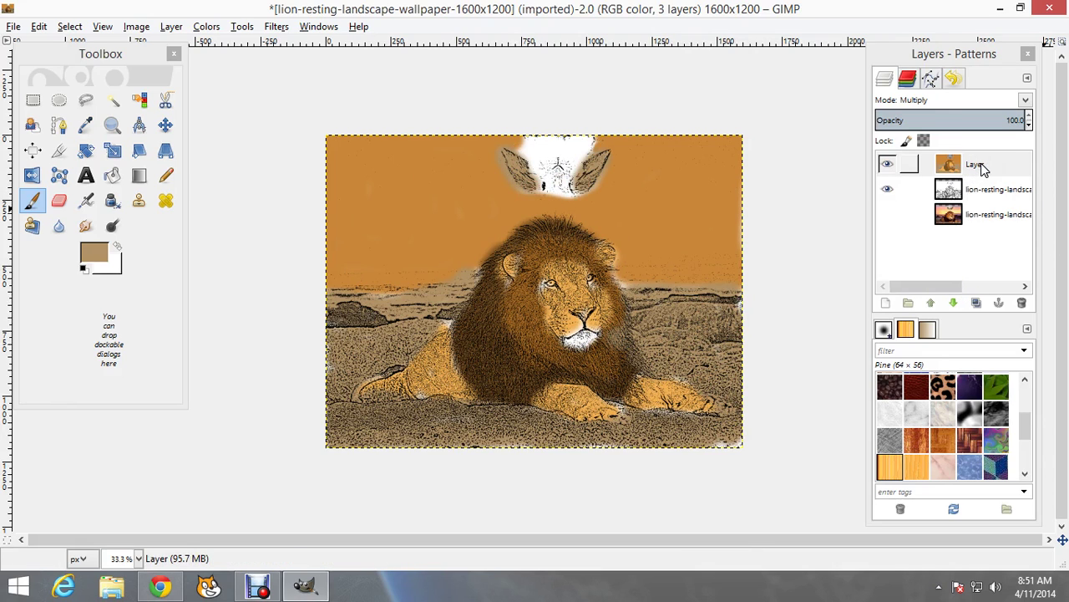
right_click(983, 169)
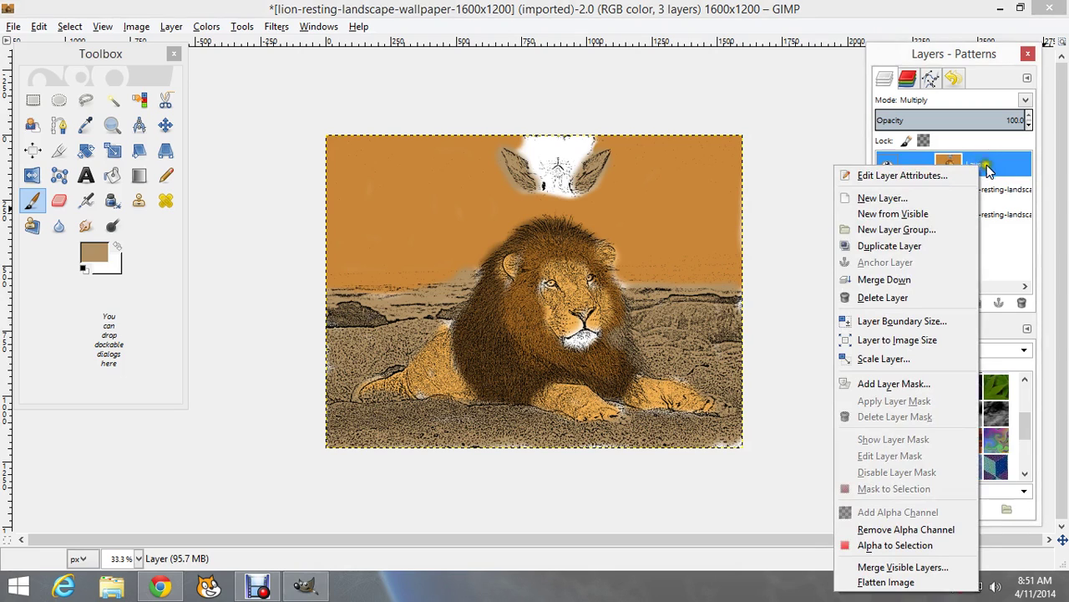
left_click(1006, 199)
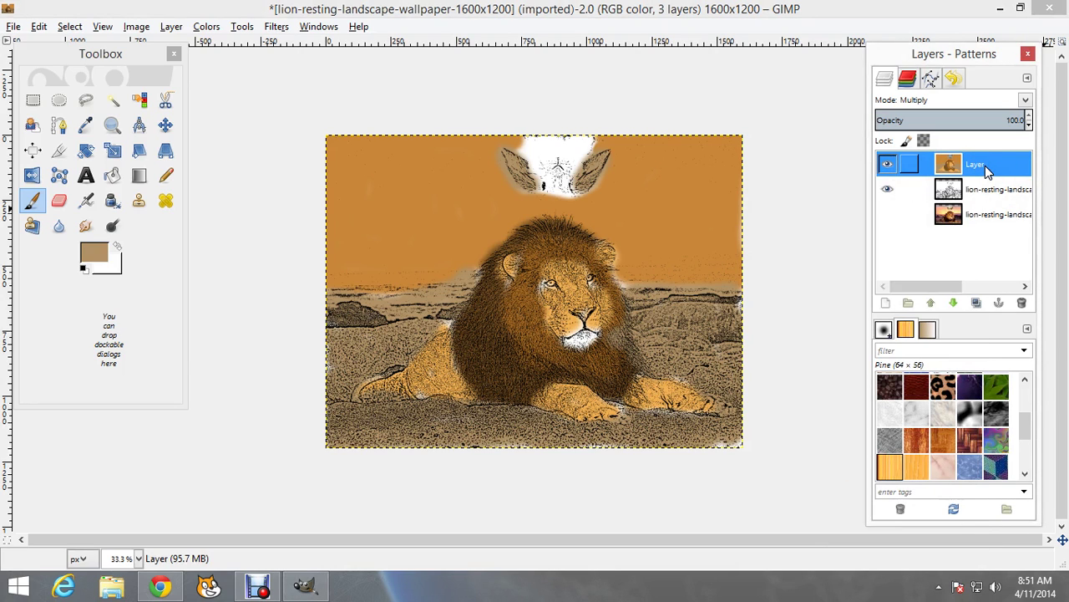
right_click(986, 170)
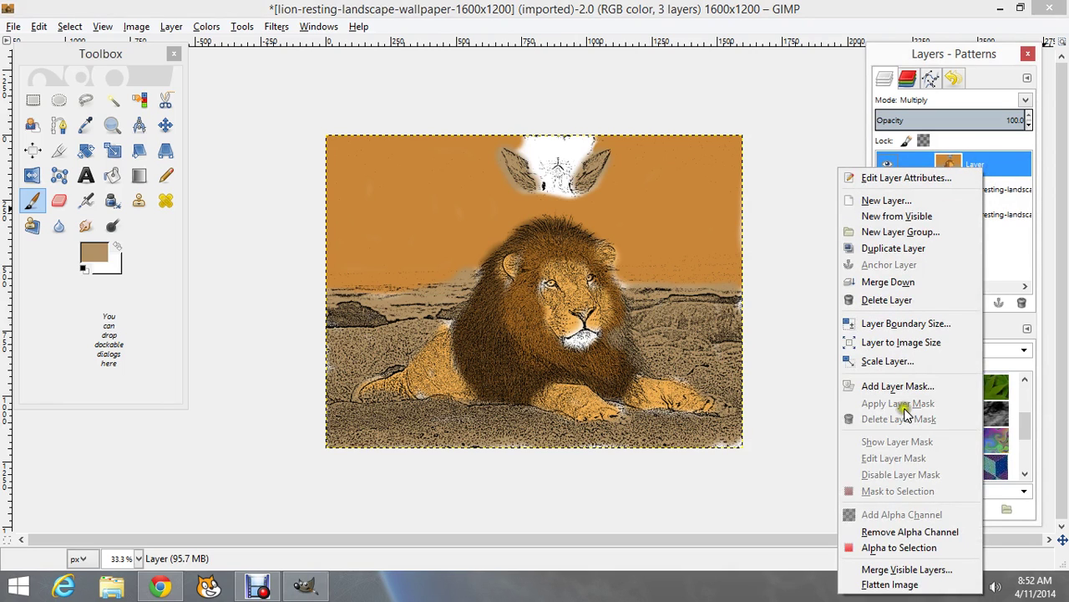
left_click(926, 569)
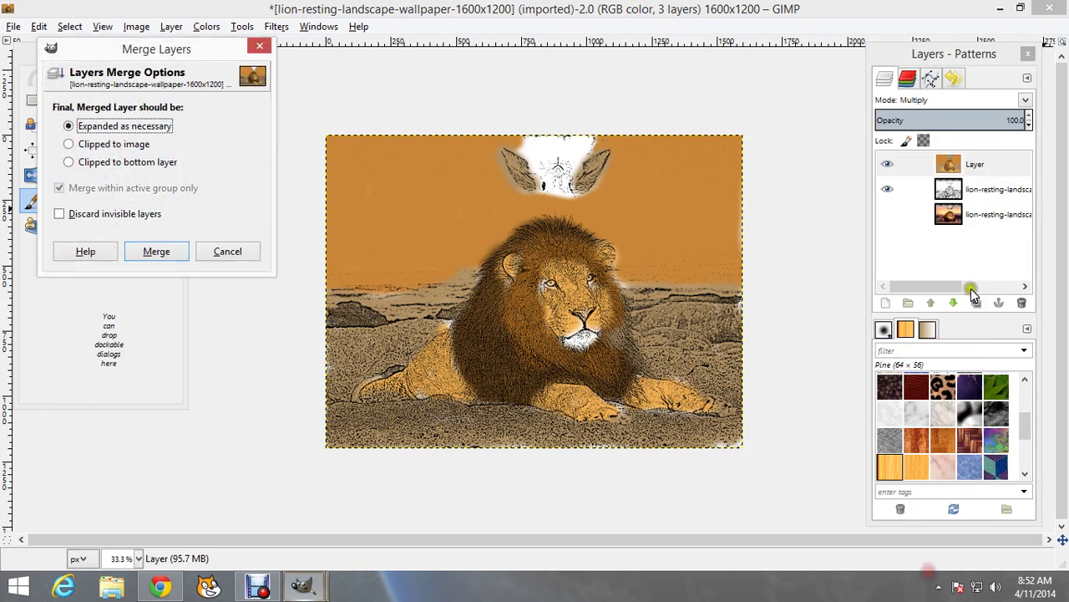
left_click(155, 253)
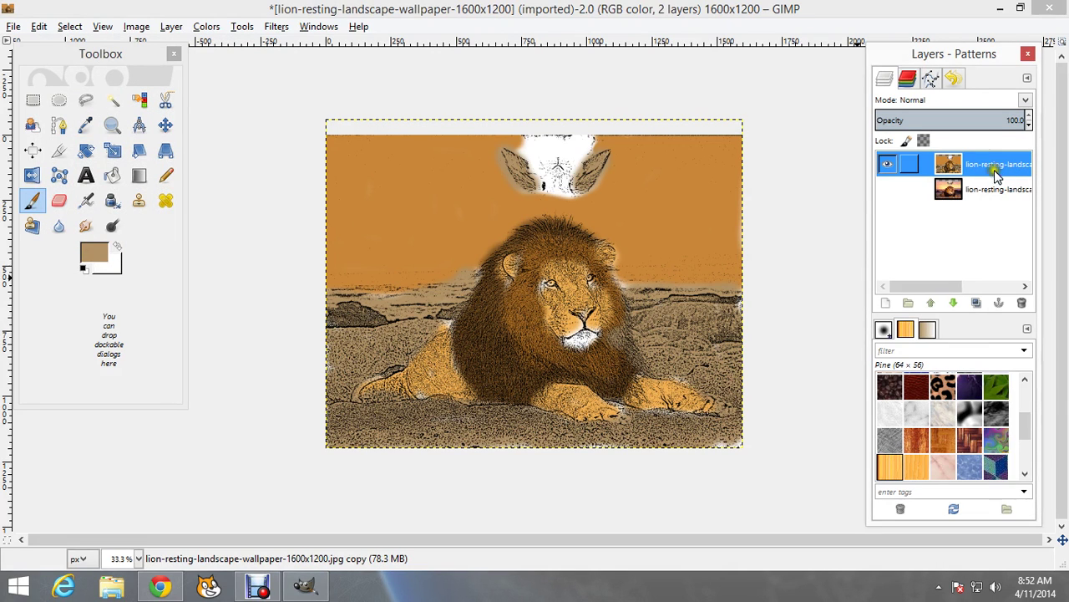
left_click(886, 190)
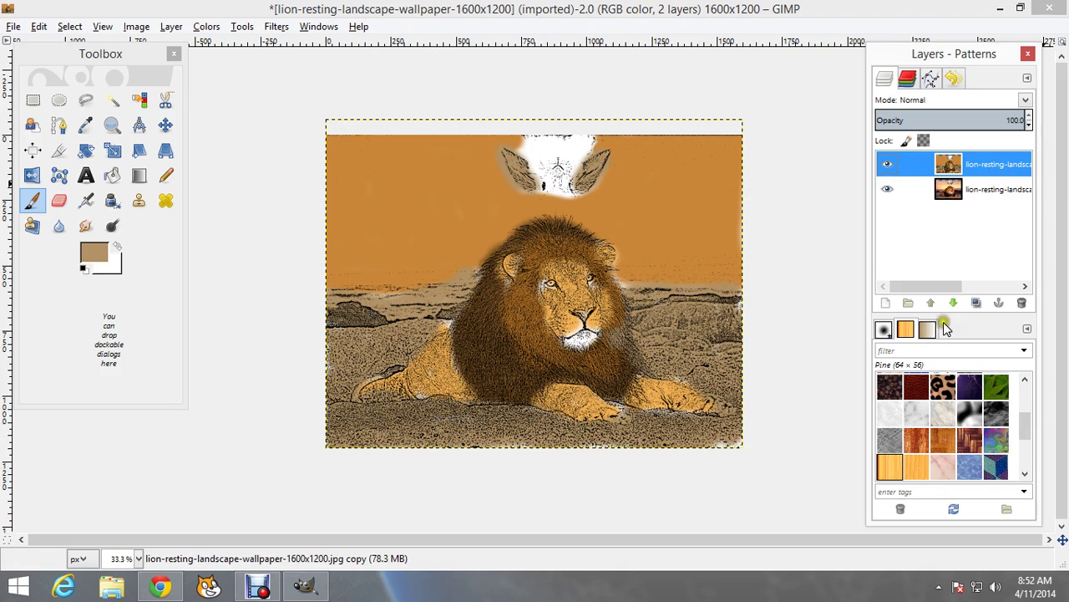
- Raise the original lion photo layer above the colored sketch layer and lower its opacity to 43
left_click(975, 191)
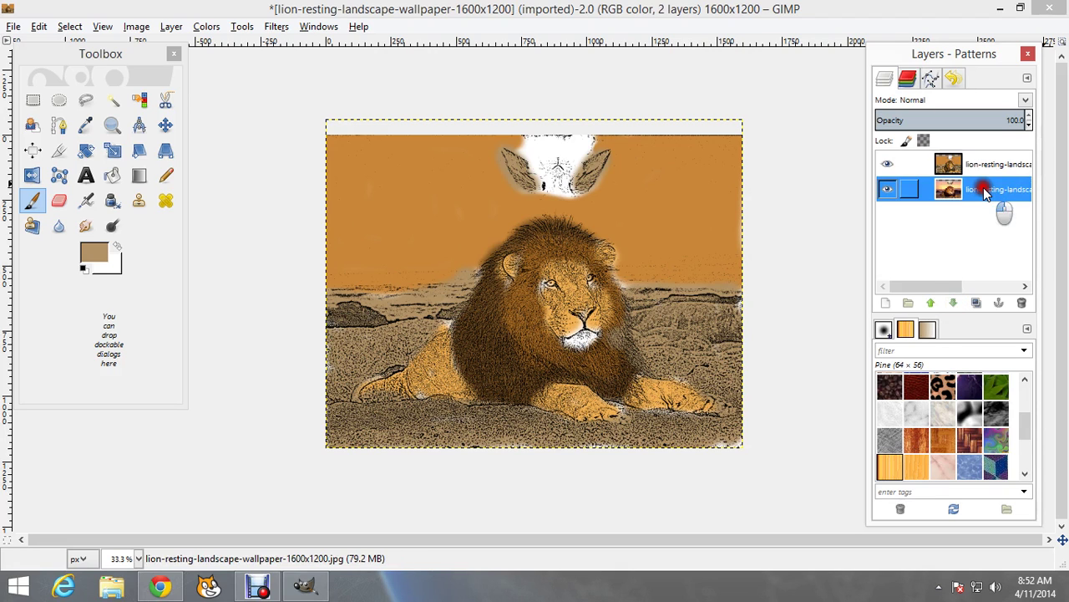
left_click(931, 303)
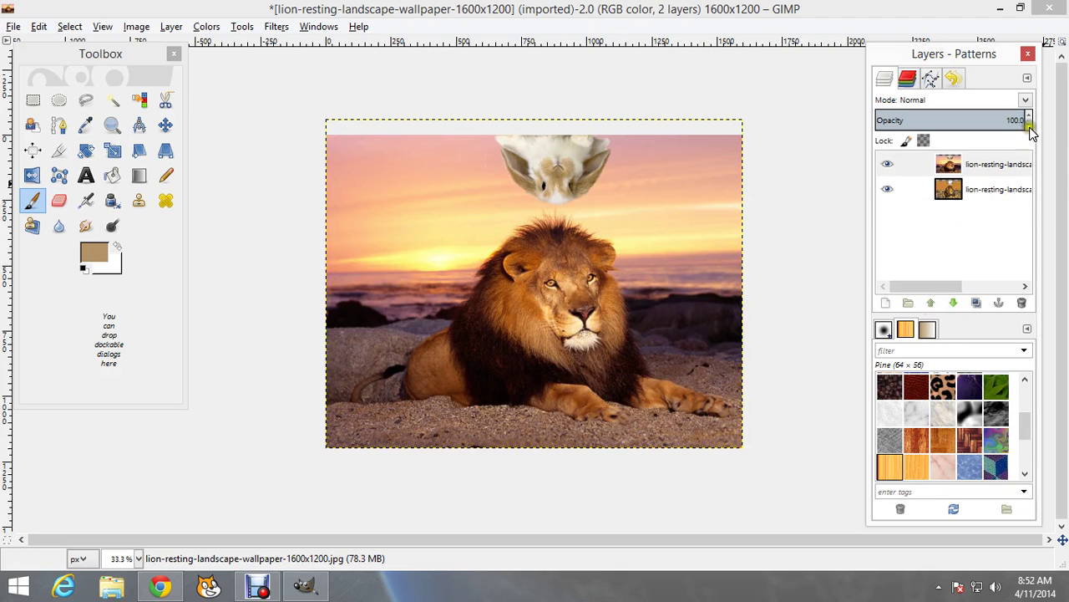
left_click(1029, 125)
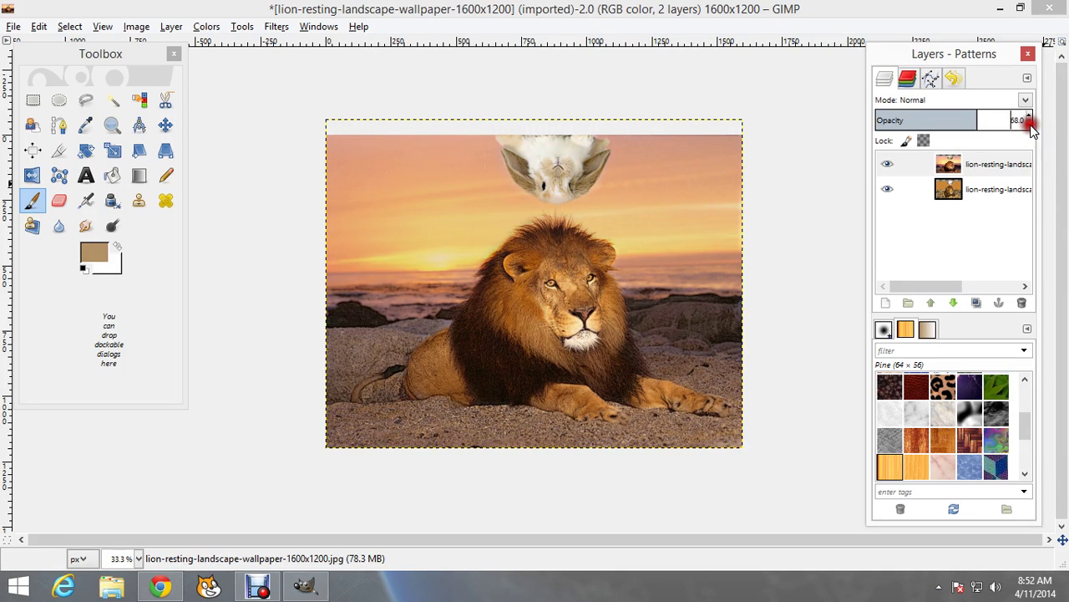
left_click(1029, 124)
left_click(1029, 124)
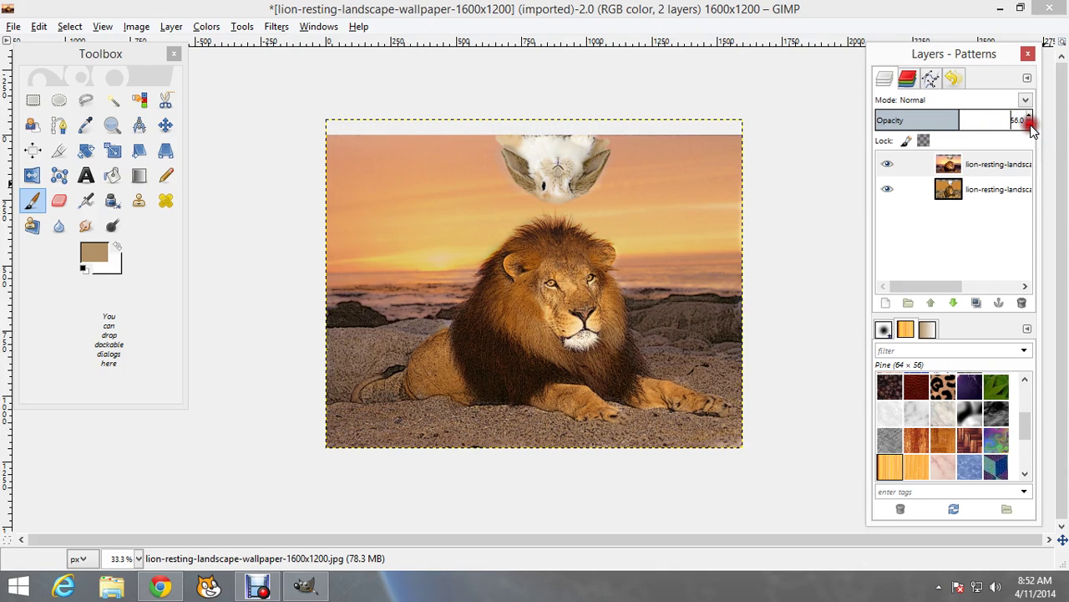
left_click(1029, 123)
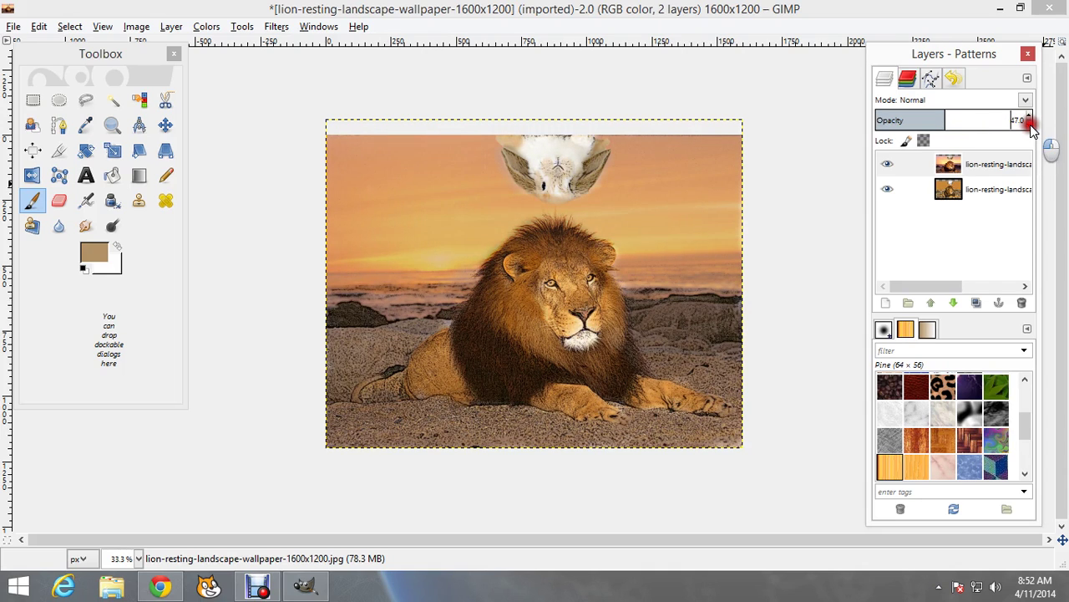
left_click(1030, 124)
left_click(1030, 124)
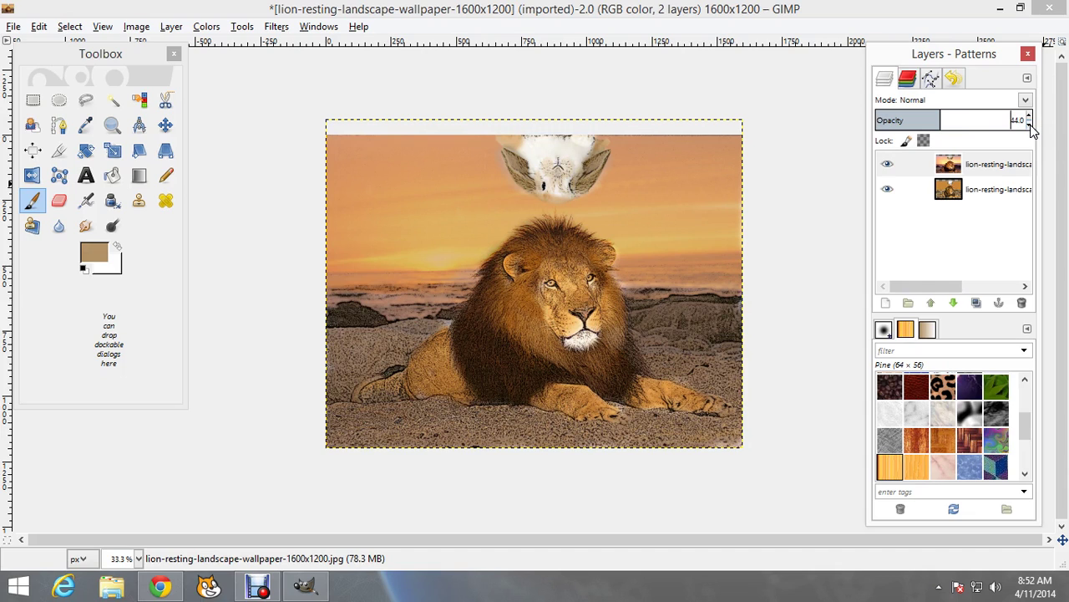
left_click(1029, 123)
- Merge the visible photo and colored sketch layers into one layer, expanded as necessary
left_click(1001, 167)
right_click(984, 172)
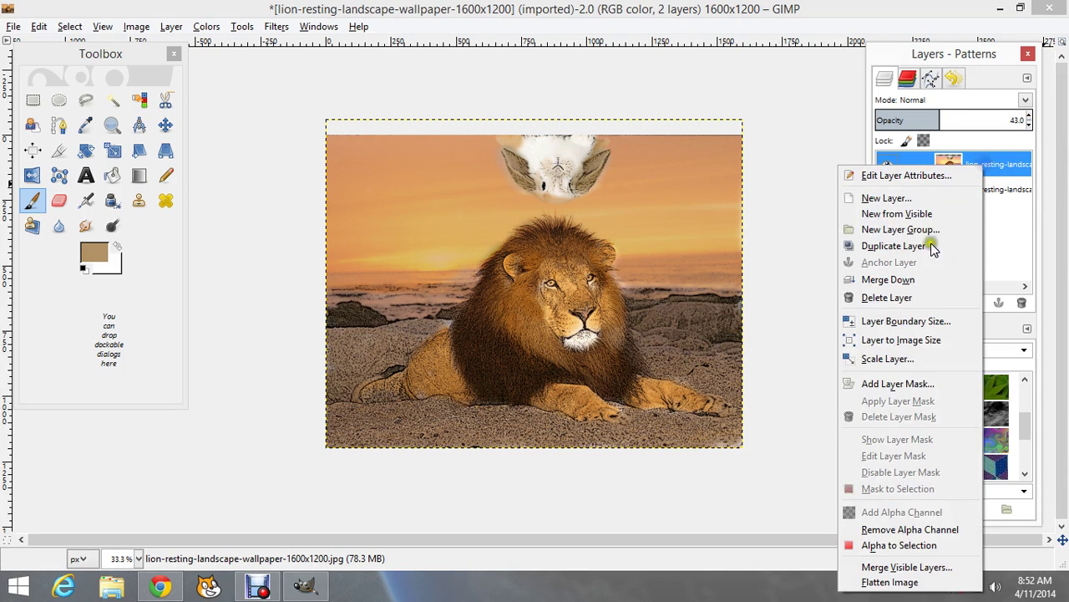
left_click(909, 568)
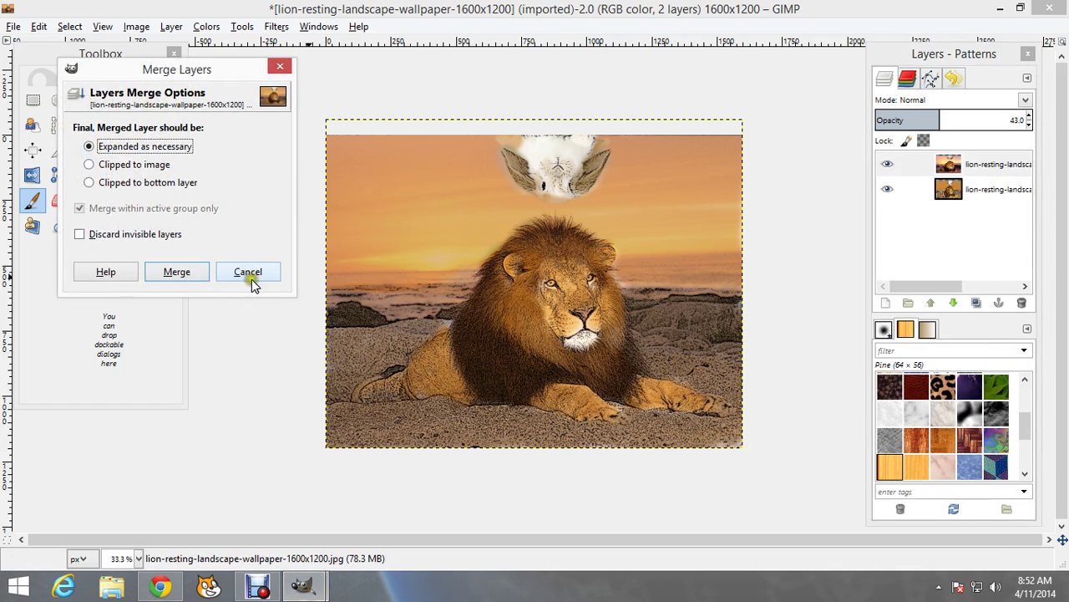
left_click(177, 278)
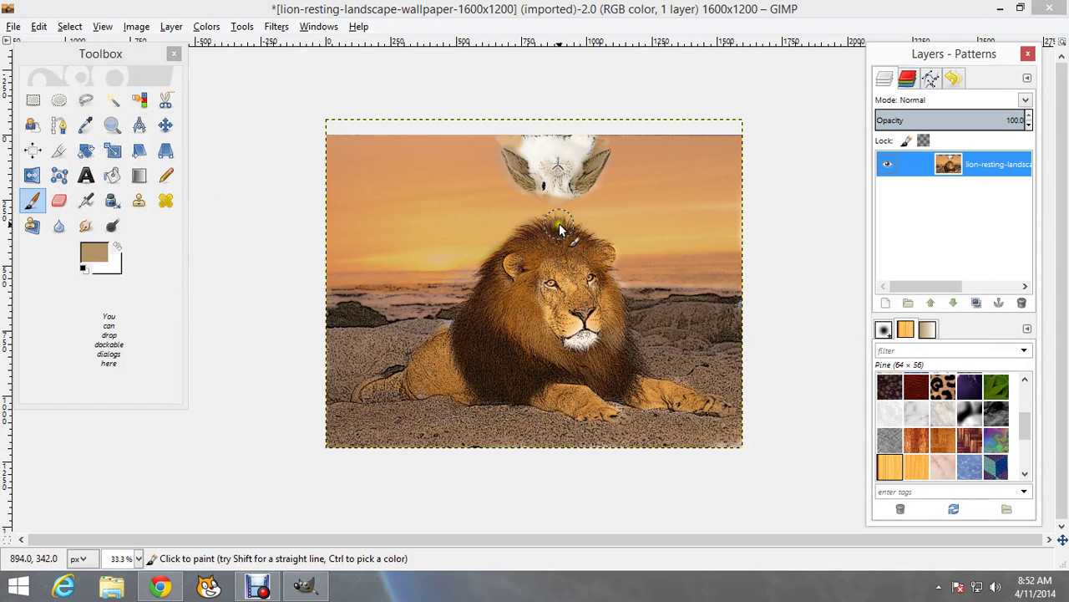
- Export the image to the Pictures folder as lion final.jpg with JPEG quality 100
left_click(13, 26)
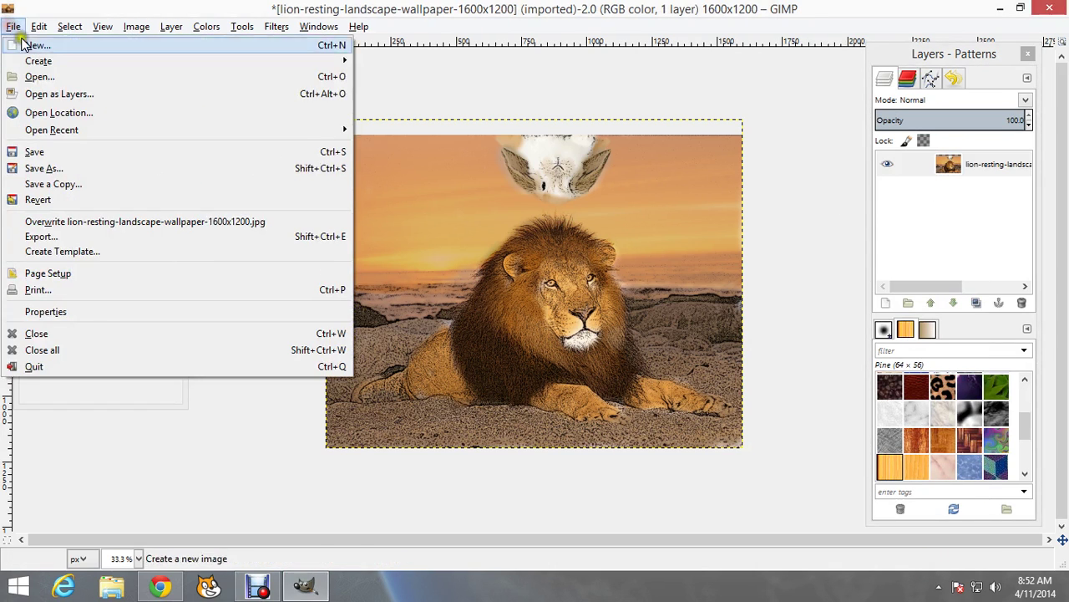
left_click(54, 237)
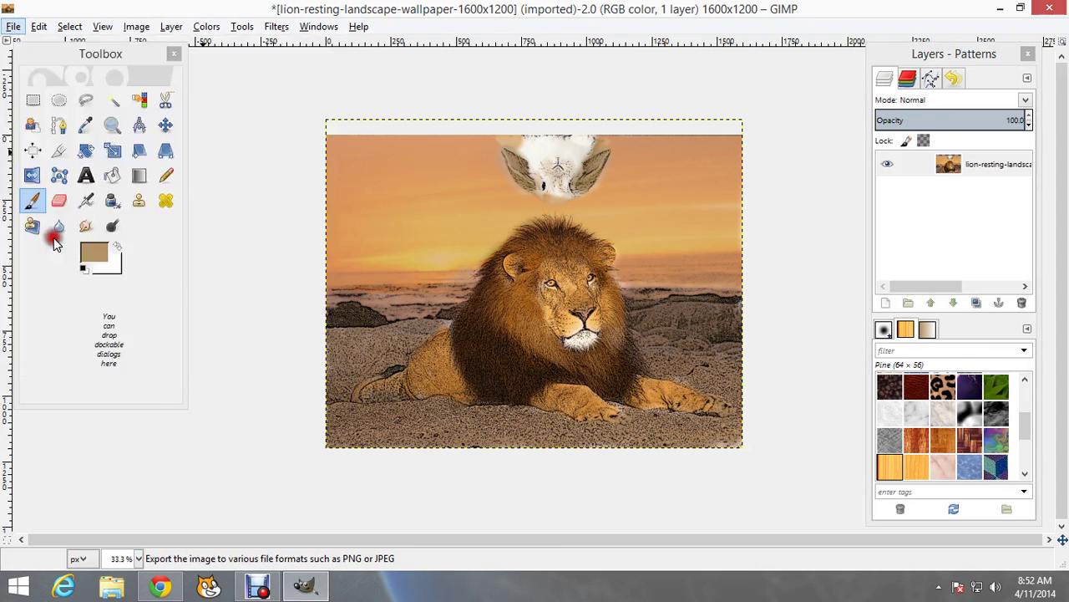
left_click(289, 66)
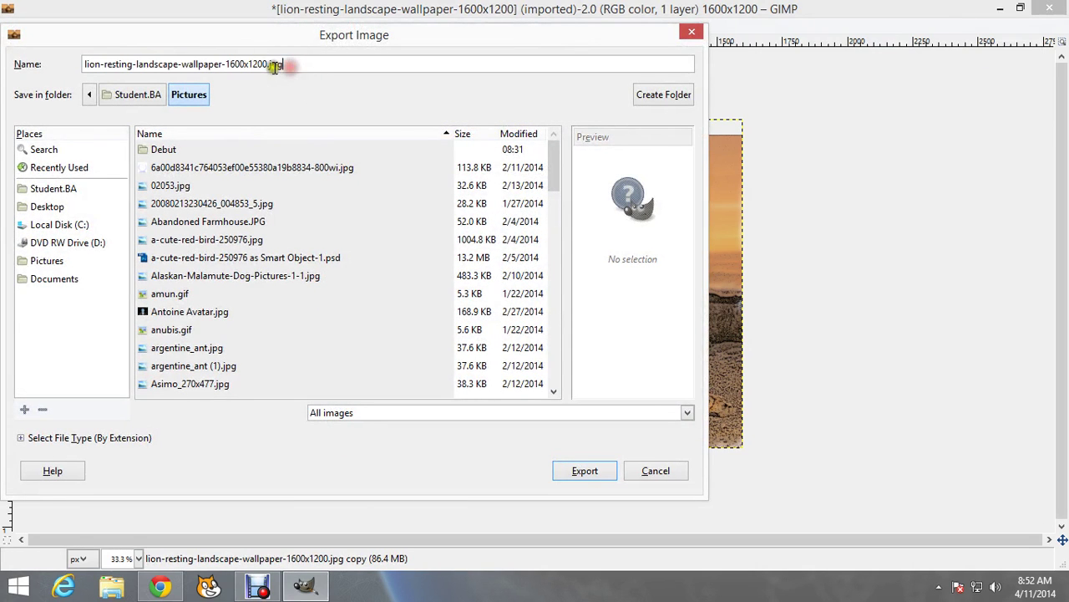
left_click_drag(266, 64, 64, 70)
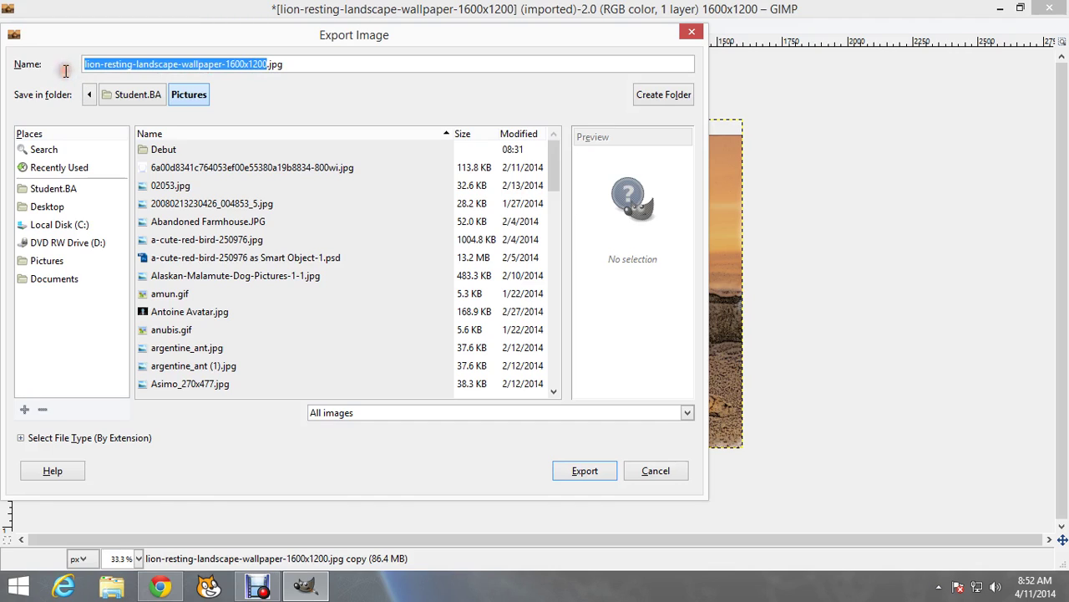
type("lion final")
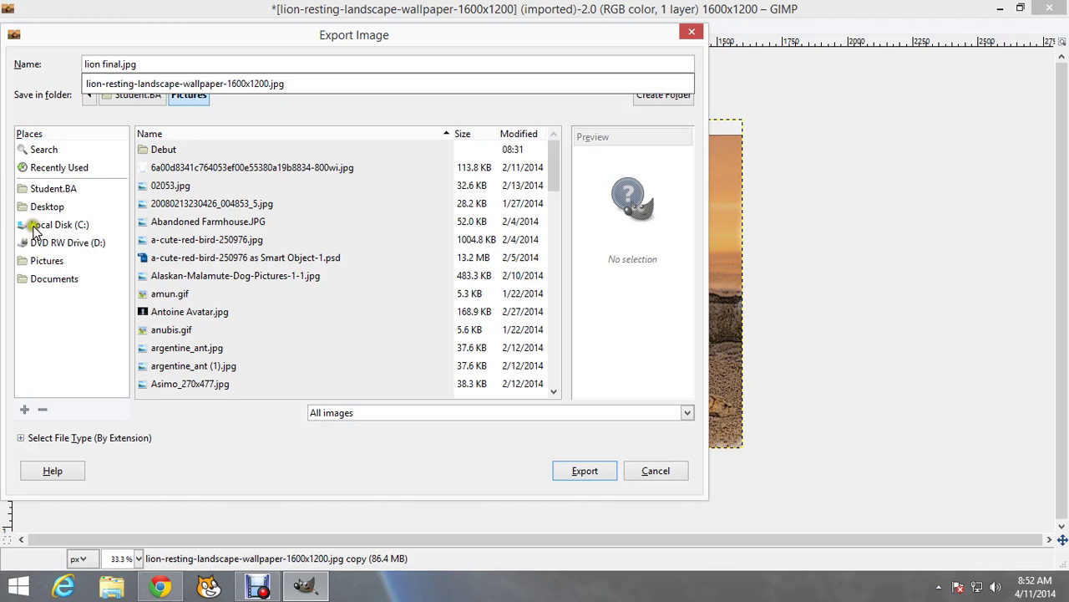
left_click(45, 261)
left_click(48, 262)
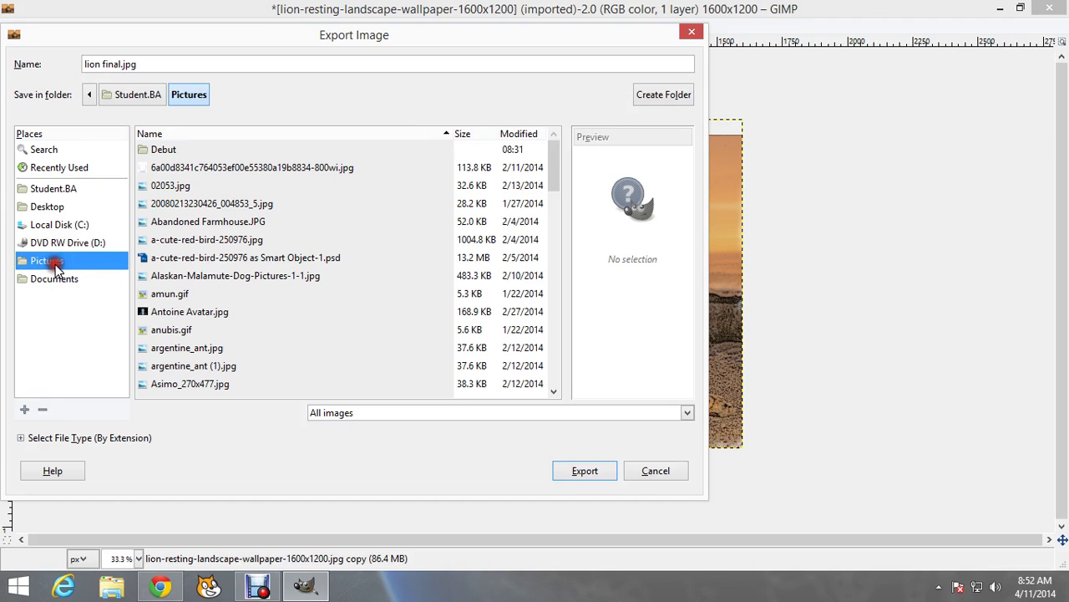
left_click(576, 470)
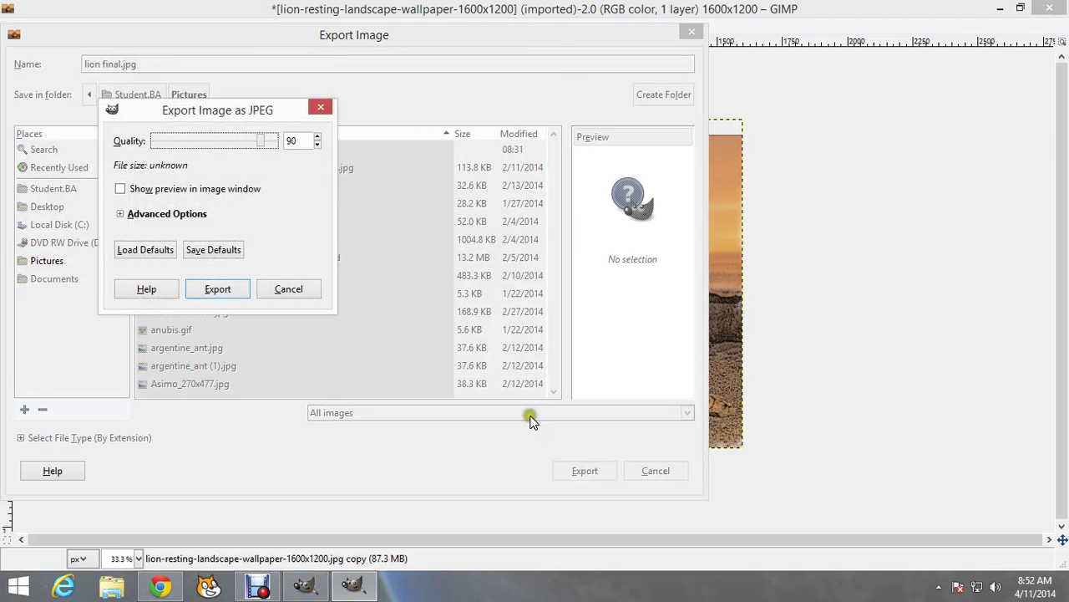
left_click_drag(261, 139, 291, 160)
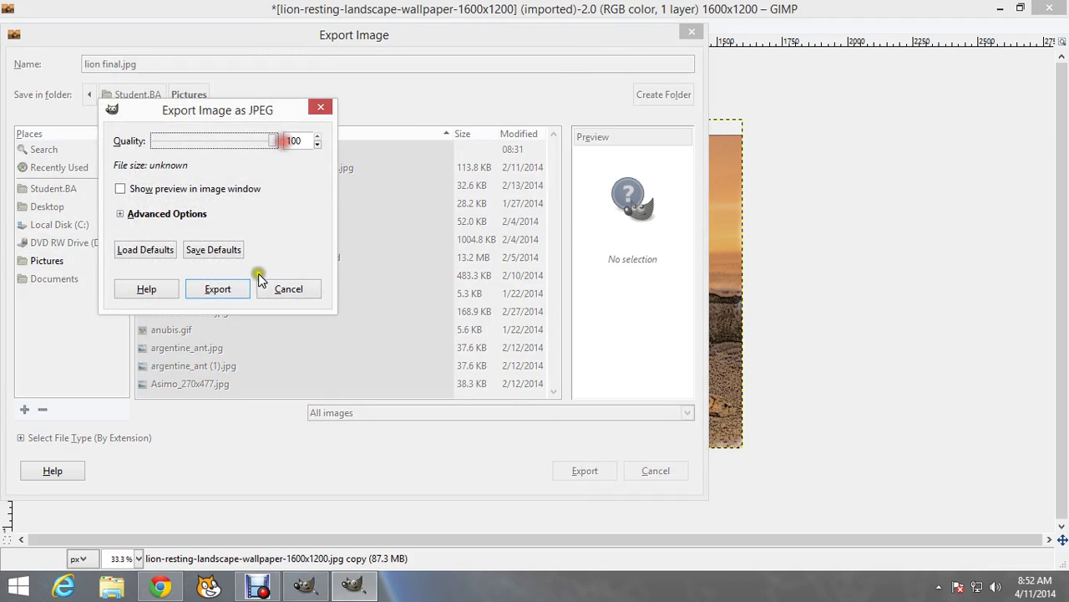
left_click(219, 289)
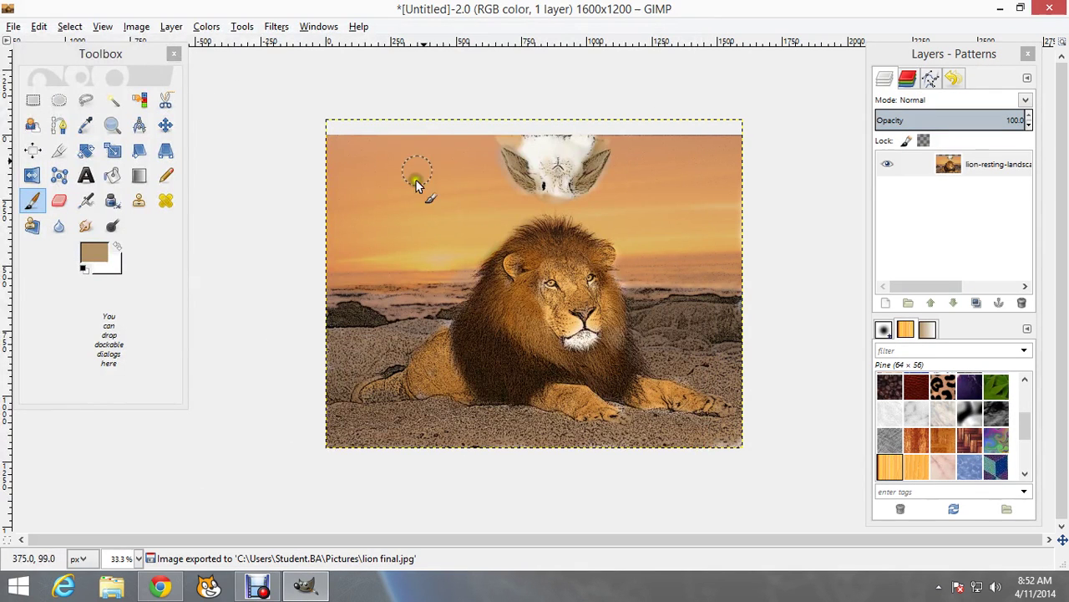